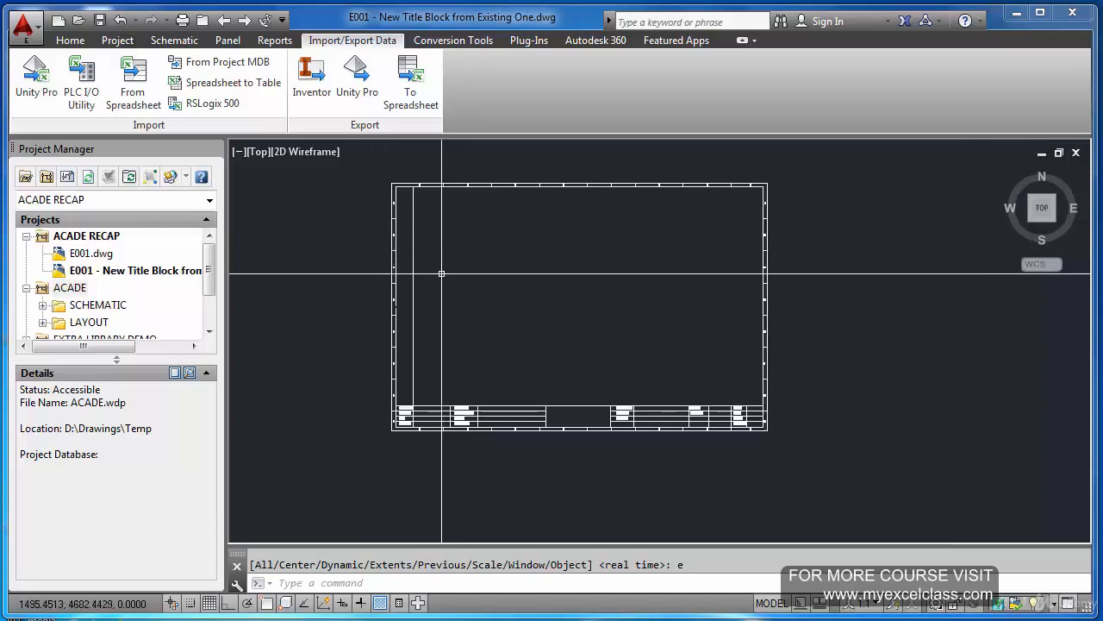
Measure the distance between the title block's lower-left and upper-right outer corners, snapping to endpoints.
{"action": "type", "text": "dist"}
{"action": "key", "text": "Return"}
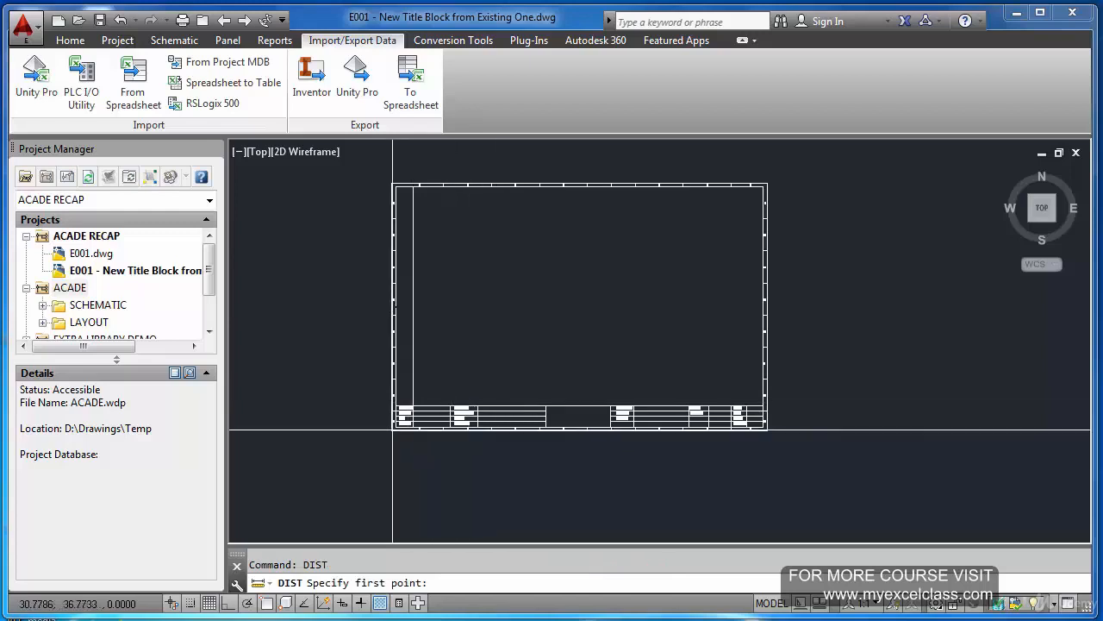
{"action": "key", "text": "F3"}
{"action": "left_click", "coordinate": [392, 428]}
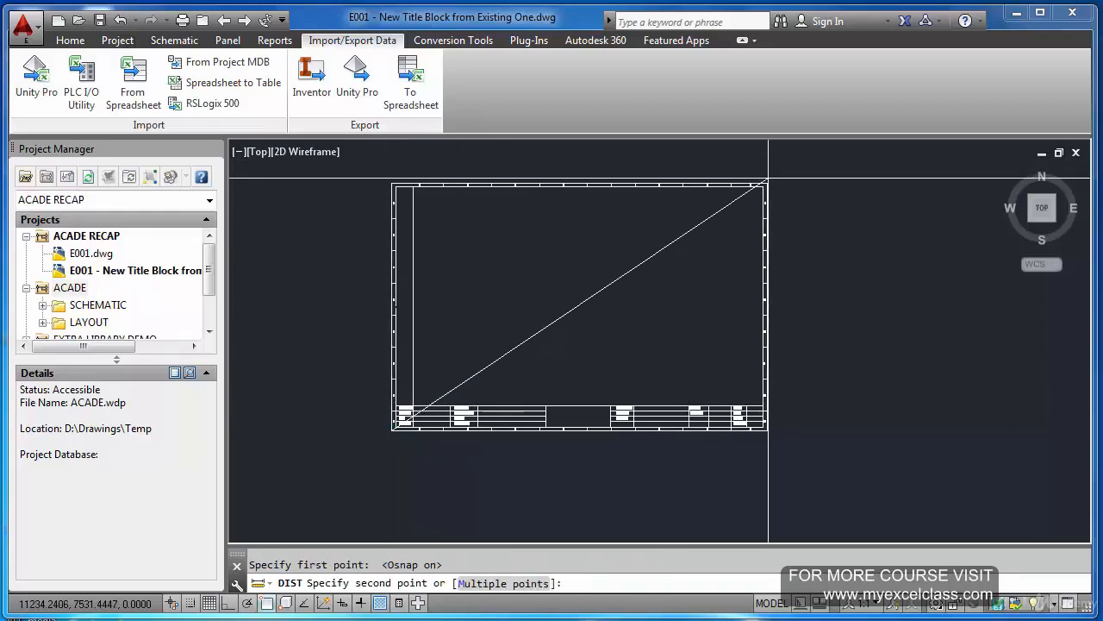
{"action": "left_click", "coordinate": [766, 185]}
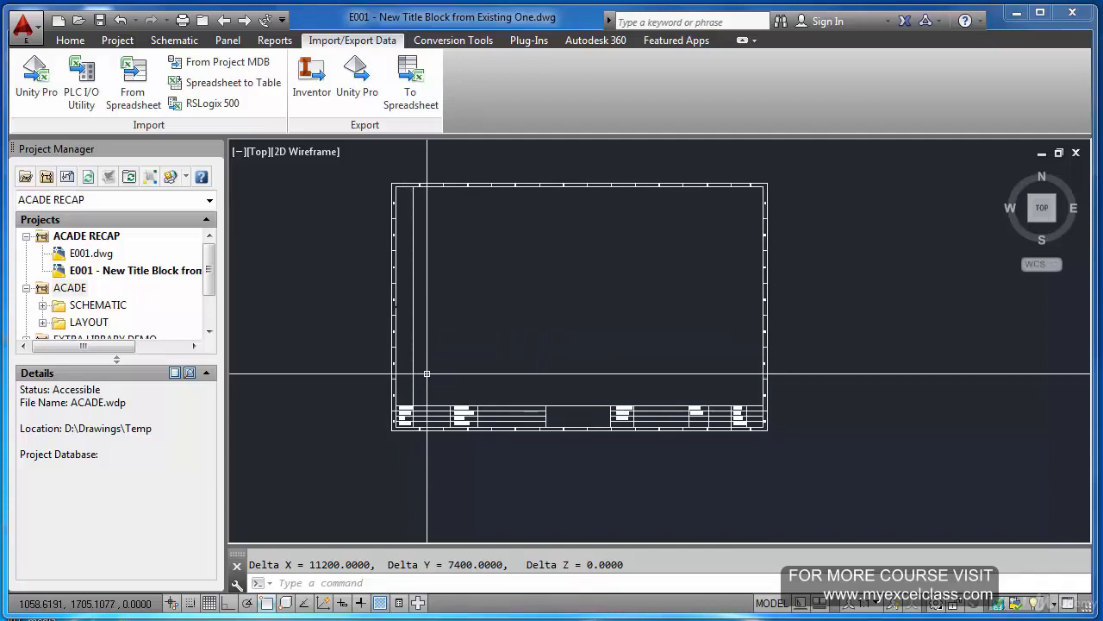
{"action": "type", "text": "scal"}
{"action": "key", "text": "Return"}
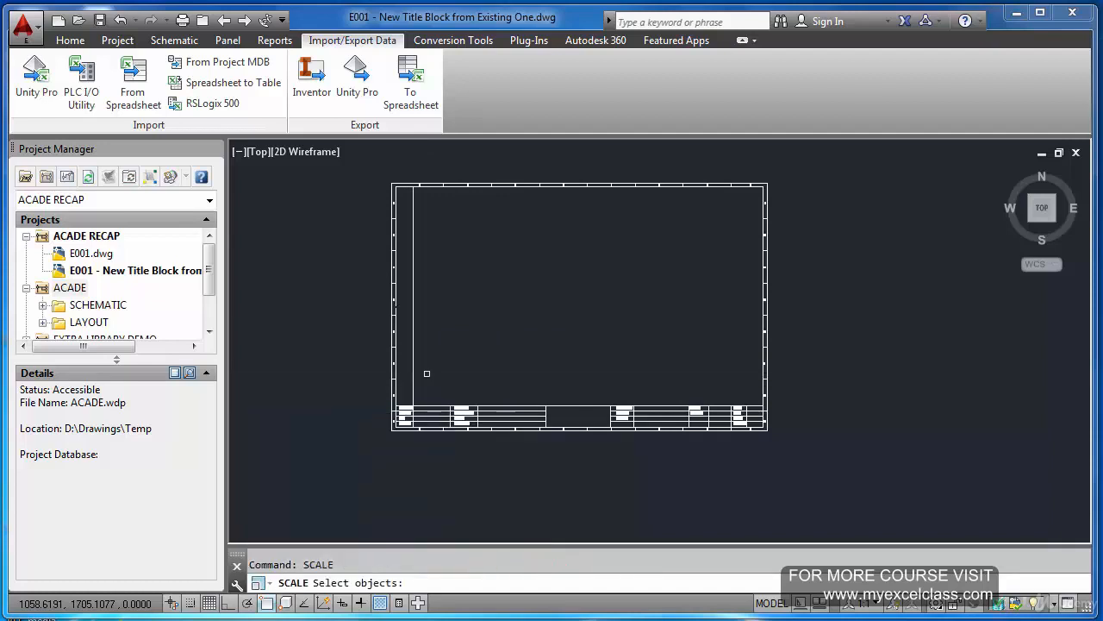
{"action": "left_click", "coordinate": [426, 373]}
{"action": "left_click", "coordinate": [367, 455]}
{"action": "key", "text": "Return"}
{"action": "left_click", "coordinate": [392, 429]}
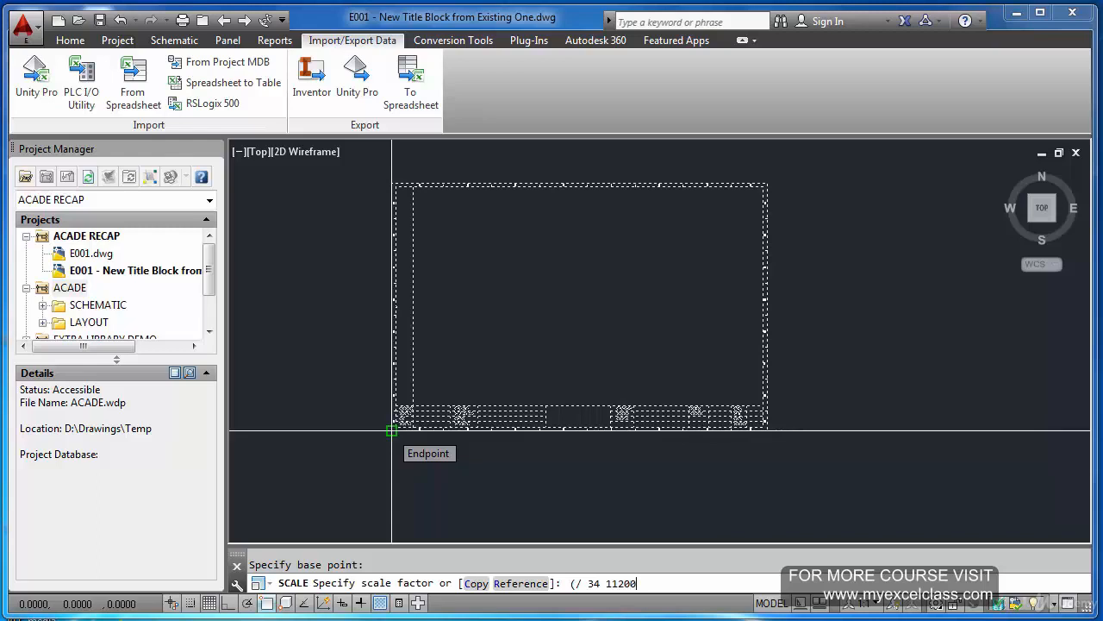
{"action": "key", "text": "Return"}
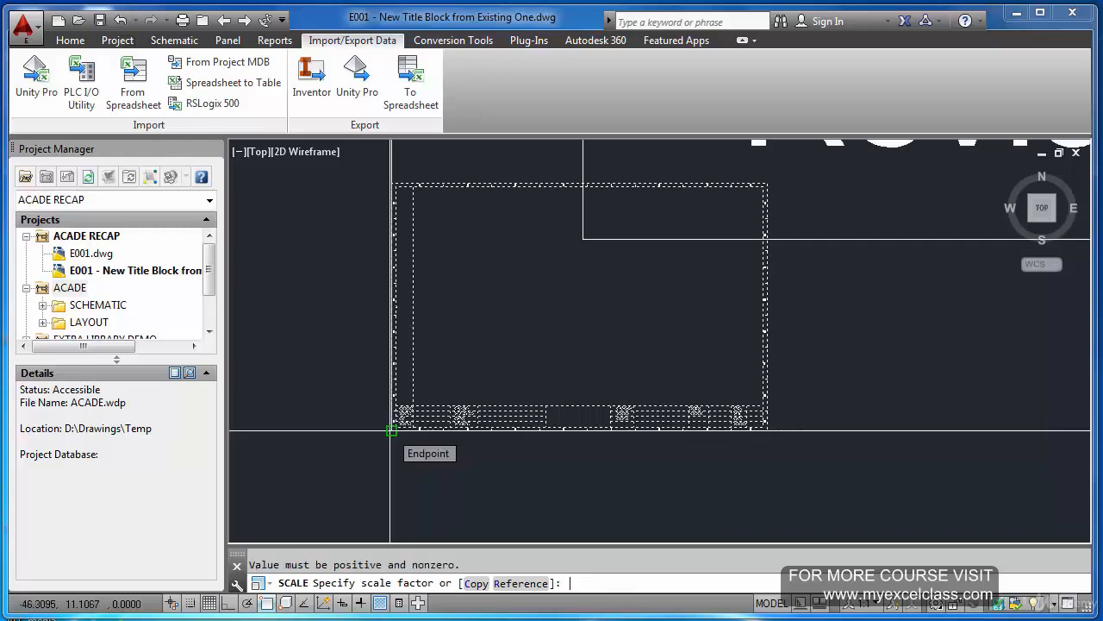
{"action": "key", "text": "Escape"}
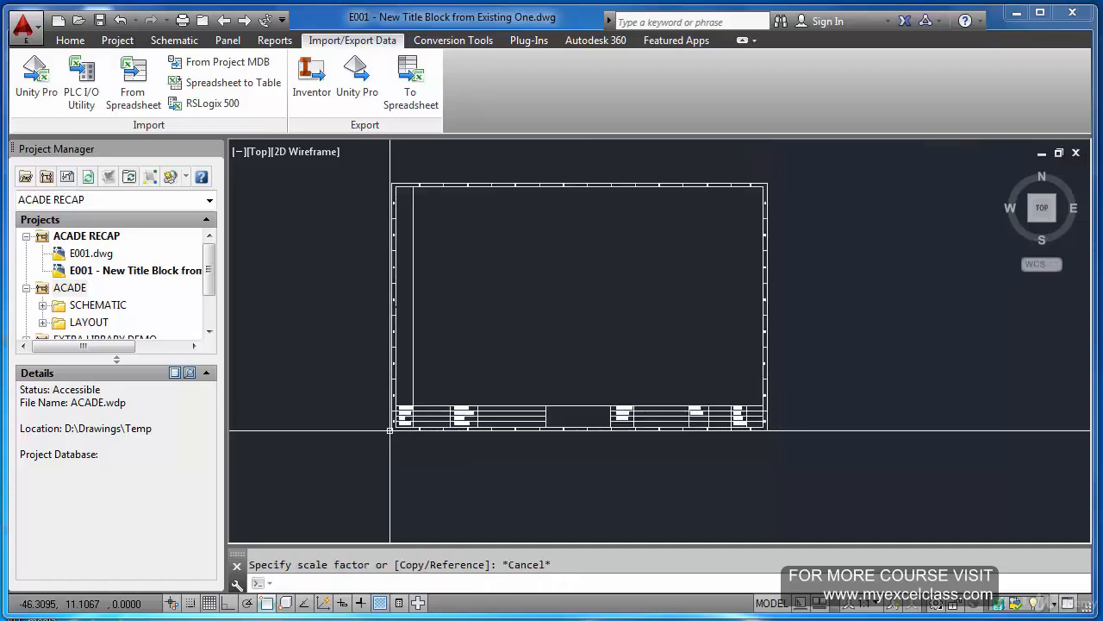
Scale the whole title block about its lower-left corner, using the expression (/ 34 11200.00 as the factor.
{"action": "type", "text": "sca"}
{"action": "key", "text": "Return"}
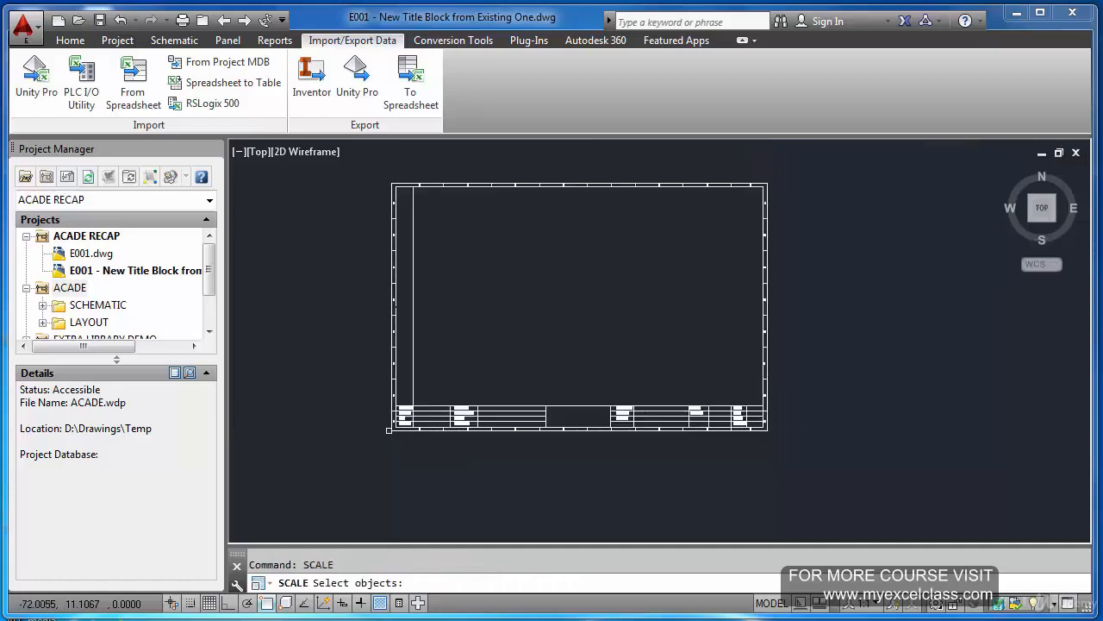
{"action": "left_click", "coordinate": [455, 389]}
{"action": "left_click", "coordinate": [434, 439]}
{"action": "key", "text": "Return"}
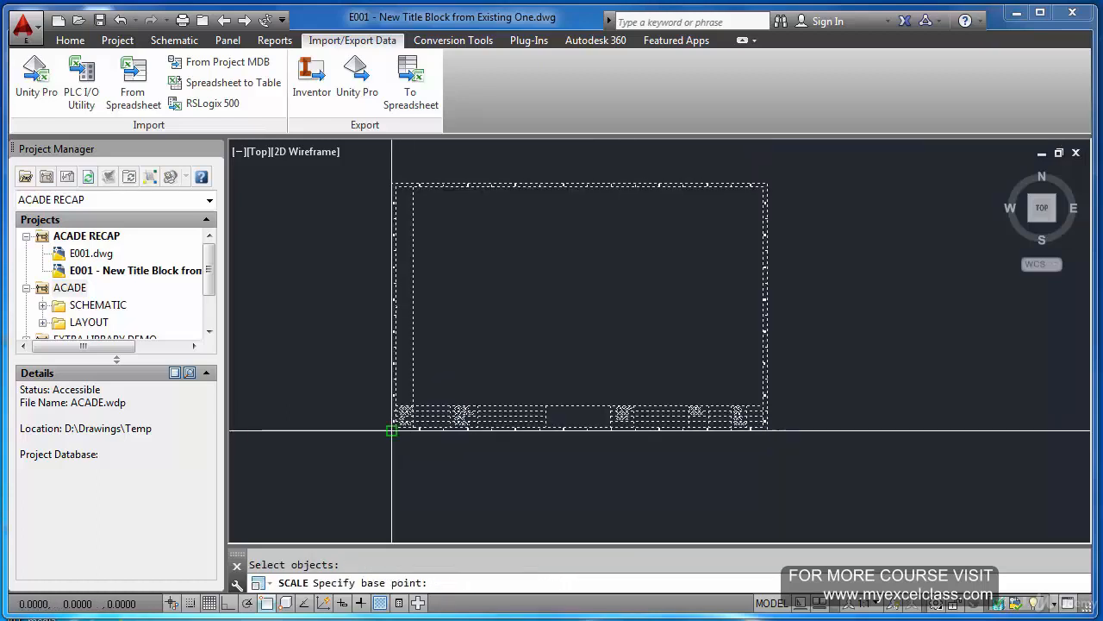
{"action": "left_click", "coordinate": [391, 431]}
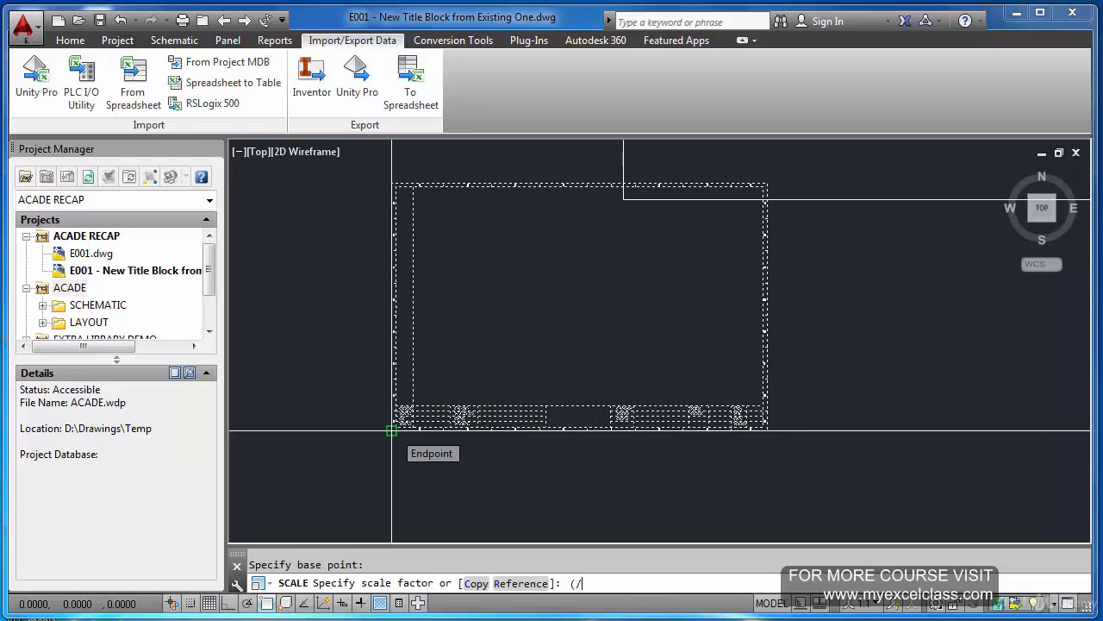
{"action": "type", "text": "(/ 34 11200.00"}
{"action": "key", "text": "Return"}
{"action": "type", "text": "z"}
{"action": "key", "text": "Return"}
{"action": "type", "text": "e"}
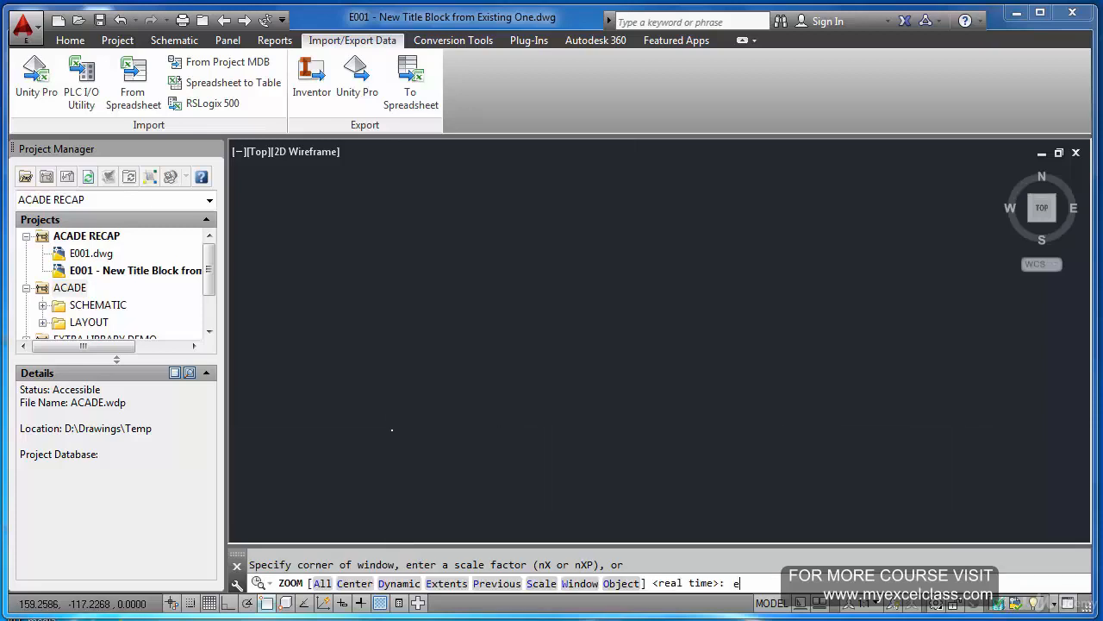
{"action": "key", "text": "Return"}
{"action": "key", "text": "Escape"}
Measure the scaled title block from its lower-left to its upper-right outer corner.
{"action": "type", "text": "d"}
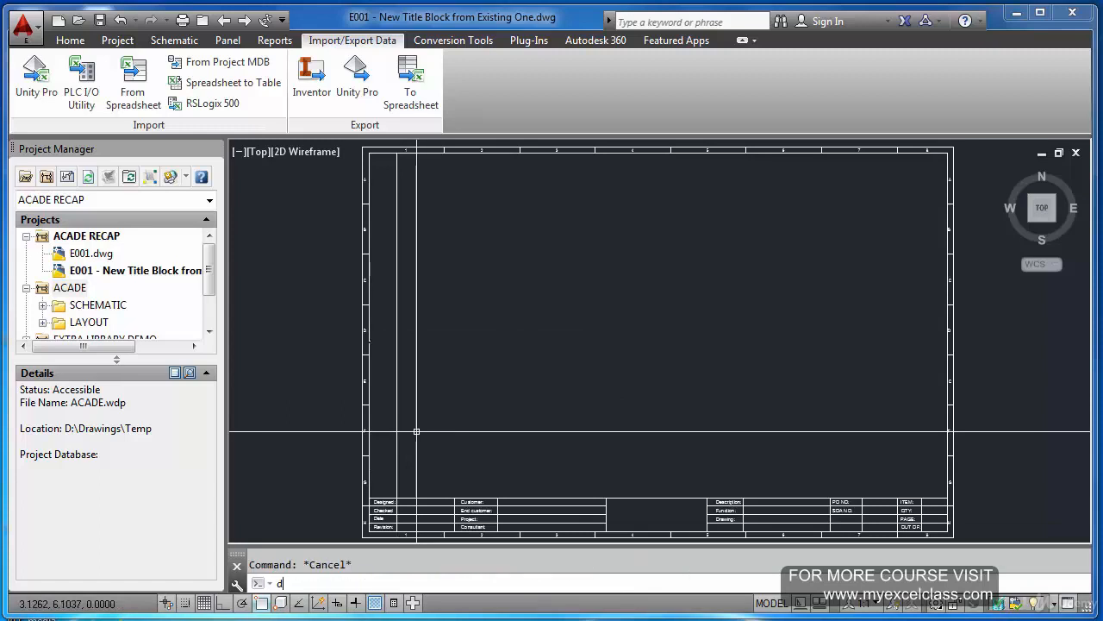
{"action": "type", "text": "ist"}
{"action": "key", "text": "Return"}
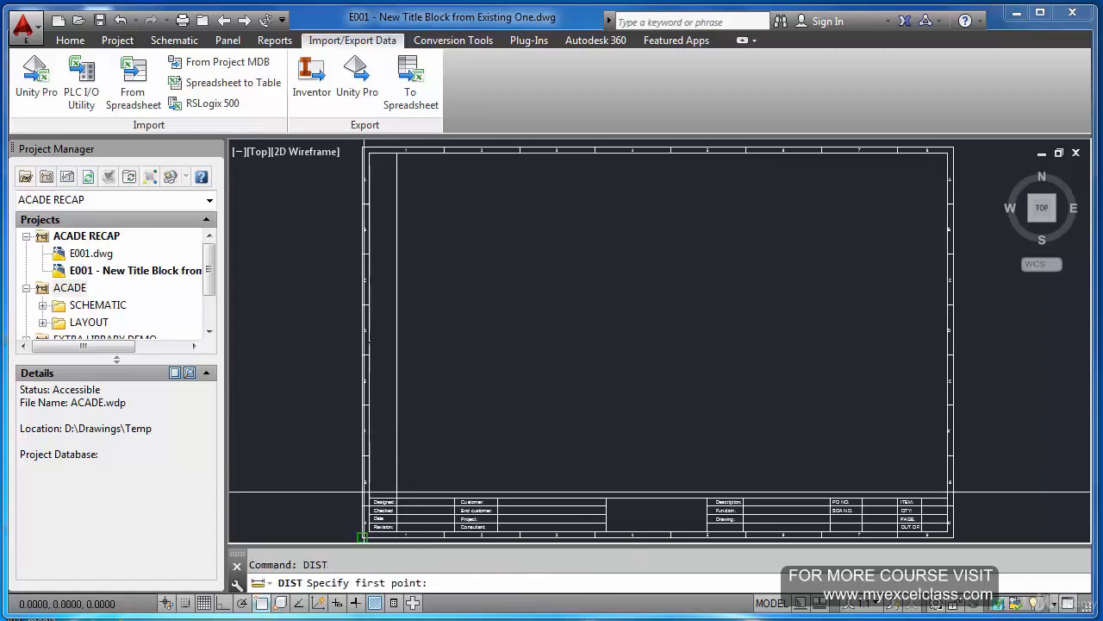
{"action": "left_click", "coordinate": [365, 534]}
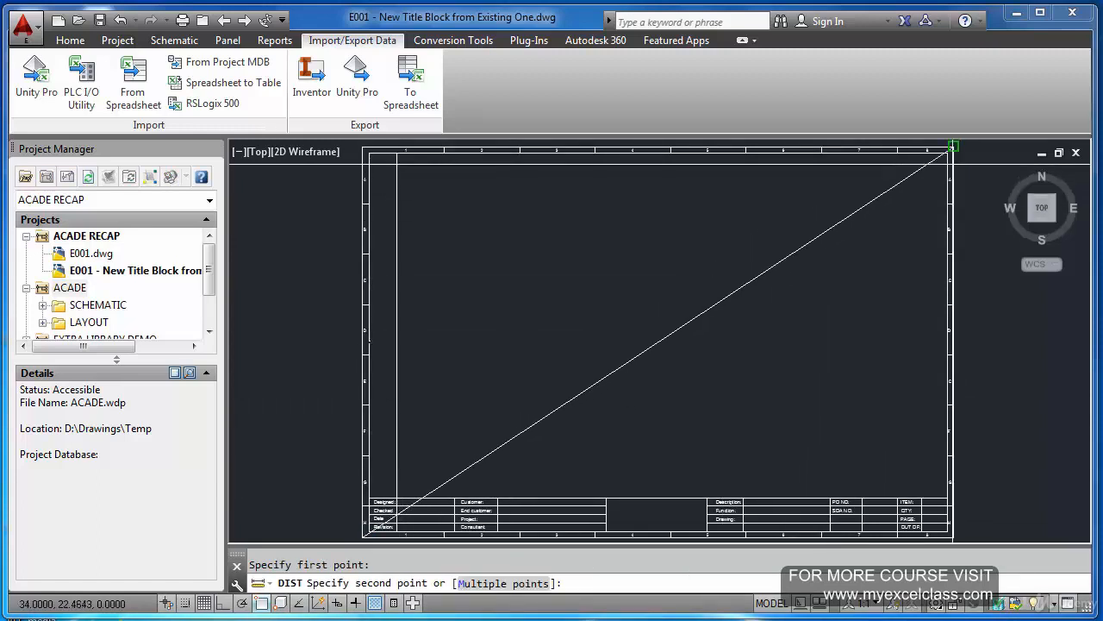
{"action": "left_click", "coordinate": [956, 163]}
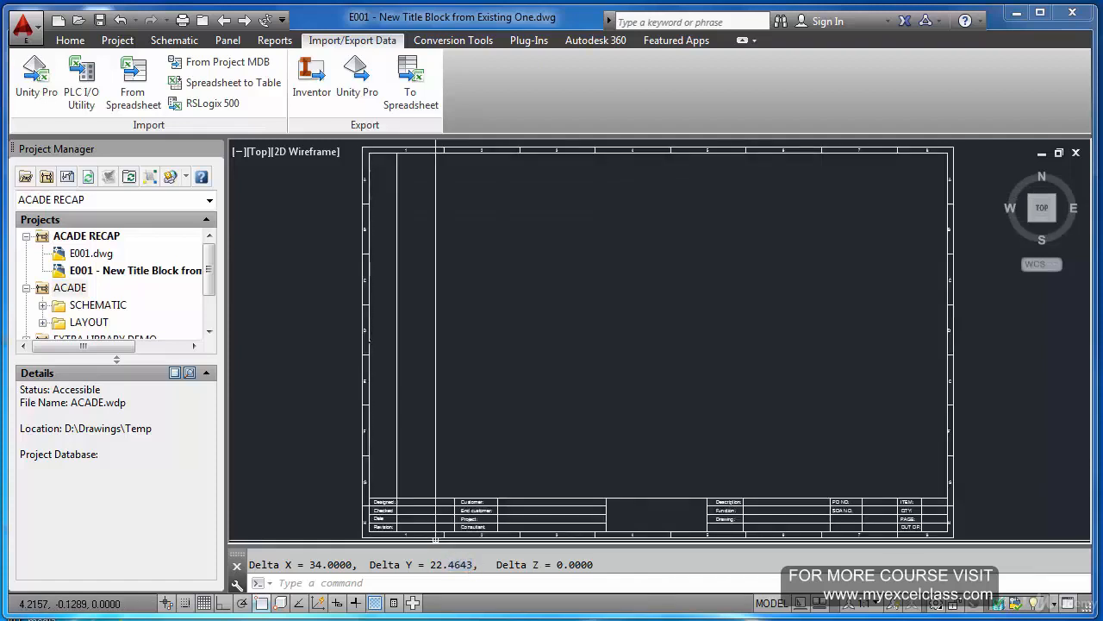
{"action": "key", "text": "Escape"}
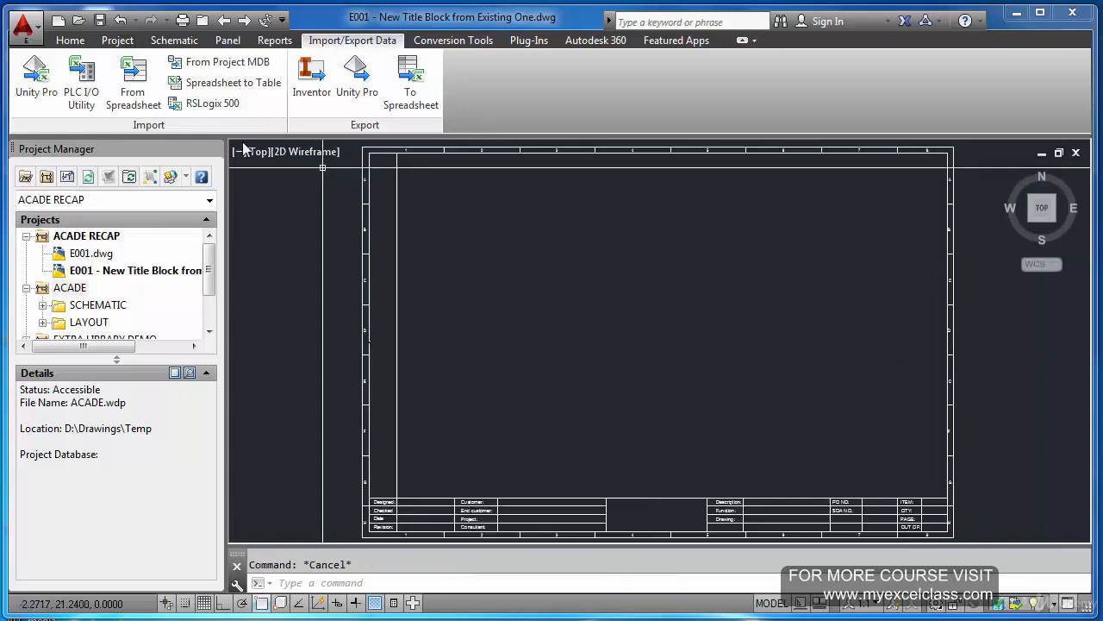
Draw two short horizontal wires, one below the other, in the upper-left area of the drawing frame.
{"action": "left_click", "coordinate": [186, 43]}
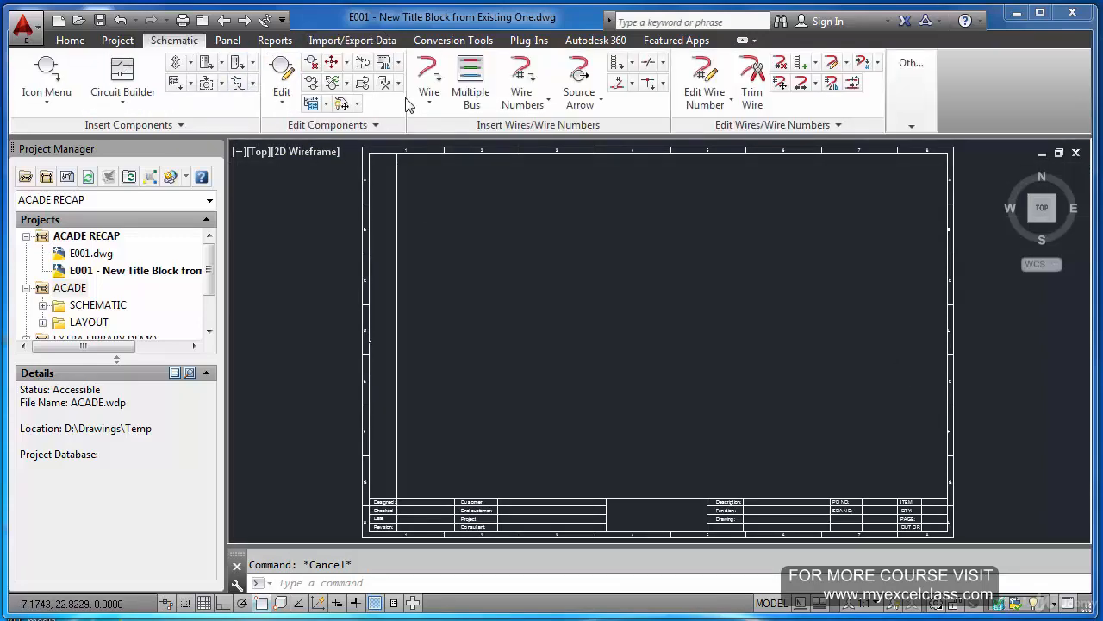
{"action": "left_click", "coordinate": [428, 78]}
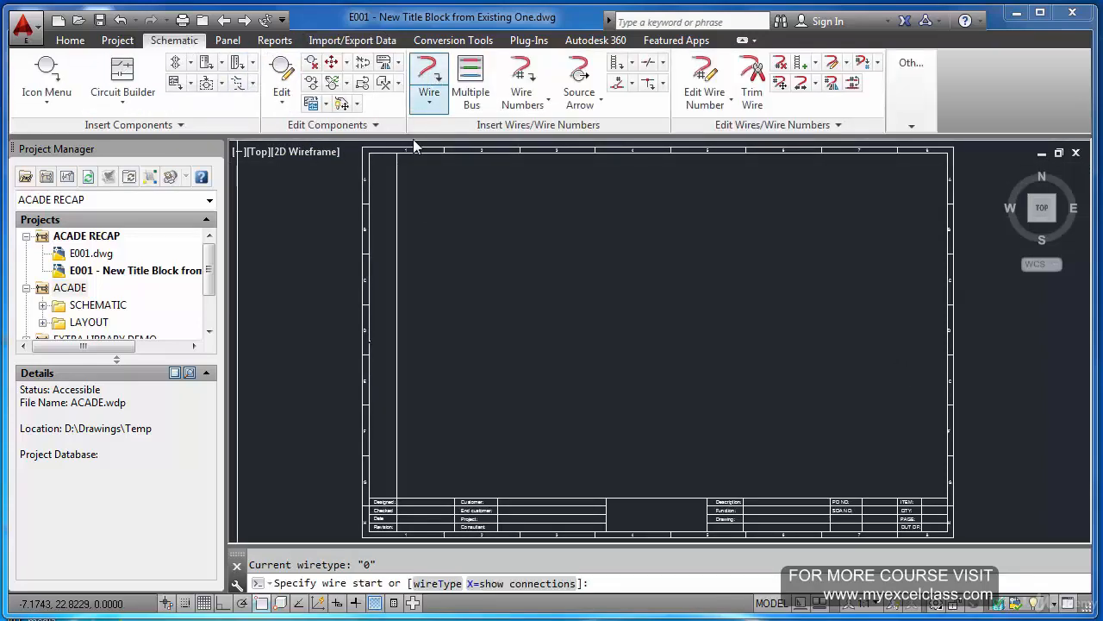
{"action": "left_click", "coordinate": [440, 207]}
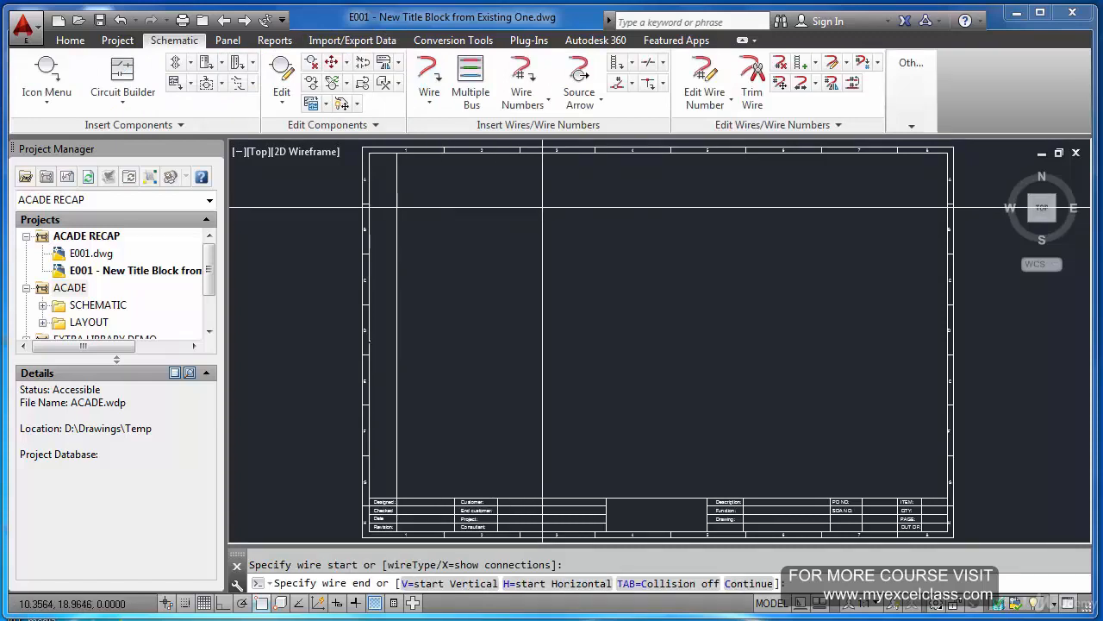
{"action": "left_click", "coordinate": [542, 208]}
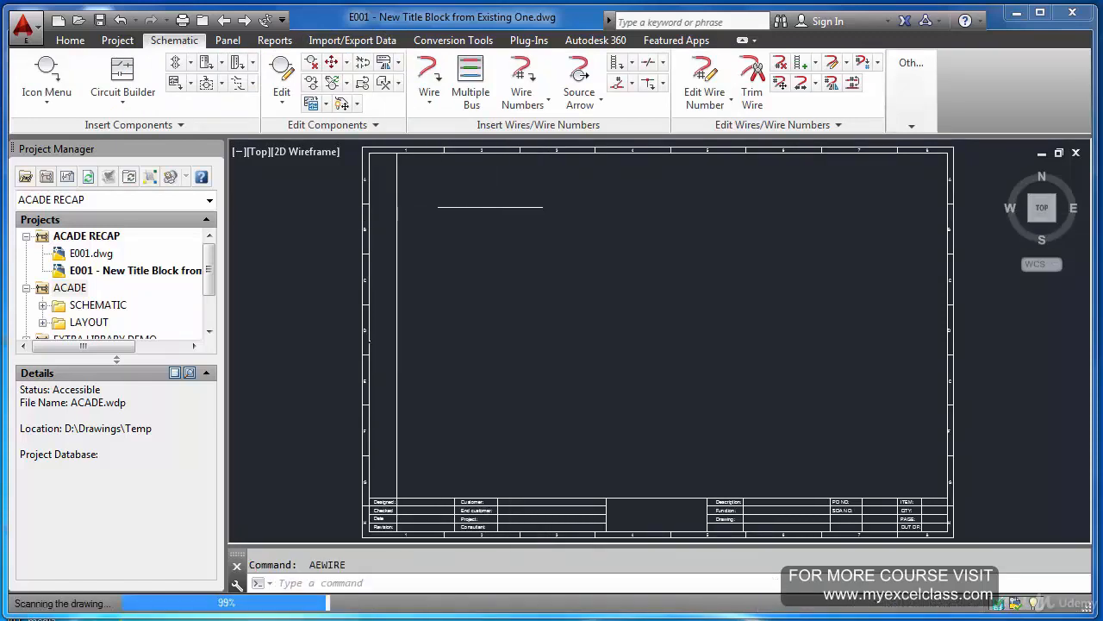
{"action": "left_click", "coordinate": [551, 246]}
{"action": "key", "text": "Escape"}
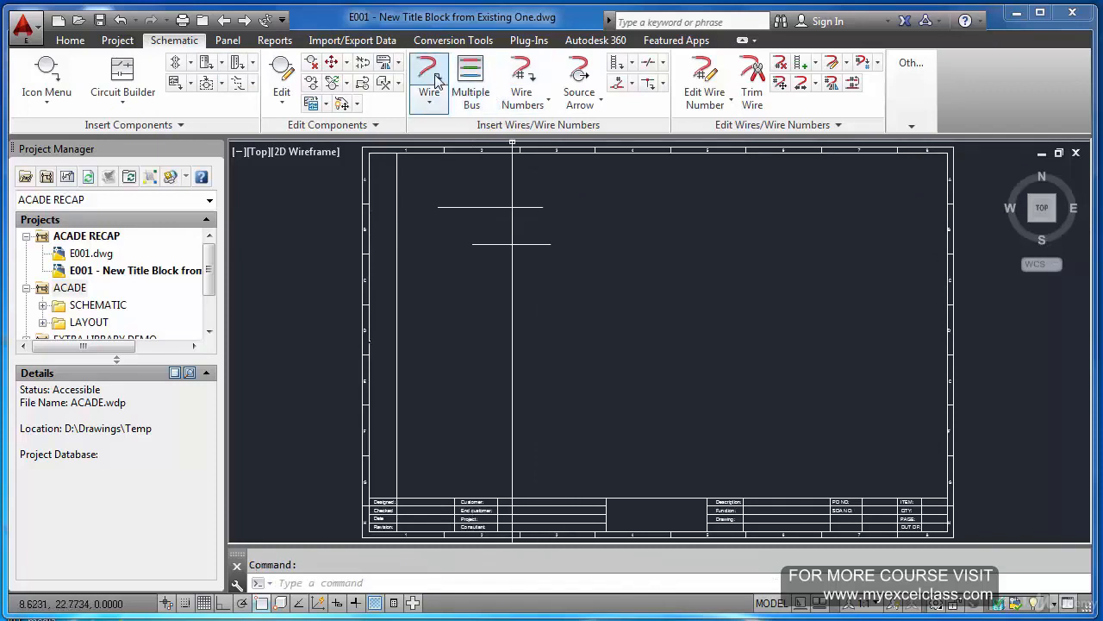
Add a source signal arrow with code 1VDC at the upper wire's right end and its destination arrow at the lower wire's left end.
{"action": "left_click", "coordinate": [579, 79]}
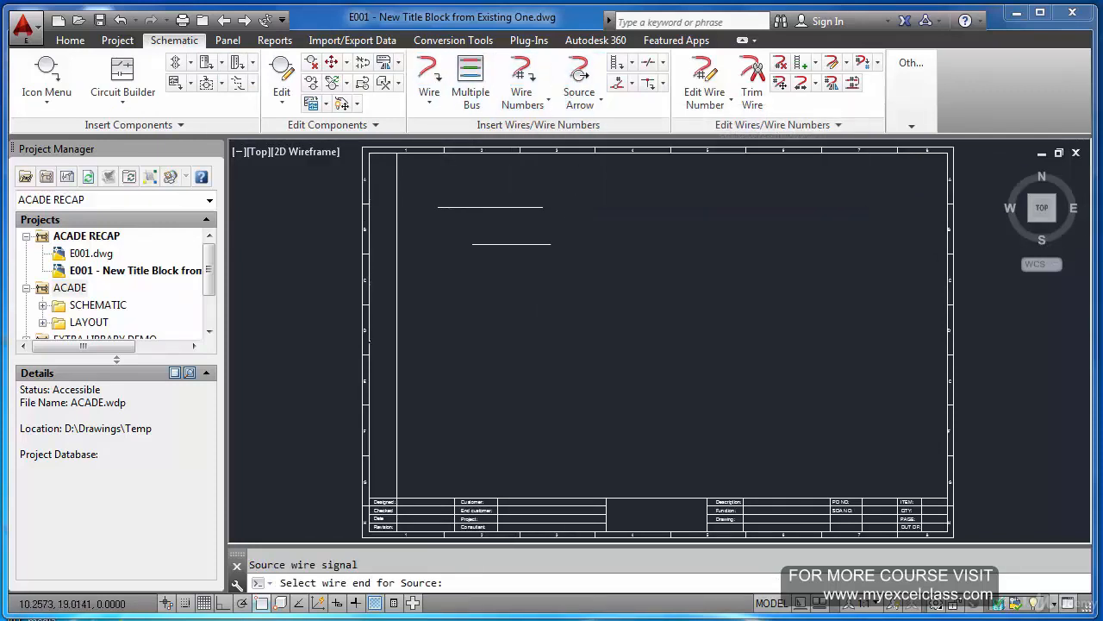
{"action": "left_click", "coordinate": [540, 209]}
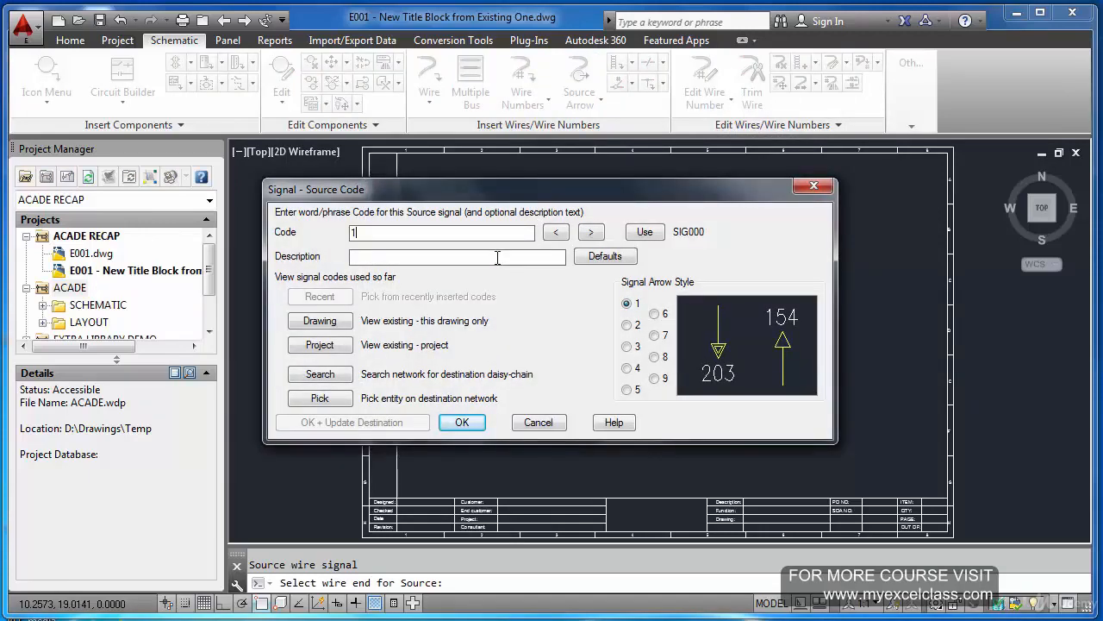
{"action": "left_click", "coordinate": [463, 422]}
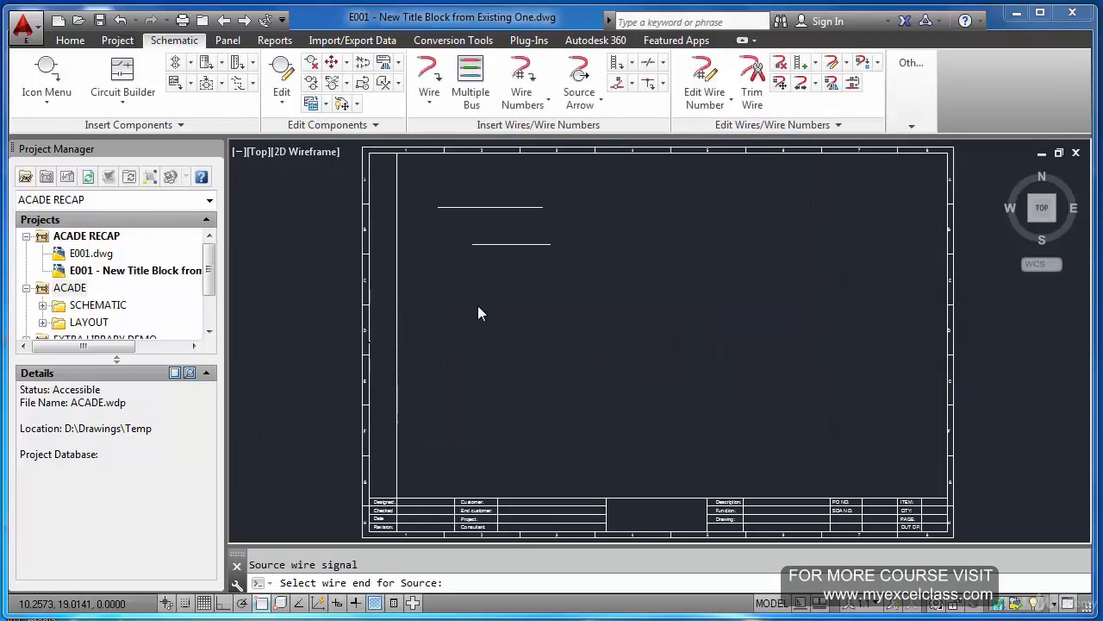
{"action": "key", "text": "Return"}
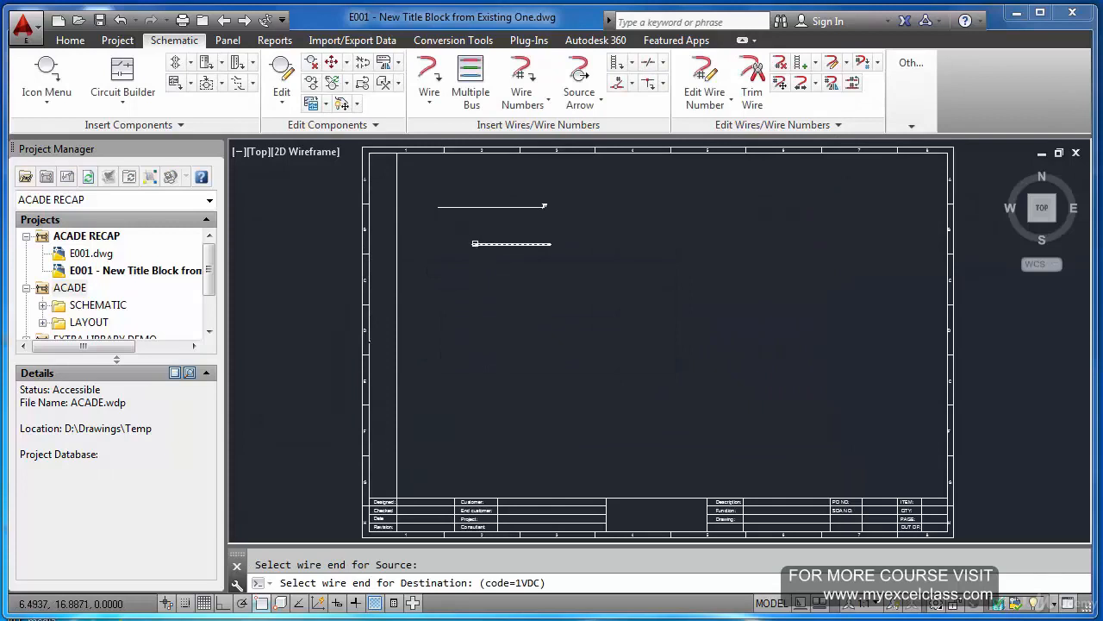
{"action": "left_click", "coordinate": [472, 245]}
Examine the size of the source and destination arrows and their labels against the title block's row letters and column numbers.
{"action": "scroll", "coordinate": [470, 244], "scroll_direction": "up", "scroll_amount": 5}
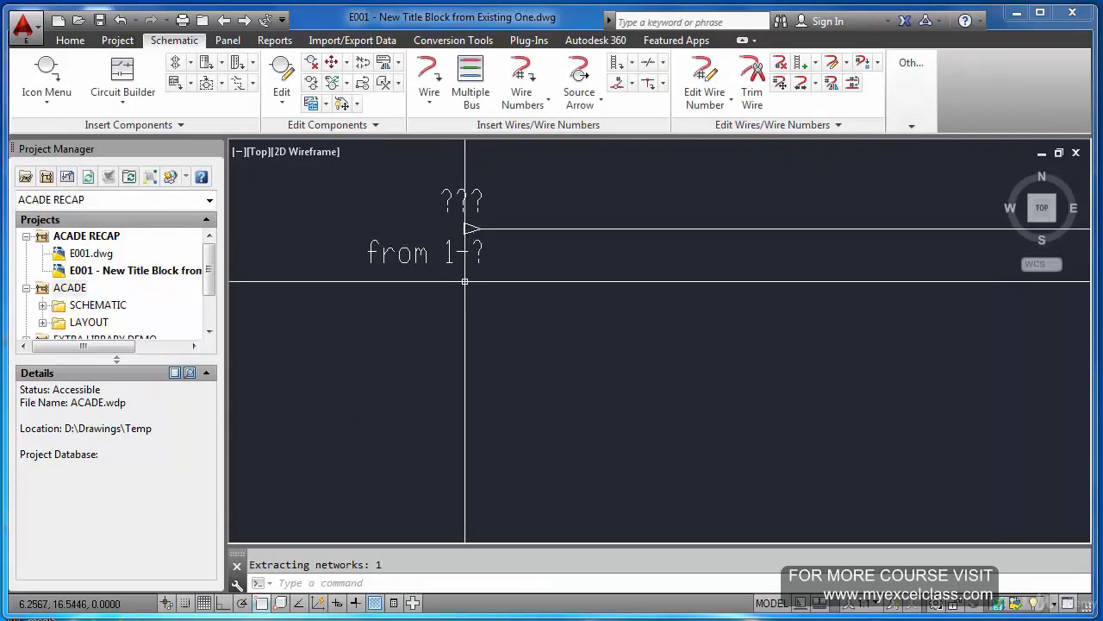
{"action": "scroll", "coordinate": [464, 281], "scroll_direction": "down", "scroll_amount": 4}
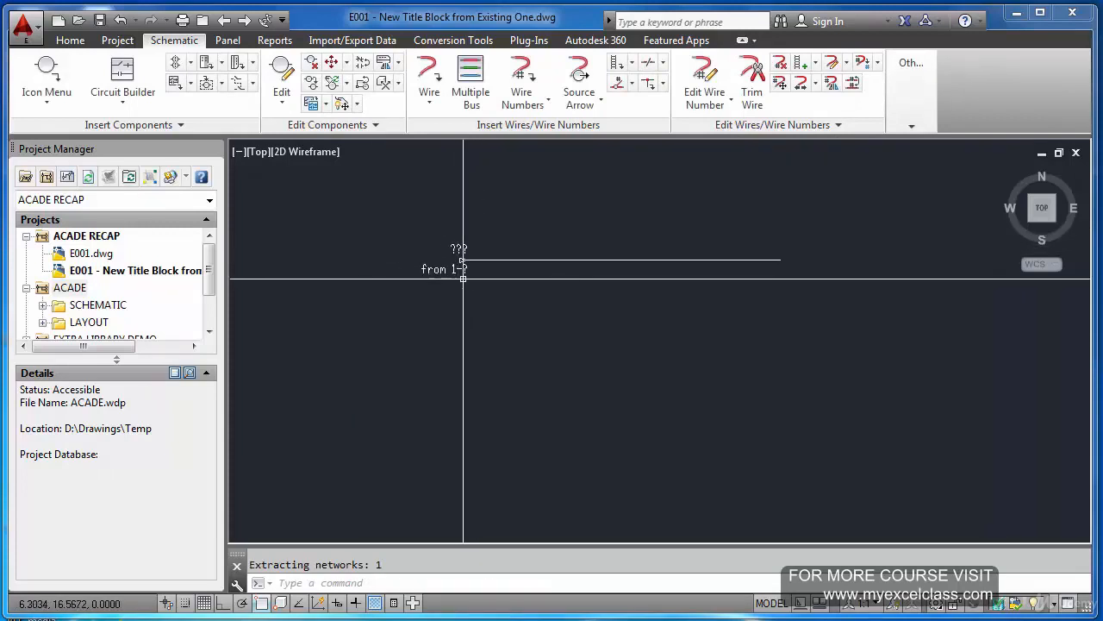
{"action": "scroll", "coordinate": [536, 349], "scroll_direction": "down", "scroll_amount": 1}
{"action": "scroll", "coordinate": [678, 192], "scroll_direction": "up", "scroll_amount": 3}
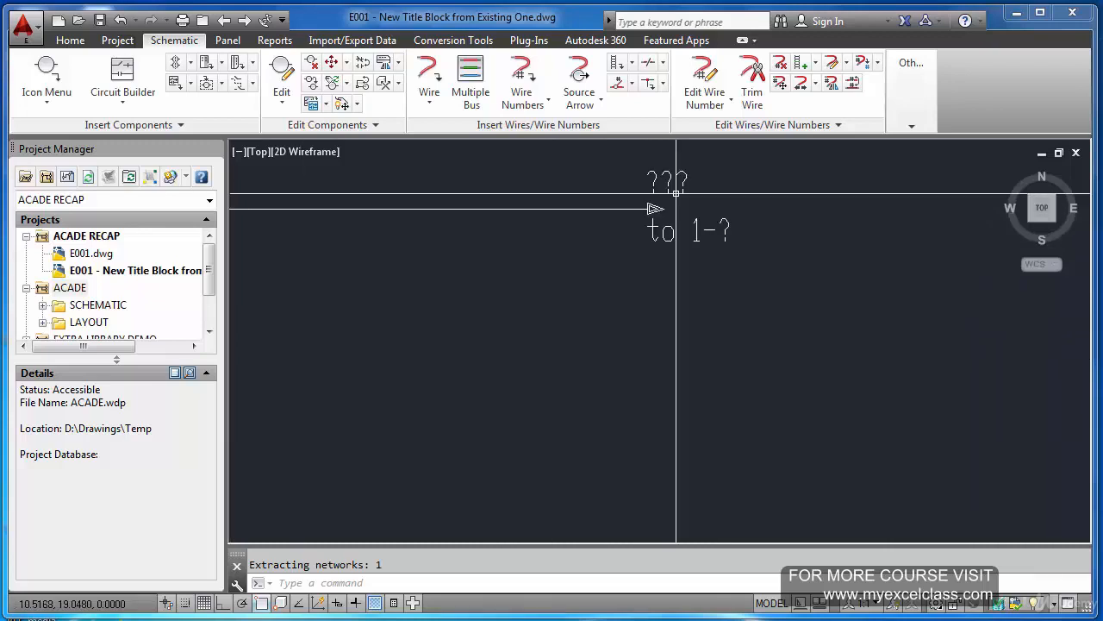
{"action": "scroll", "coordinate": [667, 207], "scroll_direction": "down", "scroll_amount": 2}
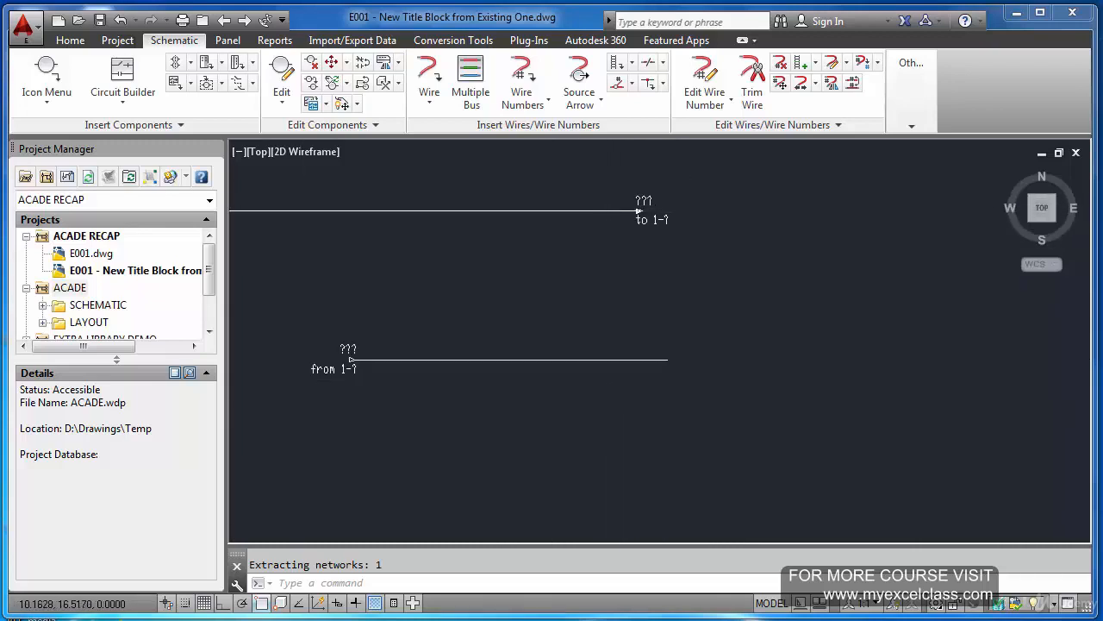
{"action": "scroll", "coordinate": [603, 344], "scroll_direction": "down", "scroll_amount": 7}
{"action": "scroll", "coordinate": [572, 323], "scroll_direction": "up", "scroll_amount": 7}
{"action": "scroll", "coordinate": [573, 323], "scroll_direction": "down", "scroll_amount": 5}
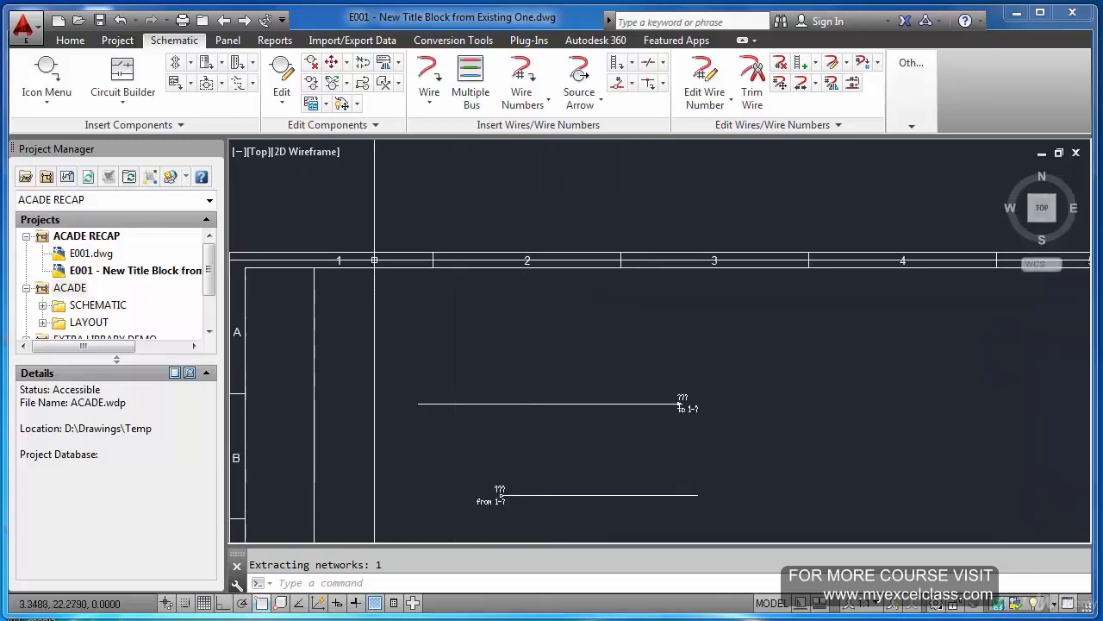
{"action": "scroll", "coordinate": [419, 308], "scroll_direction": "up", "scroll_amount": 6}
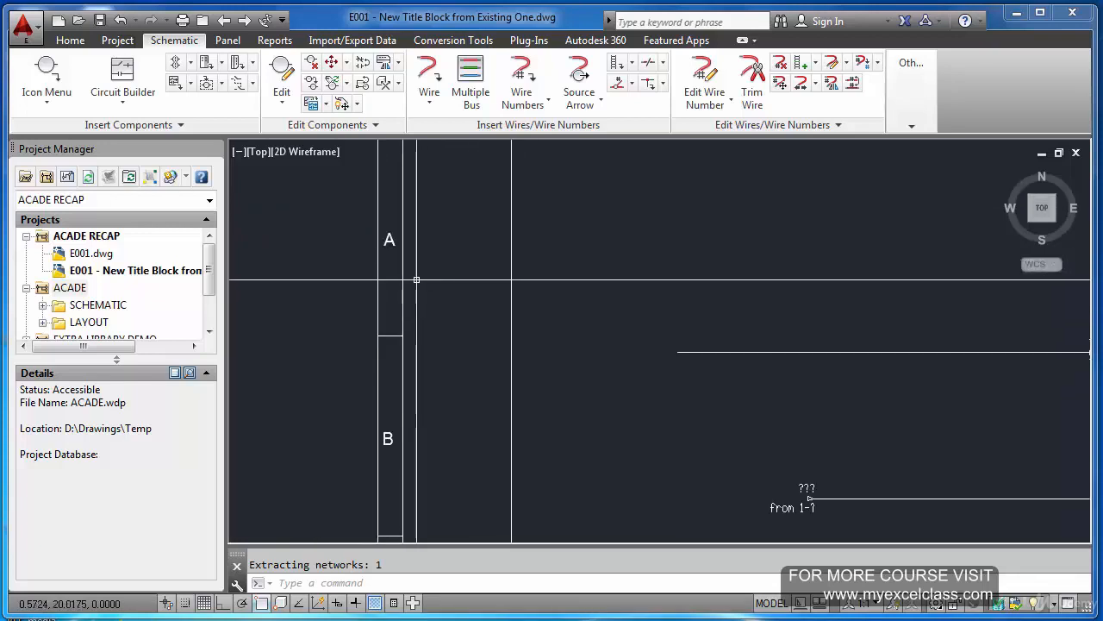
{"action": "scroll", "coordinate": [413, 284], "scroll_direction": "down", "scroll_amount": 7}
{"action": "scroll", "coordinate": [560, 291], "scroll_direction": "up", "scroll_amount": 5}
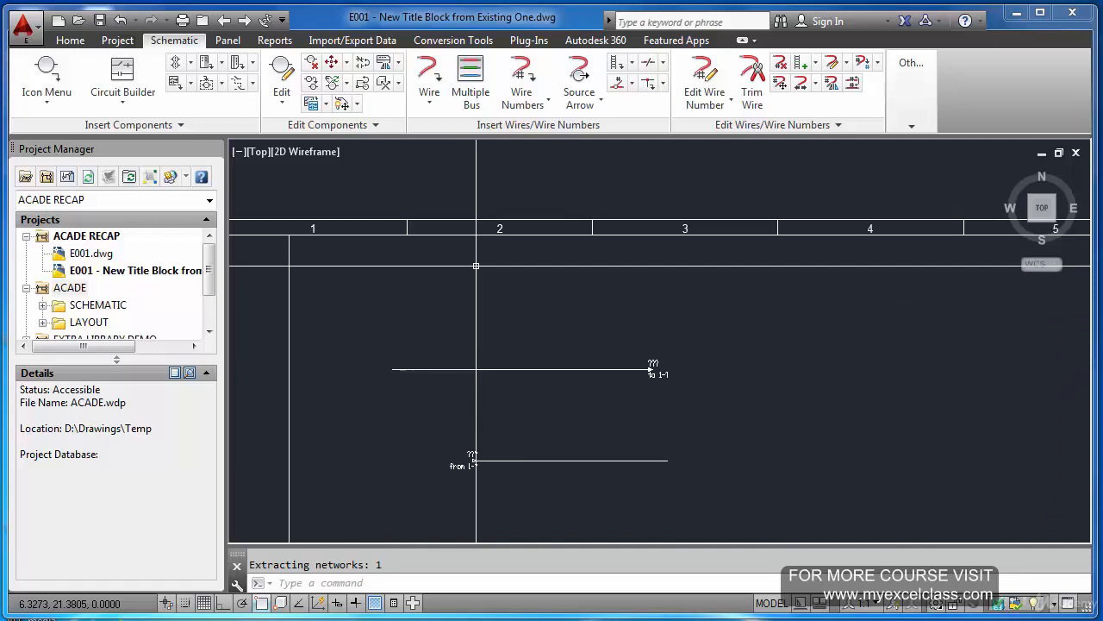
{"action": "scroll", "coordinate": [475, 266], "scroll_direction": "down", "scroll_amount": 5}
{"action": "scroll", "coordinate": [473, 340], "scroll_direction": "up", "scroll_amount": 5}
Erase the two test wires with their signal arrows and show the full extents of the title block.
{"action": "type", "text": "e"}
{"action": "key", "text": "Return"}
{"action": "left_click", "coordinate": [384, 298]}
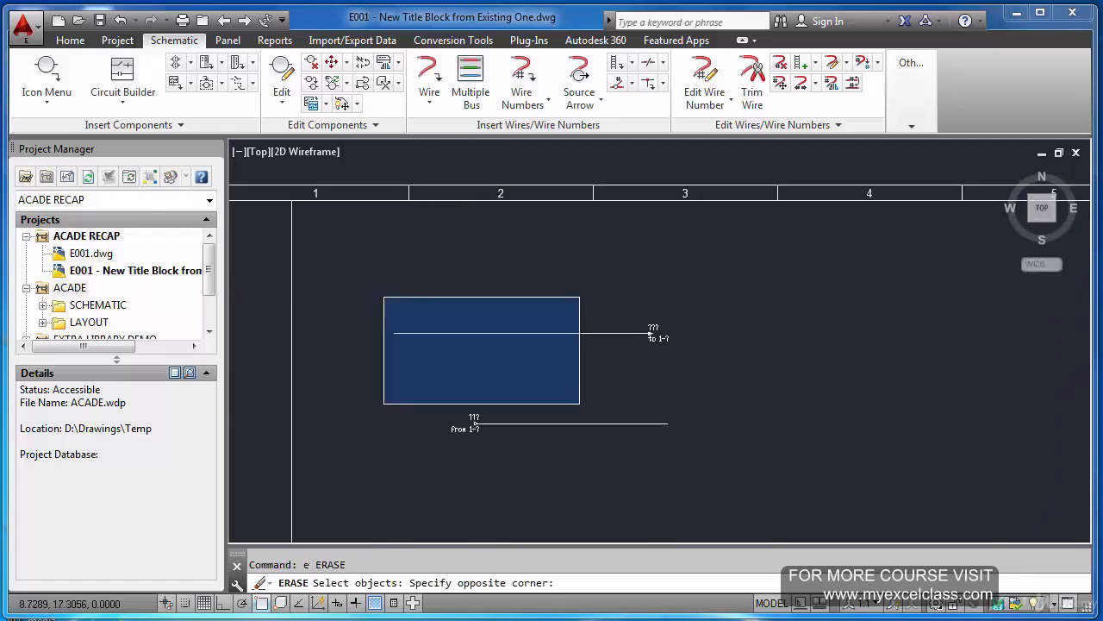
{"action": "left_click", "coordinate": [579, 402]}
{"action": "key", "text": "Return"}
{"action": "type", "text": "z"}
{"action": "key", "text": "Return"}
{"action": "type", "text": "e"}
{"action": "key", "text": "Return"}
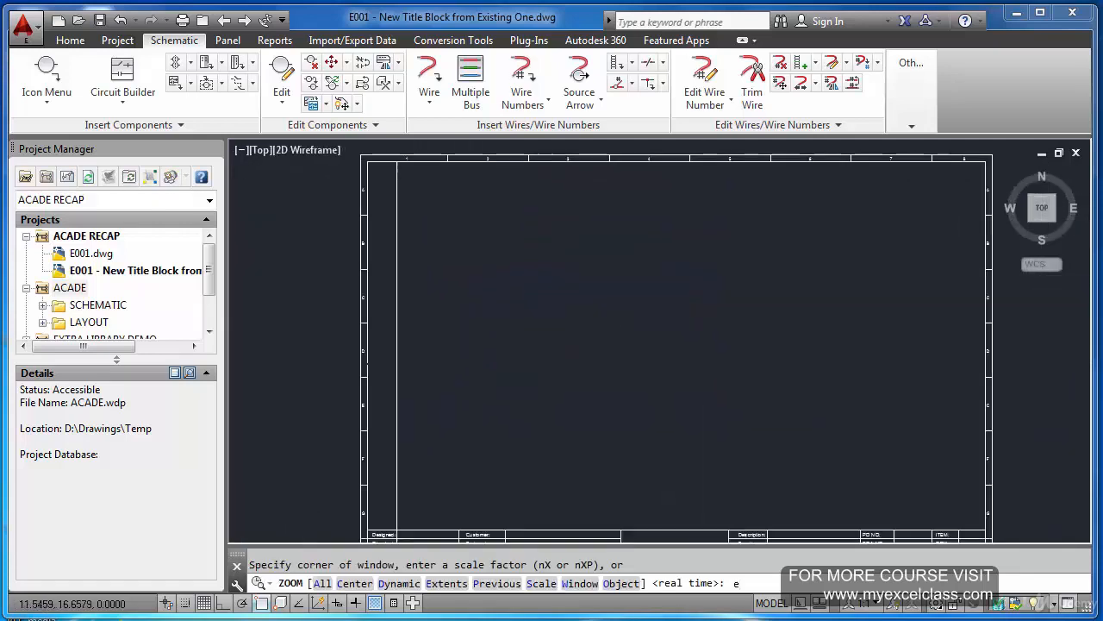
{"action": "key", "text": "Escape"}
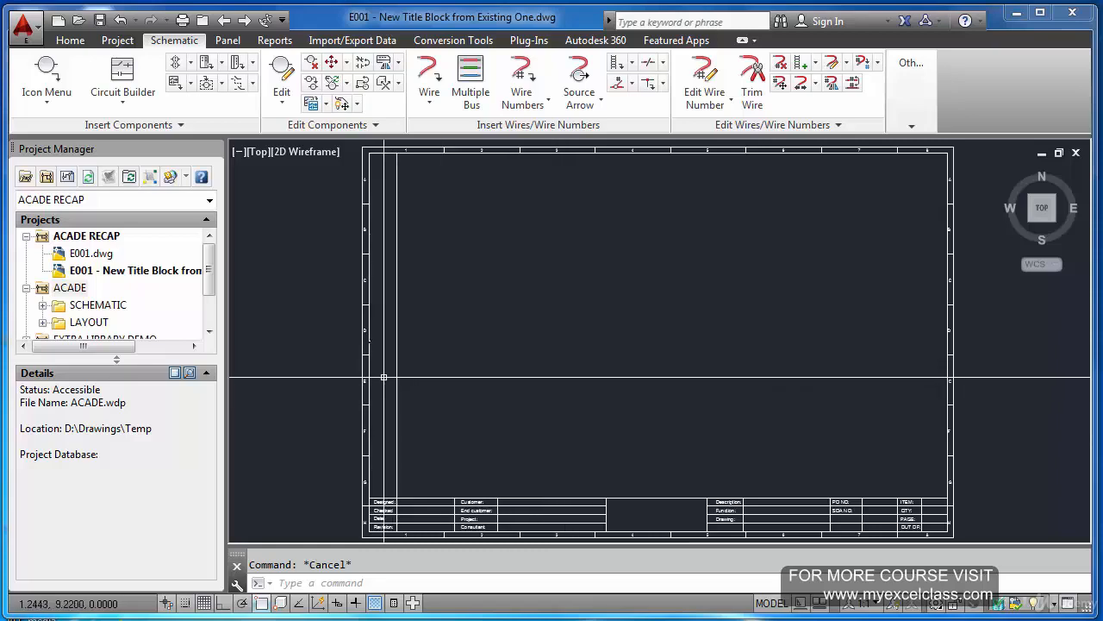
Explode the title block into separate objects.
{"action": "type", "text": "x"}
{"action": "key", "text": "Return"}
{"action": "left_click", "coordinate": [383, 377]}
{"action": "left_click", "coordinate": [325, 390]}
{"action": "key", "text": "Return"}
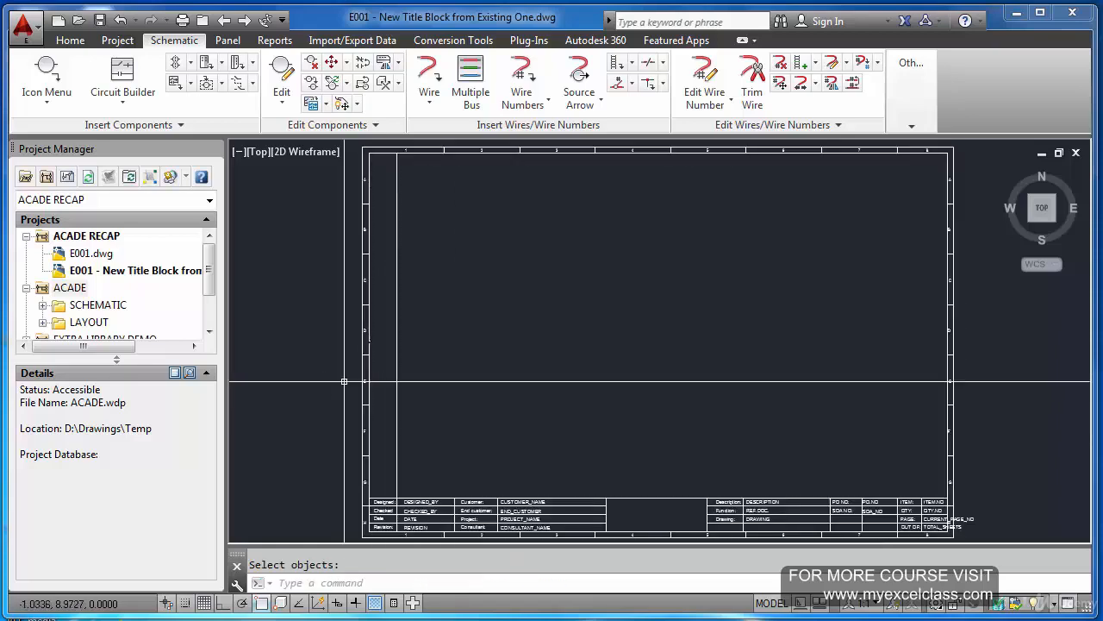
Erase the row letters and division marks along the left border of the drawing frame.
{"action": "type", "text": "e"}
{"action": "key", "text": "Return"}
{"action": "left_click", "coordinate": [350, 168]}
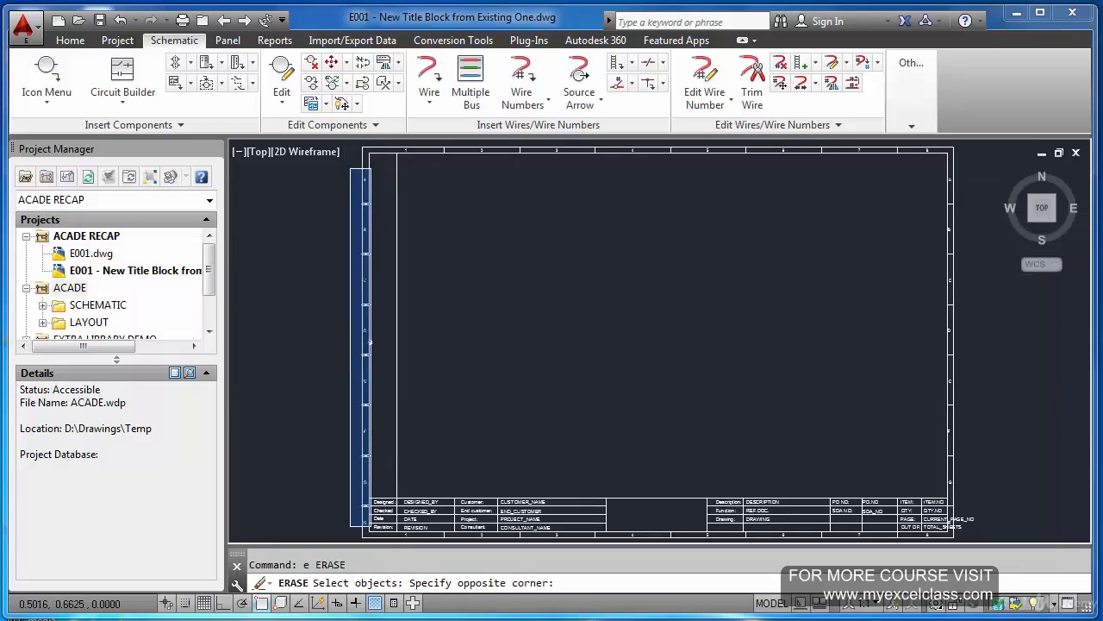
{"action": "left_click", "coordinate": [371, 526]}
{"action": "key", "text": "Return"}
Erase the column numbers and division marks along the top border of the drawing frame.
{"action": "scroll", "coordinate": [422, 339], "scroll_direction": "down", "scroll_amount": 2}
{"action": "scroll", "coordinate": [413, 266], "scroll_direction": "up", "scroll_amount": 2}
{"action": "type", "text": "e"}
{"action": "key", "text": "Return"}
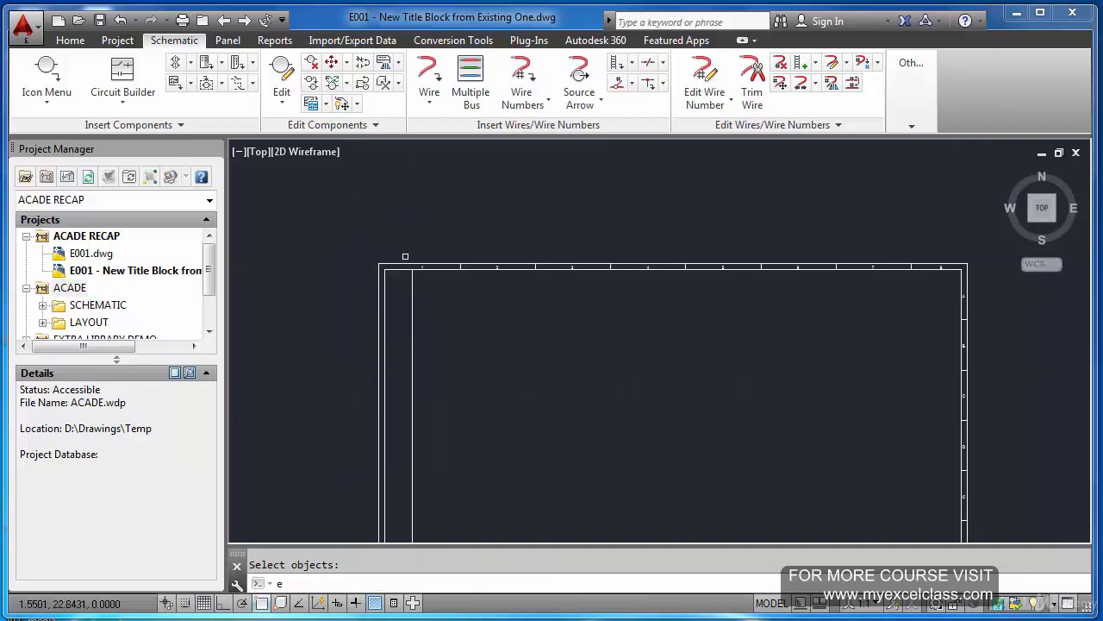
{"action": "key", "text": "Return"}
{"action": "left_click", "coordinate": [405, 256]}
{"action": "left_click", "coordinate": [947, 283]}
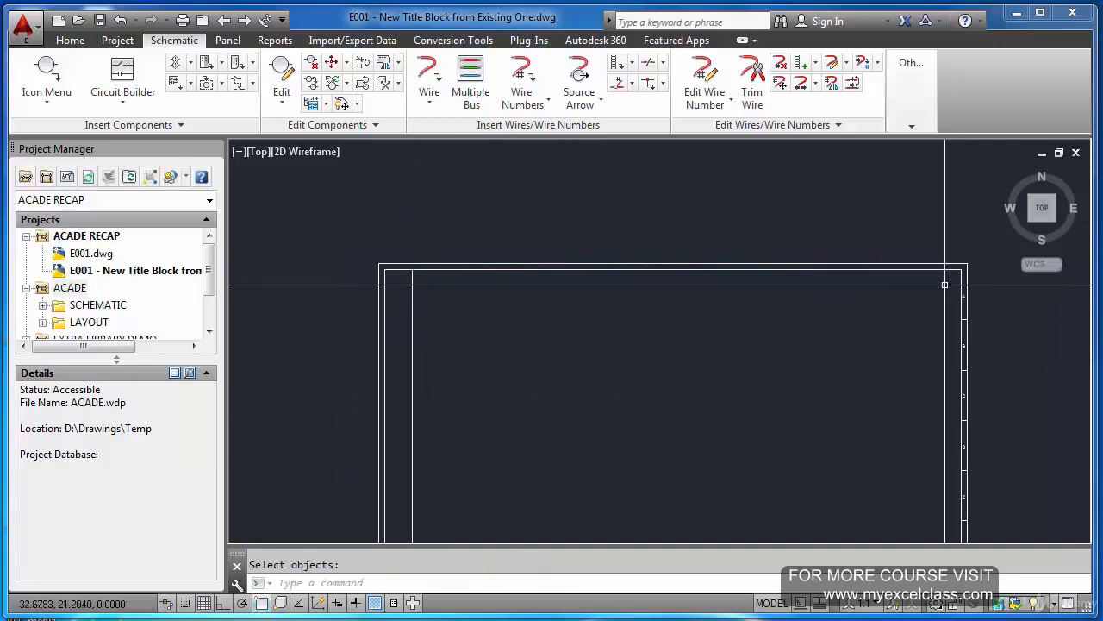
Erase the row letters and division marks along the right border of the drawing frame.
{"action": "left_click", "coordinate": [948, 287]}
{"action": "left_click", "coordinate": [989, 522]}
{"action": "scroll", "coordinate": [964, 482], "scroll_direction": "down", "scroll_amount": 4}
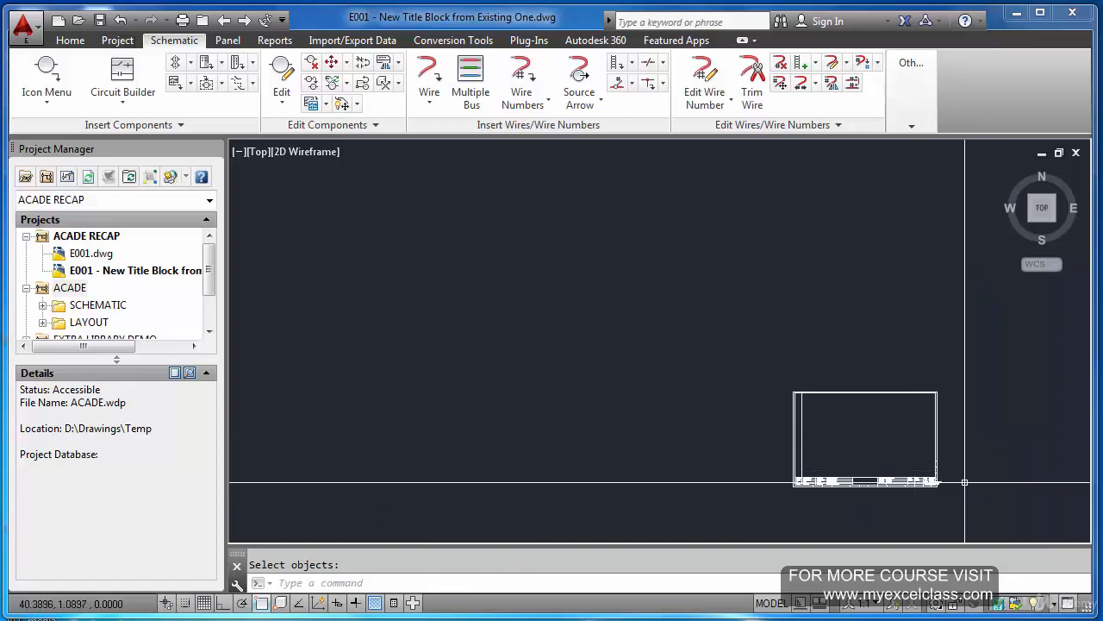
{"action": "scroll", "coordinate": [964, 482], "scroll_direction": "up", "scroll_amount": 4}
{"action": "key", "text": "Return"}
{"action": "type", "text": "e"}
{"action": "key", "text": "Return"}
{"action": "left_click", "coordinate": [764, 325]}
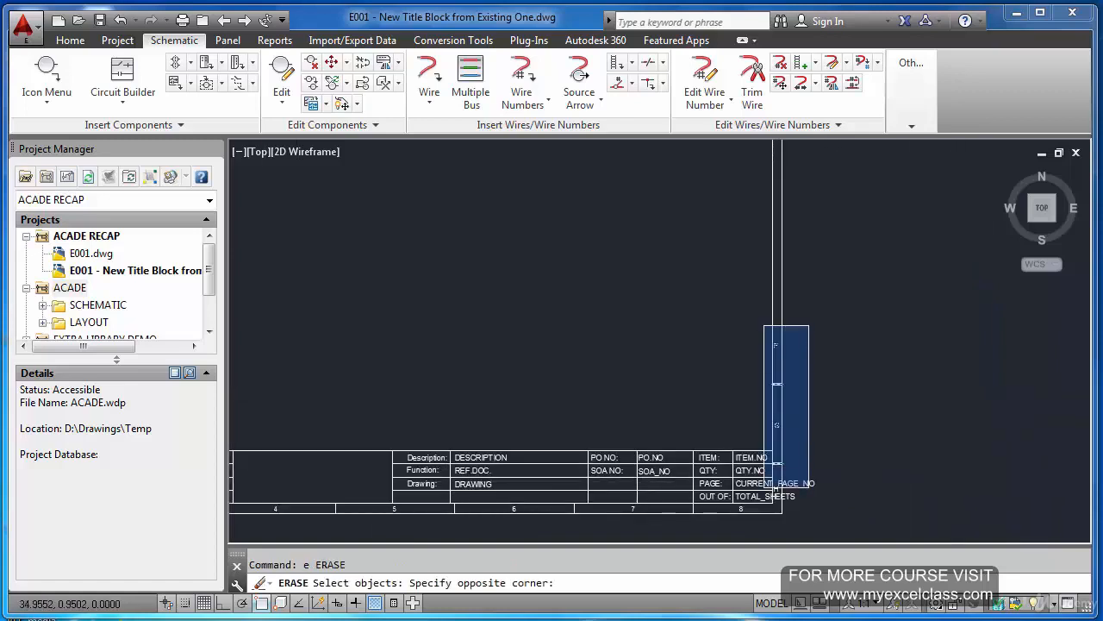
{"action": "left_click", "coordinate": [797, 498]}
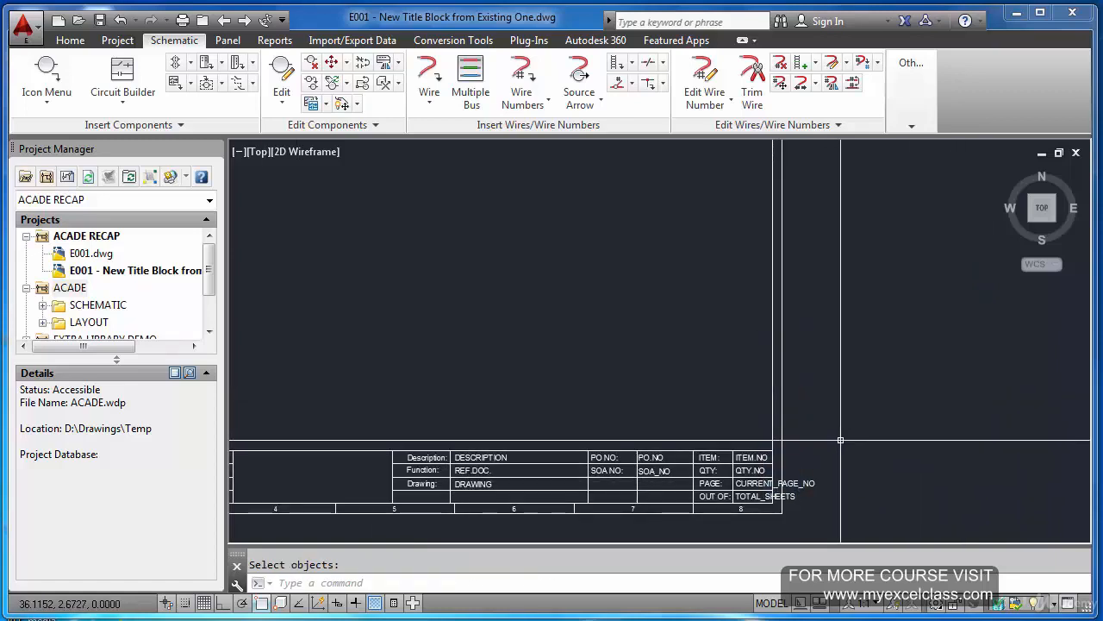
{"action": "key", "text": "Return"}
Erase column numbers 5 to 8 and their division marks from the frame's bottom border.
{"action": "key", "text": "Return"}
{"action": "left_click", "coordinate": [657, 514]}
{"action": "left_click", "coordinate": [756, 527]}
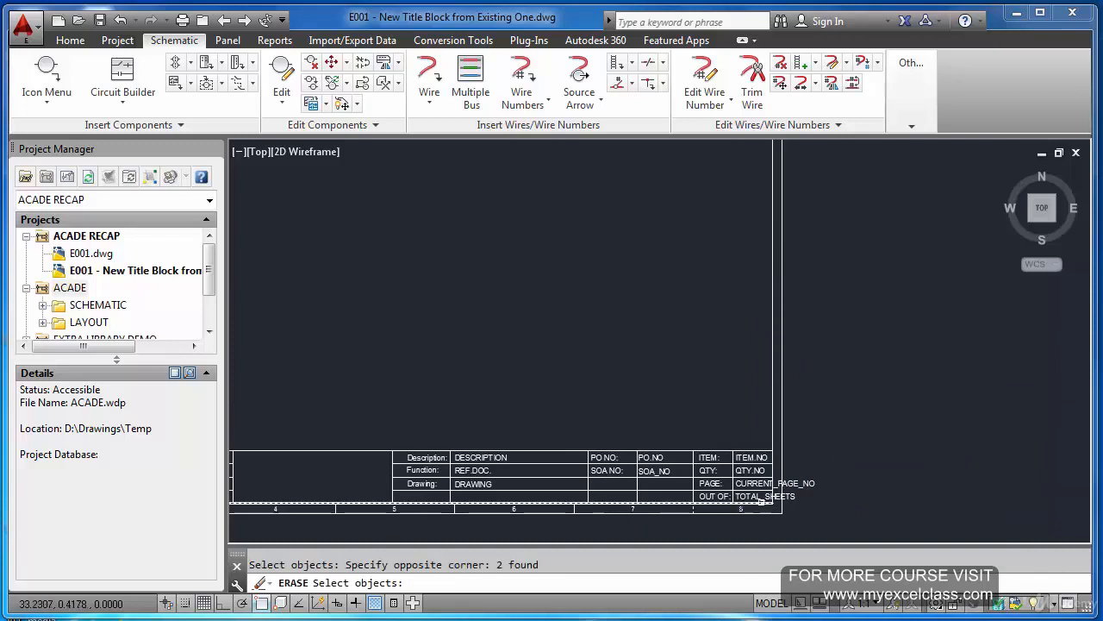
{"action": "key", "text": "Return"}
{"action": "key", "text": "Return"}
{"action": "left_click", "coordinate": [329, 540]}
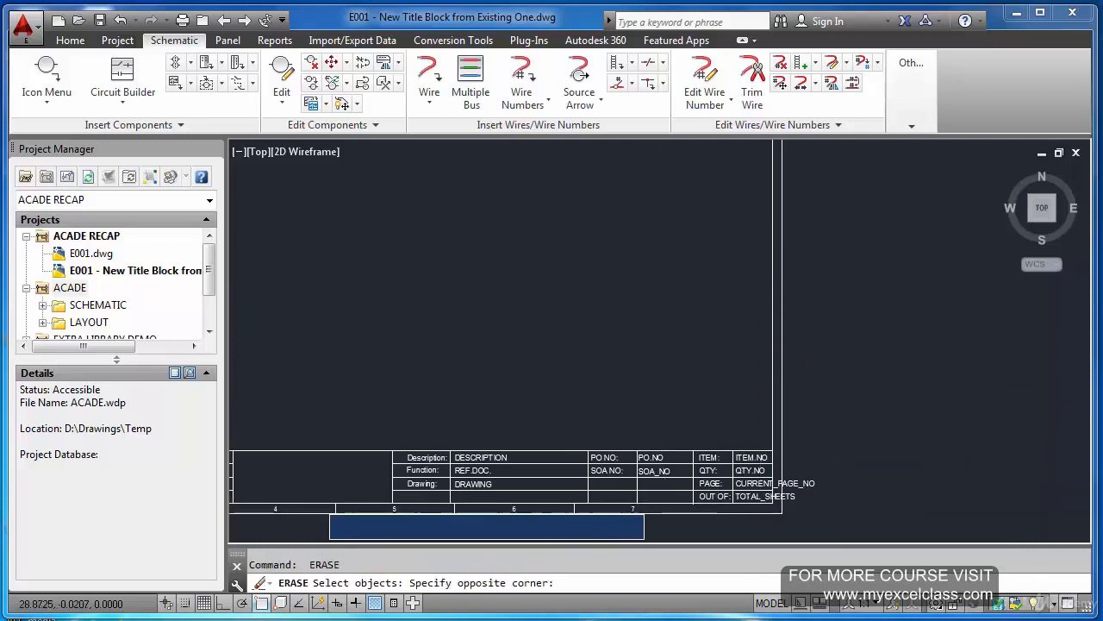
{"action": "left_click", "coordinate": [660, 498]}
{"action": "key", "text": "Return"}
Erase column numbers 1 to 4 and their division marks from the bottom border and show the drawing's full extents.
{"action": "scroll", "coordinate": [555, 504], "scroll_direction": "down", "scroll_amount": 5}
{"action": "scroll", "coordinate": [555, 504], "scroll_direction": "up", "scroll_amount": 5}
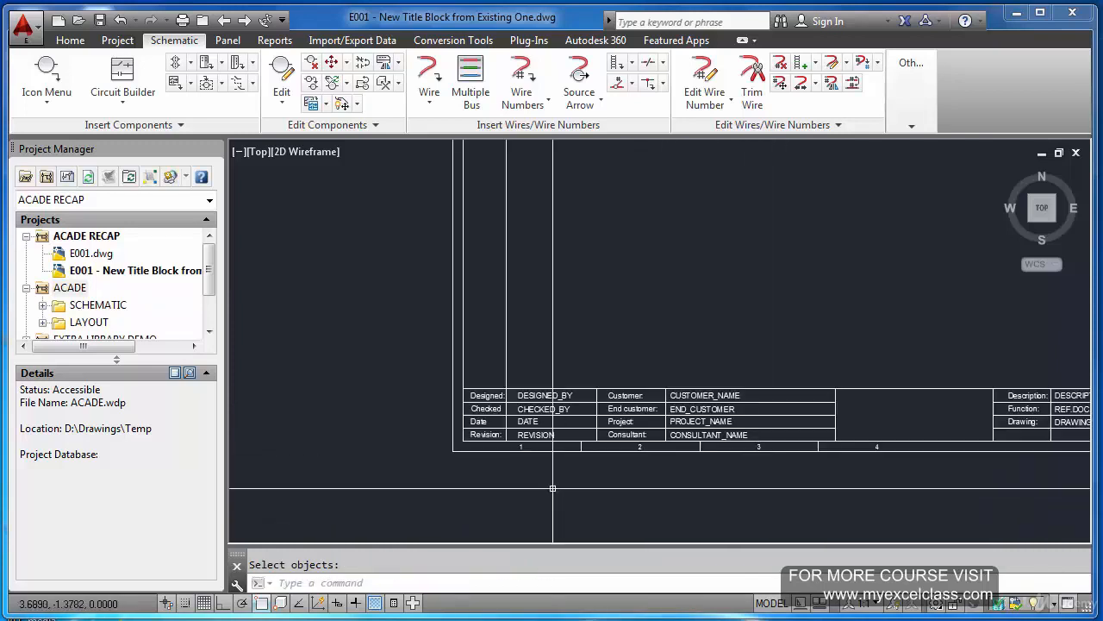
{"action": "key", "text": "Return"}
{"action": "left_click", "coordinate": [472, 486]}
{"action": "left_click", "coordinate": [969, 440]}
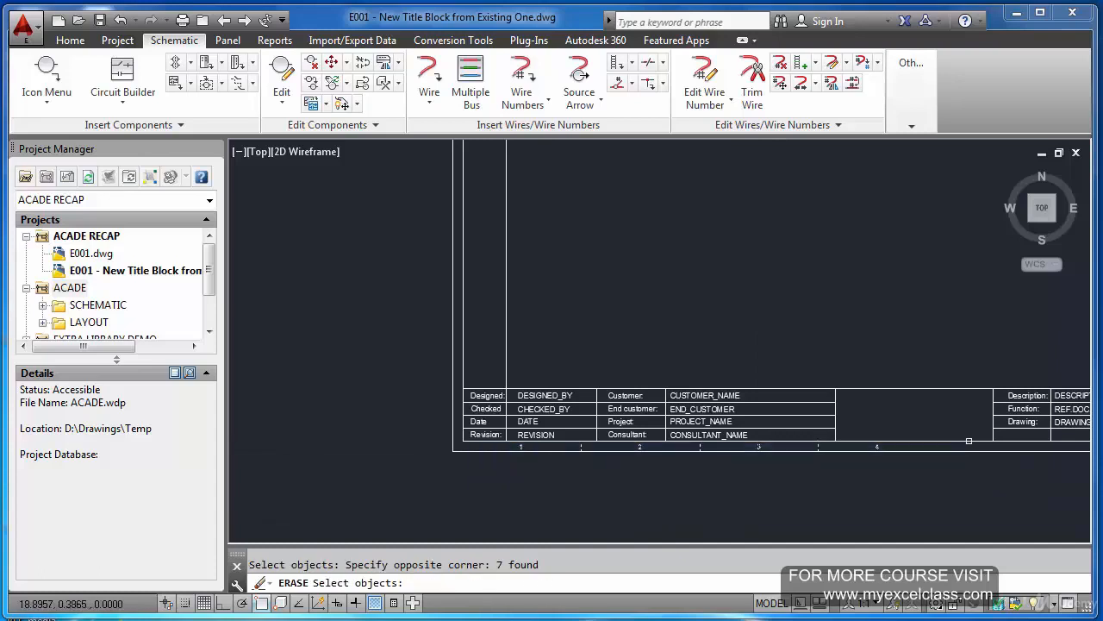
{"action": "type", "text": "ze"}
{"action": "key", "text": "Return"}
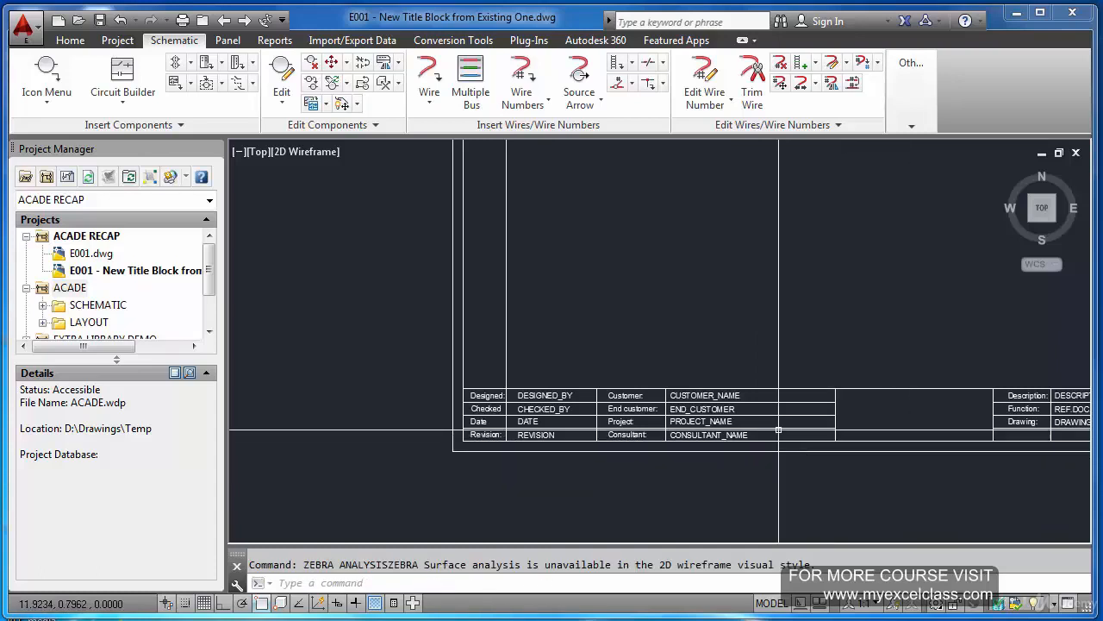
{"action": "key", "text": "Escape"}
{"action": "type", "text": "z"}
{"action": "key", "text": "Return"}
{"action": "type", "text": "e"}
{"action": "key", "text": "Return"}
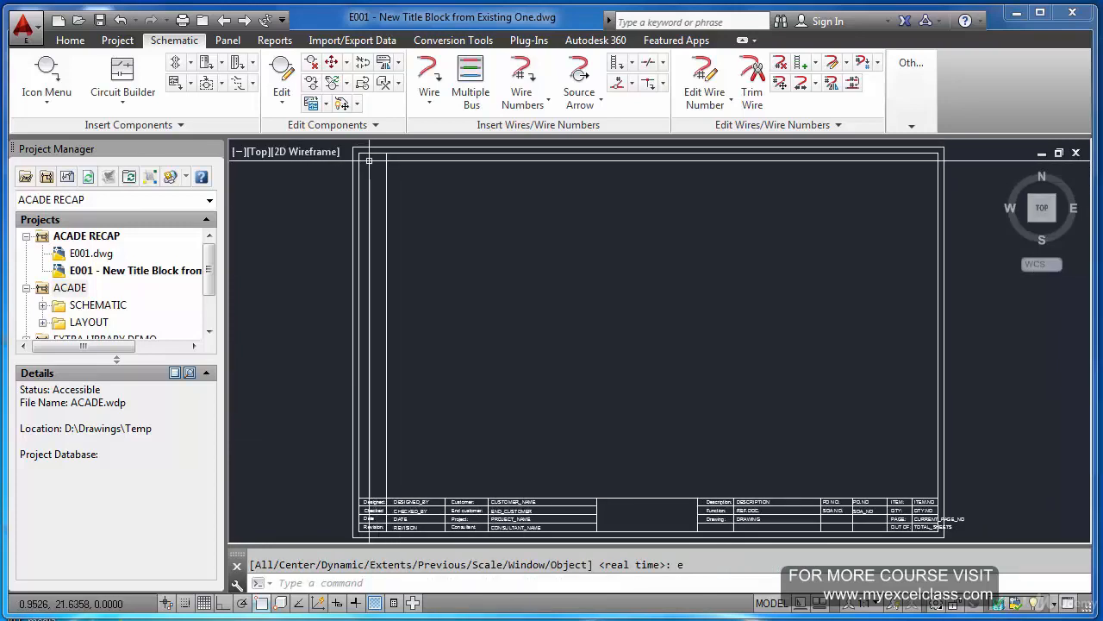
Try to open the XY Grid Setup for the drawing.
{"action": "left_click", "coordinate": [634, 64]}
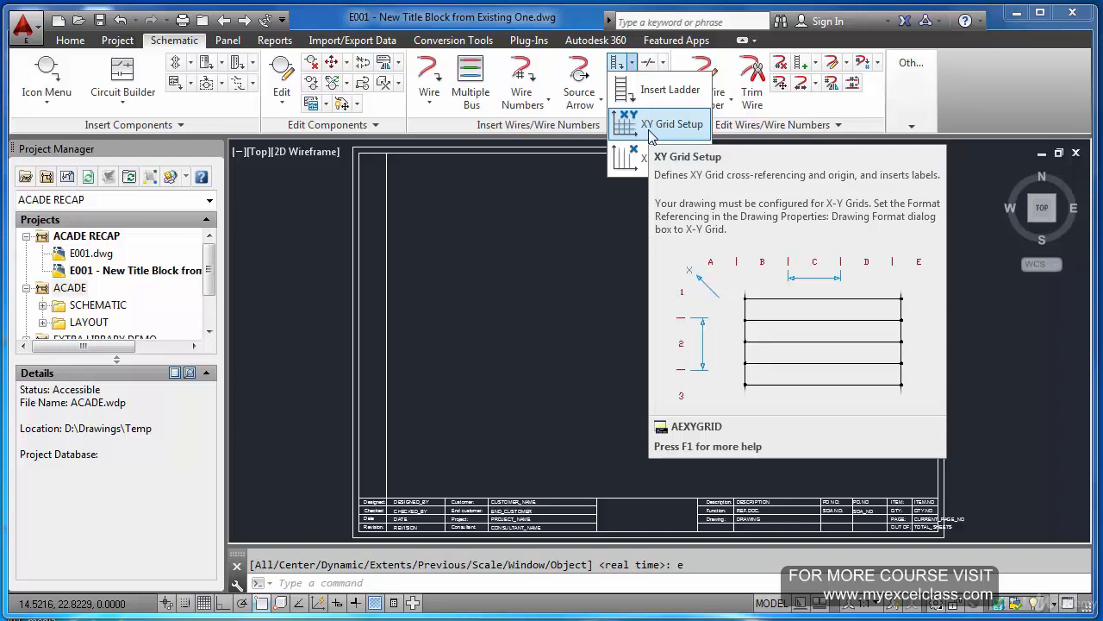
{"action": "left_click", "coordinate": [664, 124]}
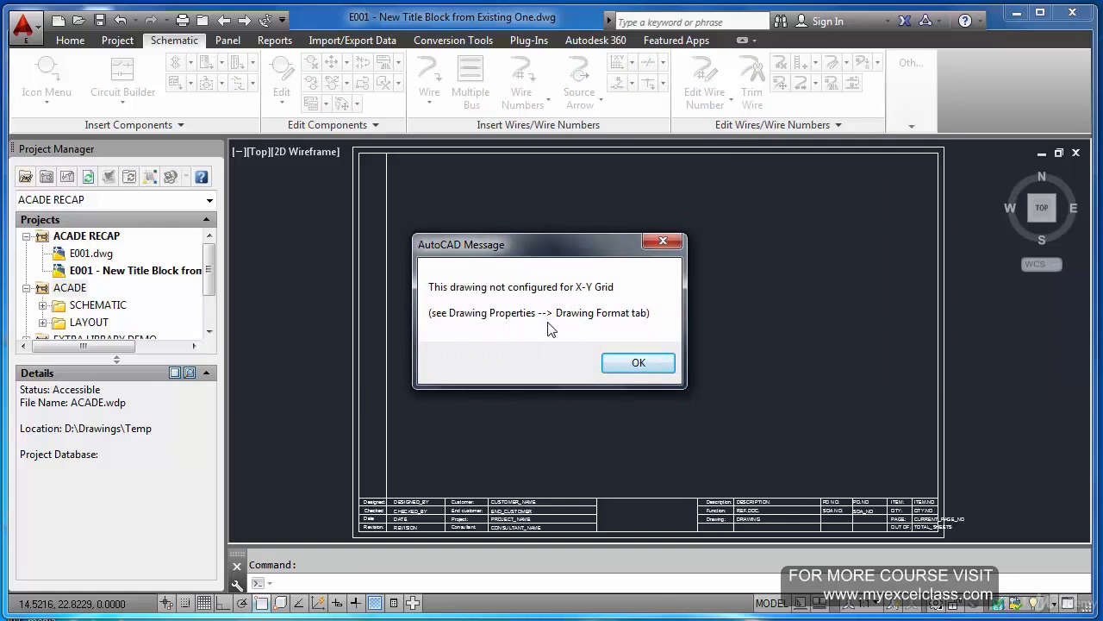
{"action": "left_click", "coordinate": [630, 361]}
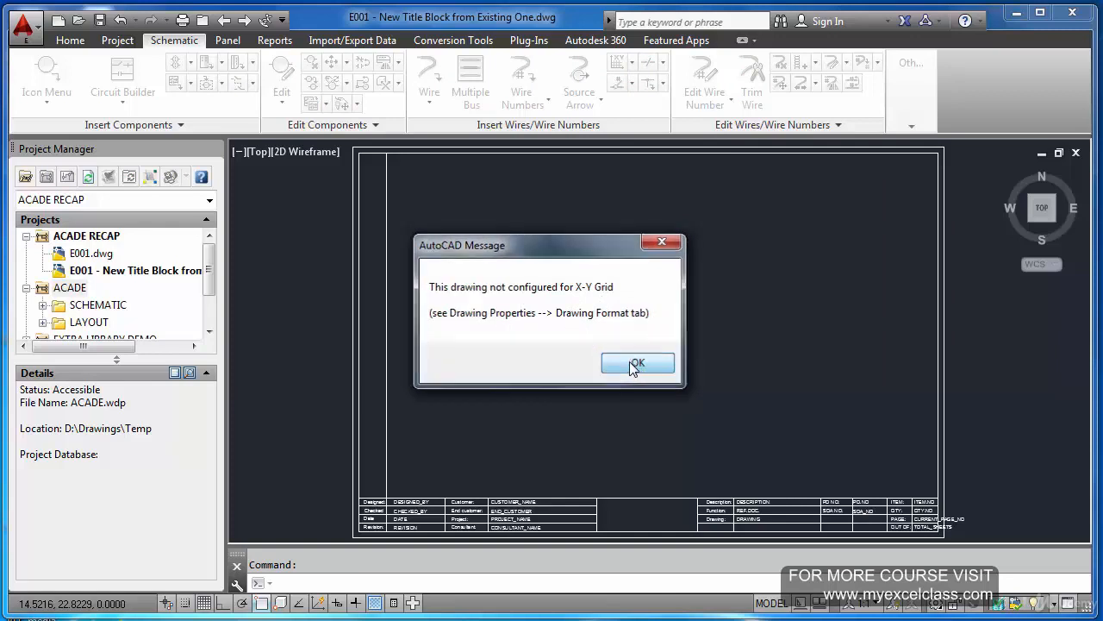
Set the format referencing of the drawing "E001 - New Title Block from Existing One" to X-Y Grid in its drawing properties.
{"action": "right_click", "coordinate": [129, 272]}
{"action": "mouse_move", "coordinate": [190, 428]}
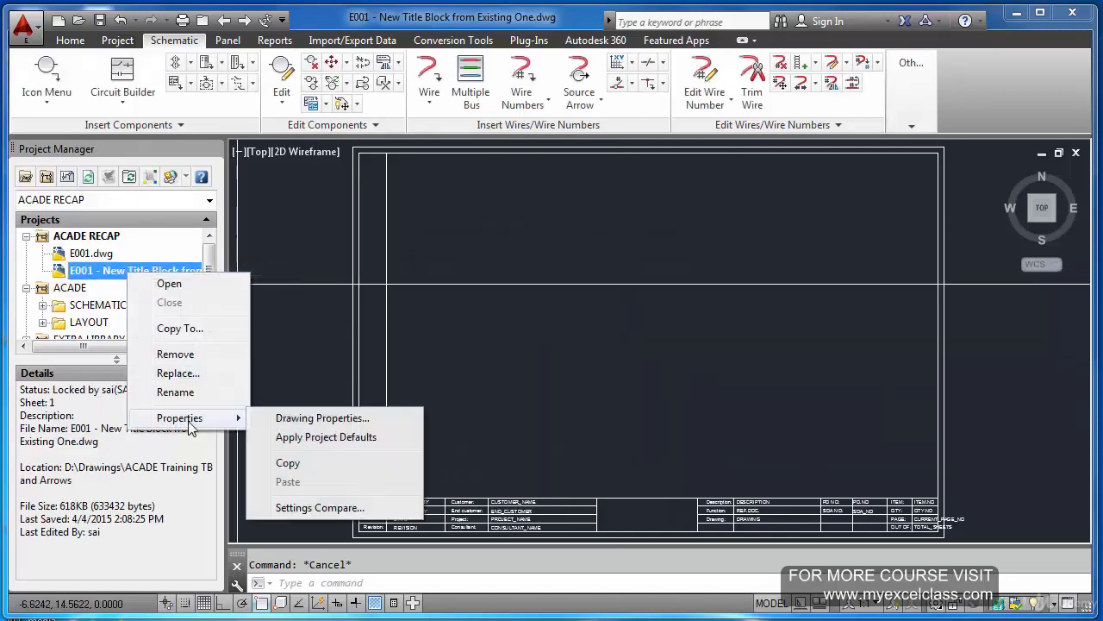
{"action": "left_click", "coordinate": [298, 420]}
{"action": "left_click", "coordinate": [693, 98]}
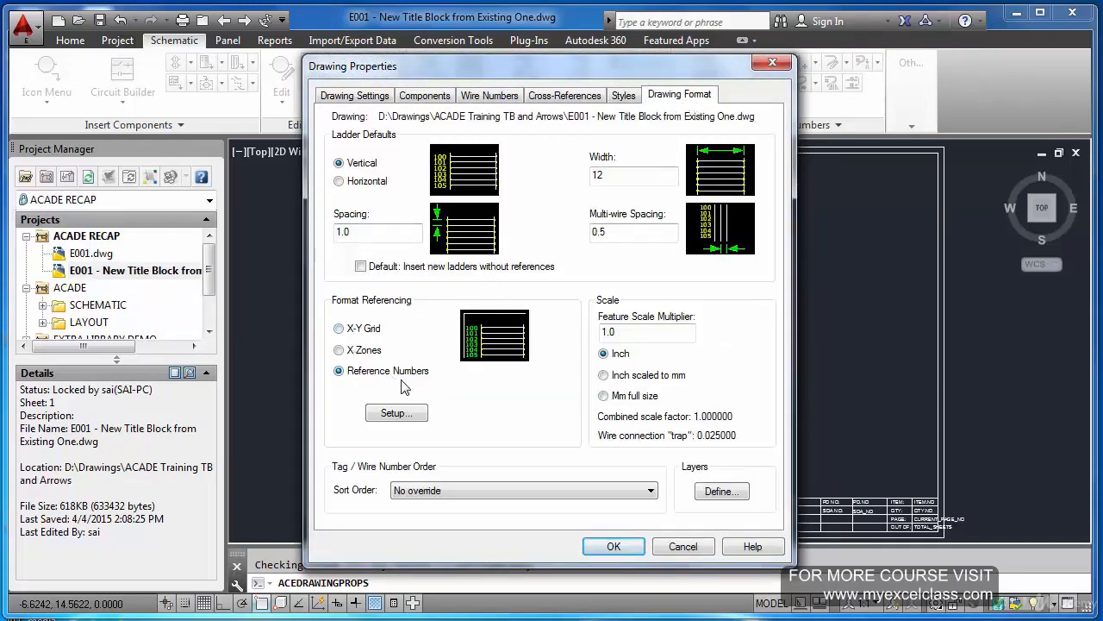
{"action": "left_click", "coordinate": [341, 330]}
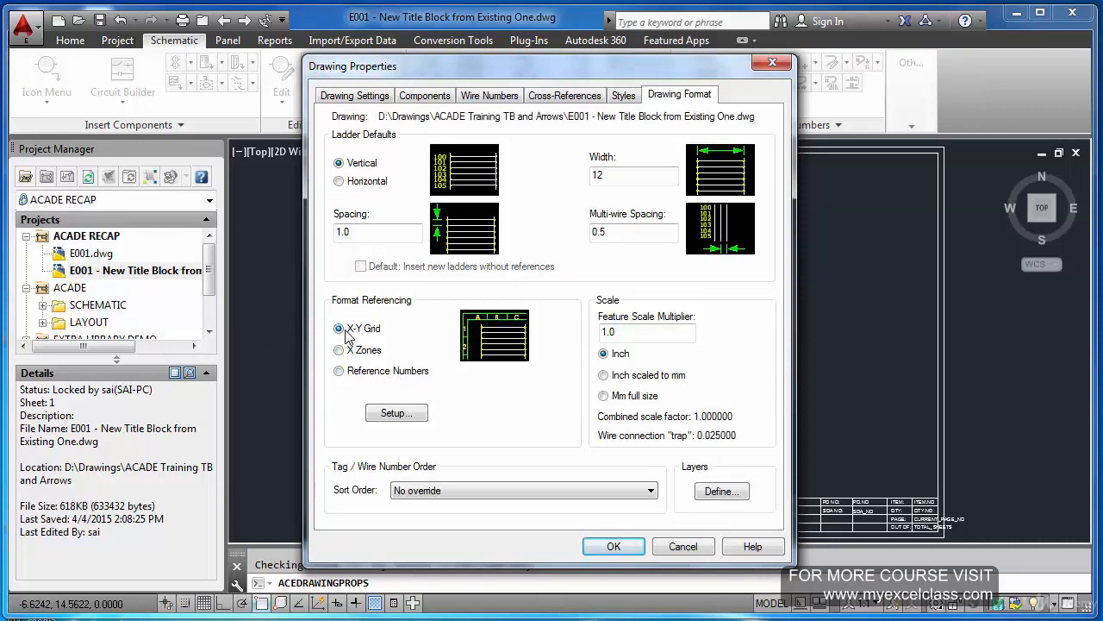
{"action": "left_click", "coordinate": [614, 545]}
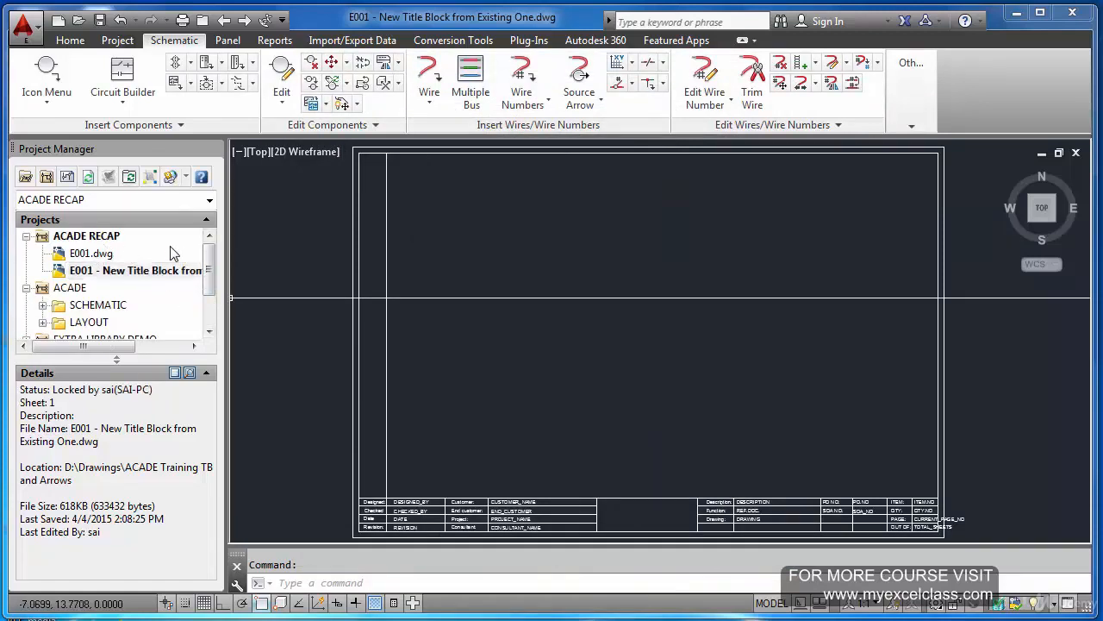
Check the format referencing setting in the ACADE RECAP project's properties.
{"action": "left_click", "coordinate": [108, 240]}
{"action": "right_click", "coordinate": [108, 239]}
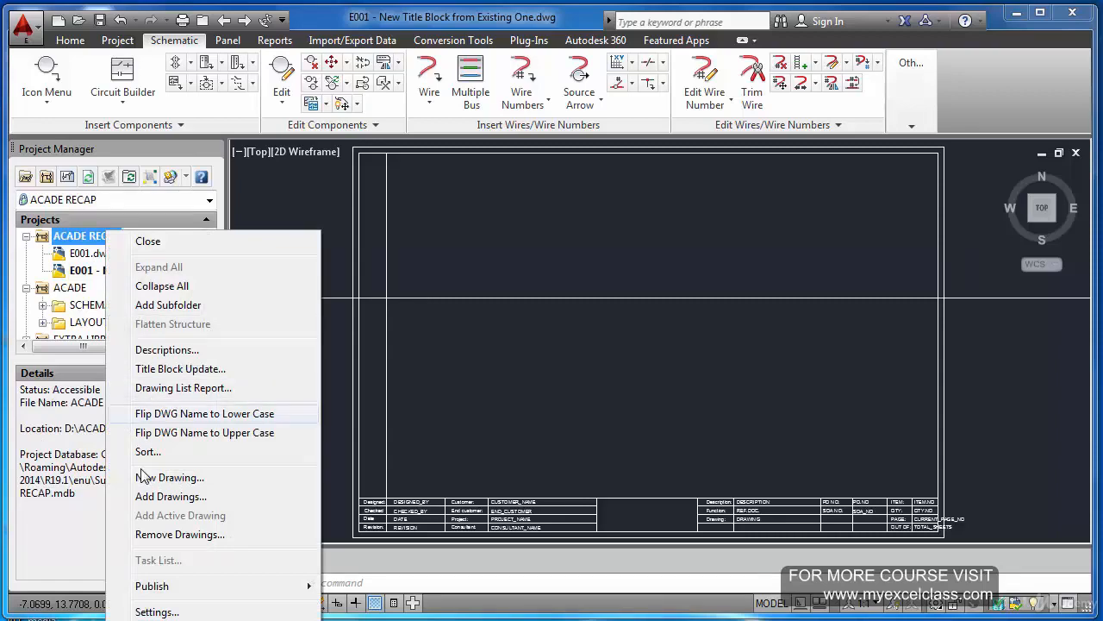
{"action": "left_click", "coordinate": [157, 611]}
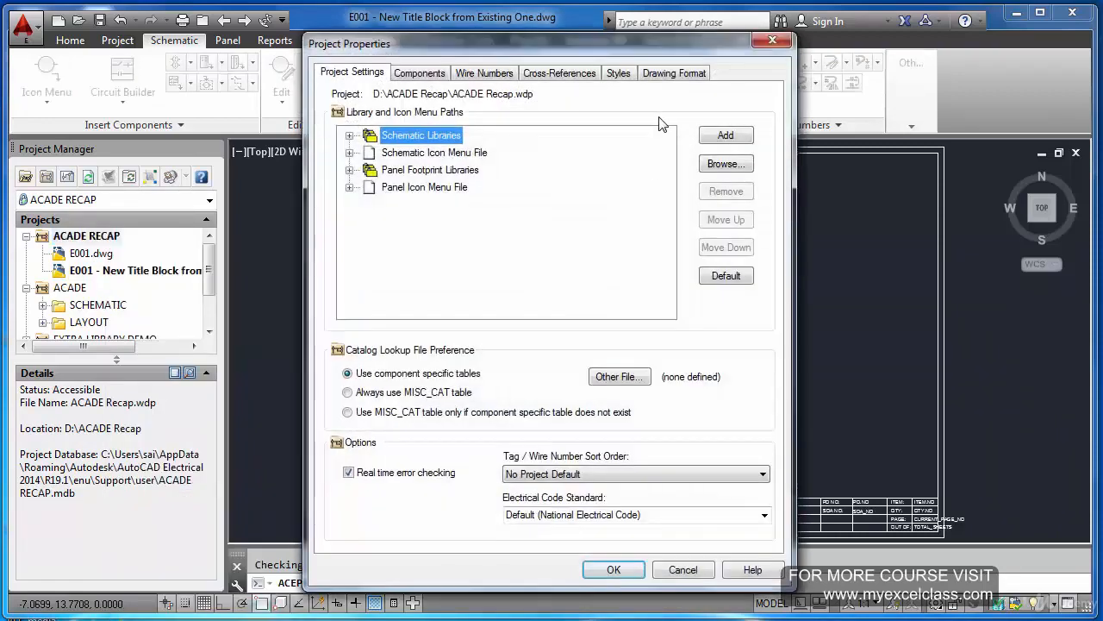
{"action": "left_click", "coordinate": [665, 74]}
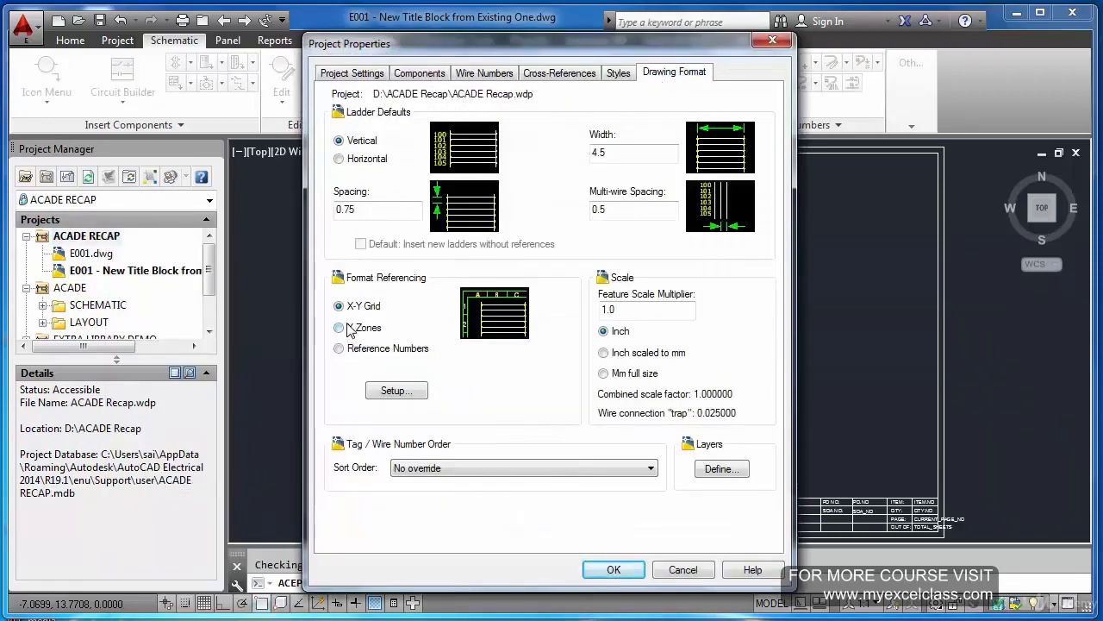
{"action": "left_click", "coordinate": [661, 571]}
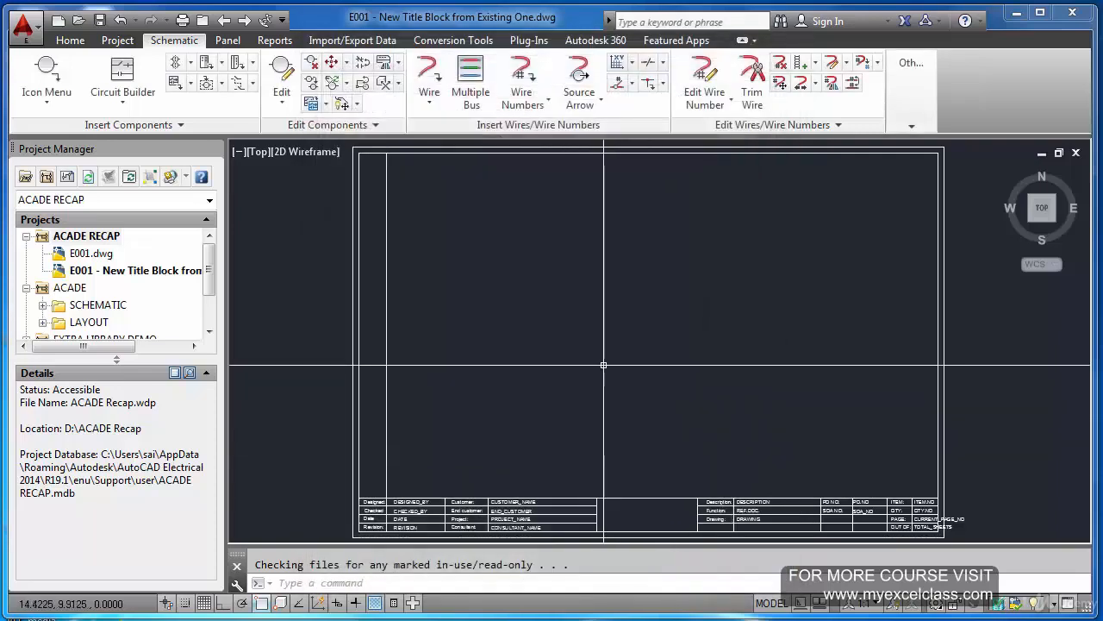
{"action": "left_click", "coordinate": [618, 63]}
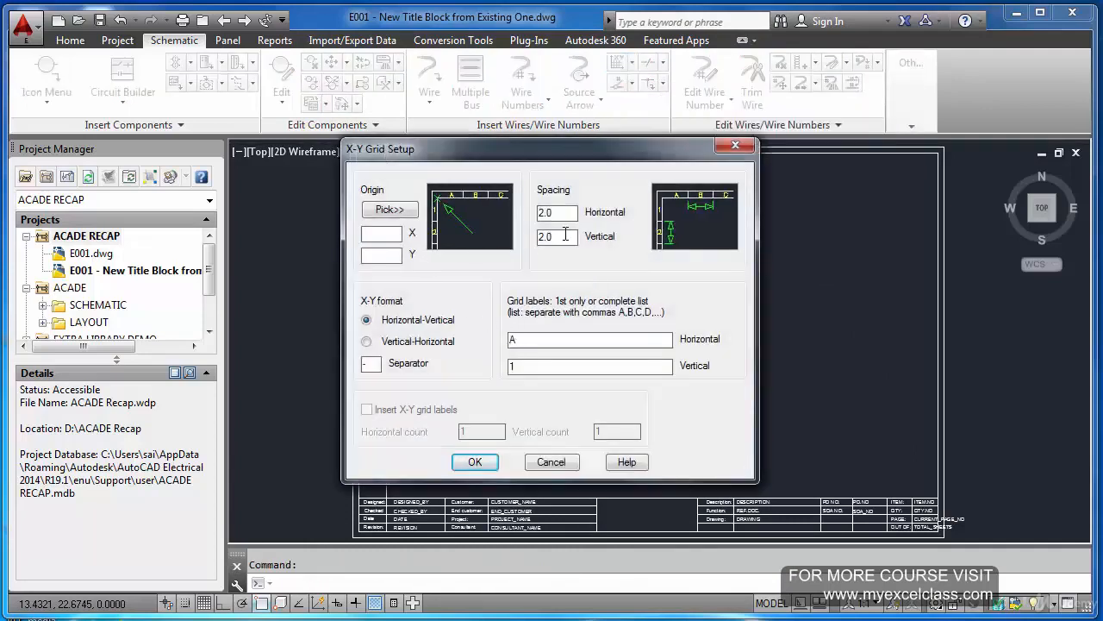
{"action": "double_click", "coordinate": [563, 213]}
{"action": "key", "text": "Escape"}
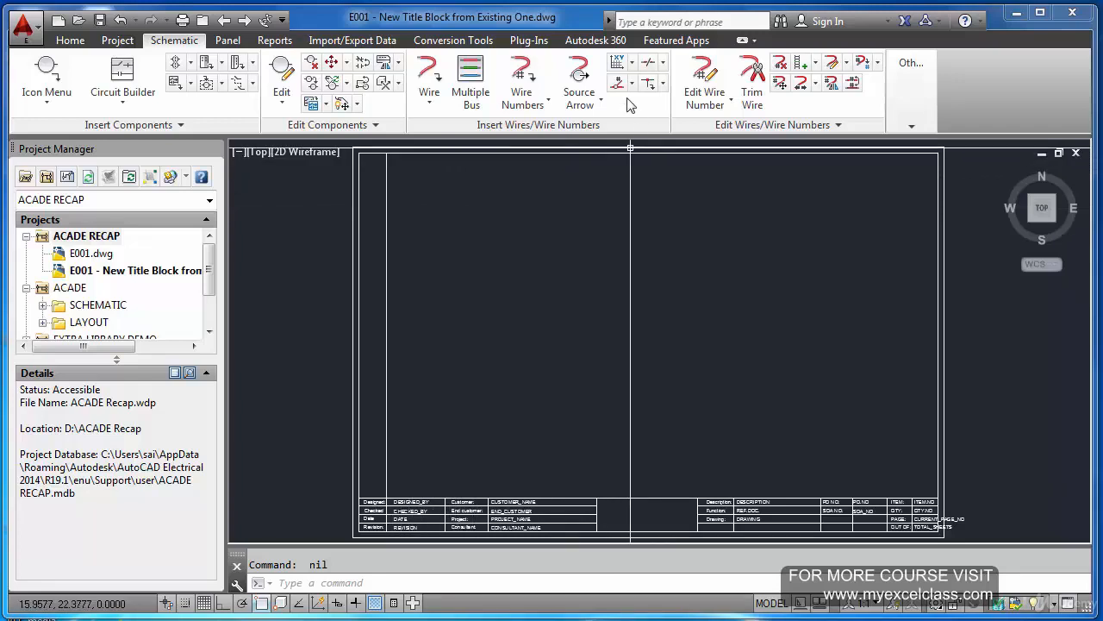
In the X-Y Grid Setup, set spacing to 4.3 horizontal and 2.8 vertical, with first labels 1 horizontal and A vertical.
{"action": "left_click", "coordinate": [631, 67]}
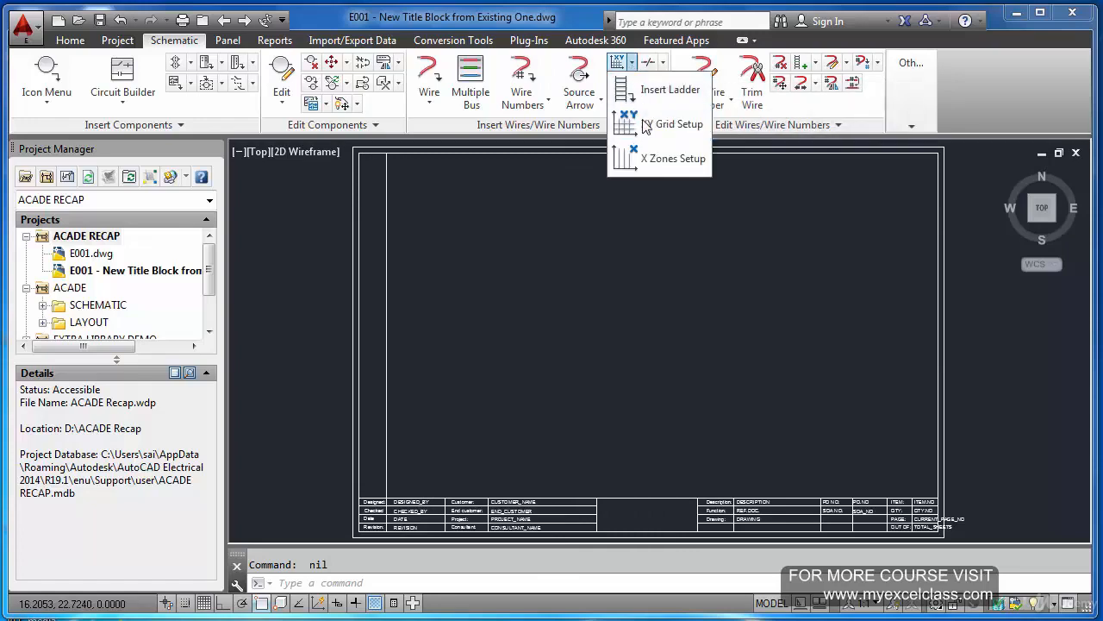
{"action": "left_click", "coordinate": [671, 124]}
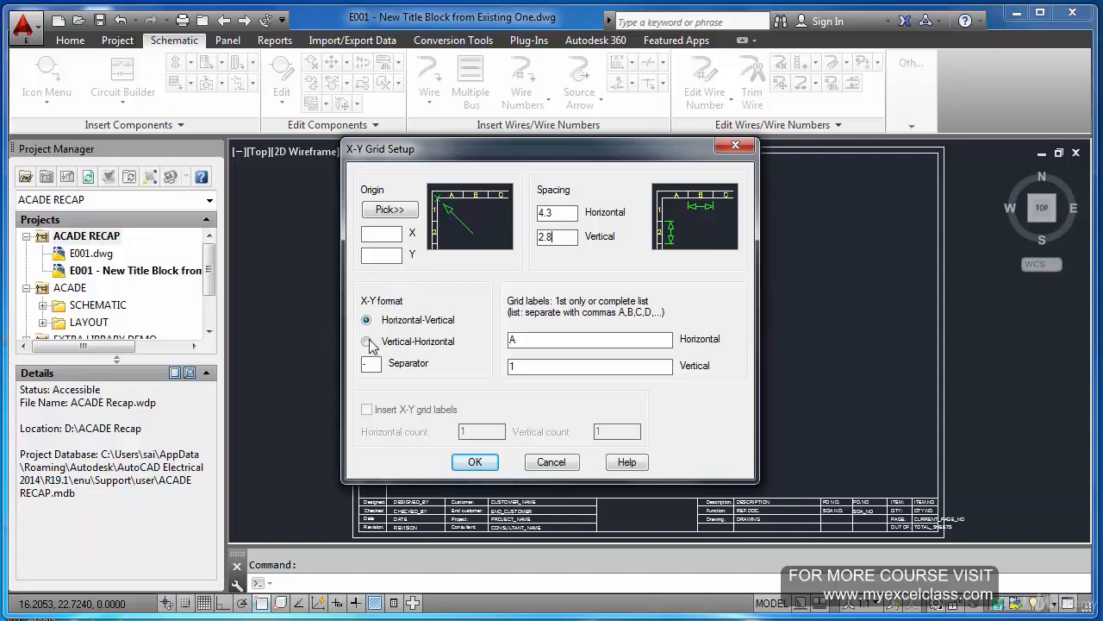
{"action": "key", "text": "shift+Tab"}
{"action": "left_click_drag", "start_coordinate": [622, 152], "coordinate": [638, 202]}
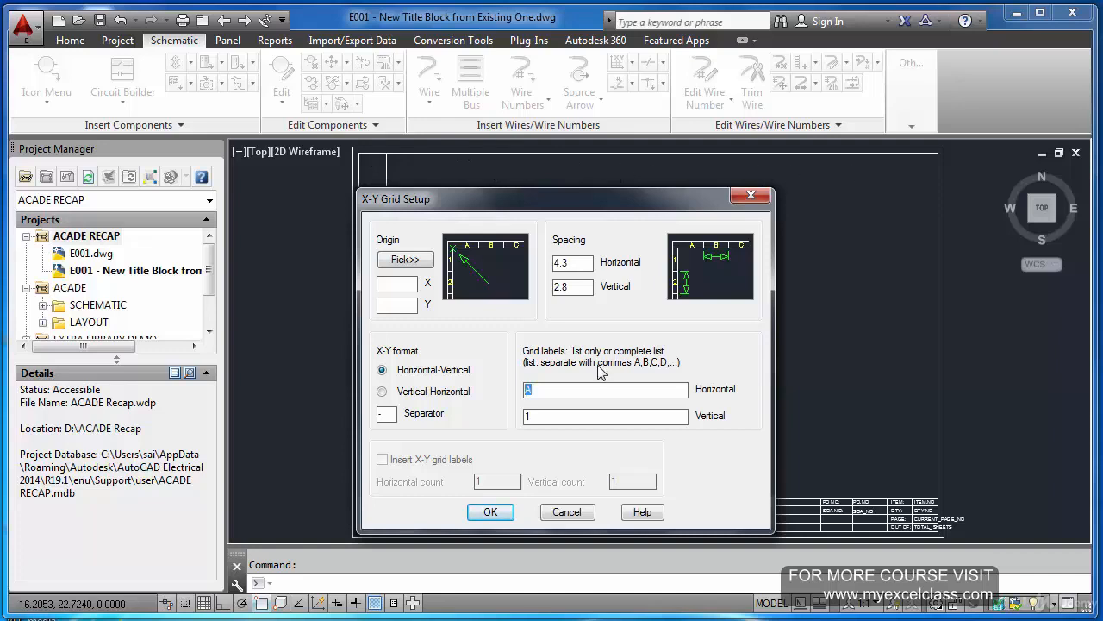
{"action": "type", "text": "1"}
{"action": "type", "text": "A"}
Set the grid origin at the inner frame's upper-left corner and insert X-Y grid labels with 8 horizontal and 8 vertical counts.
{"action": "left_click", "coordinate": [420, 264]}
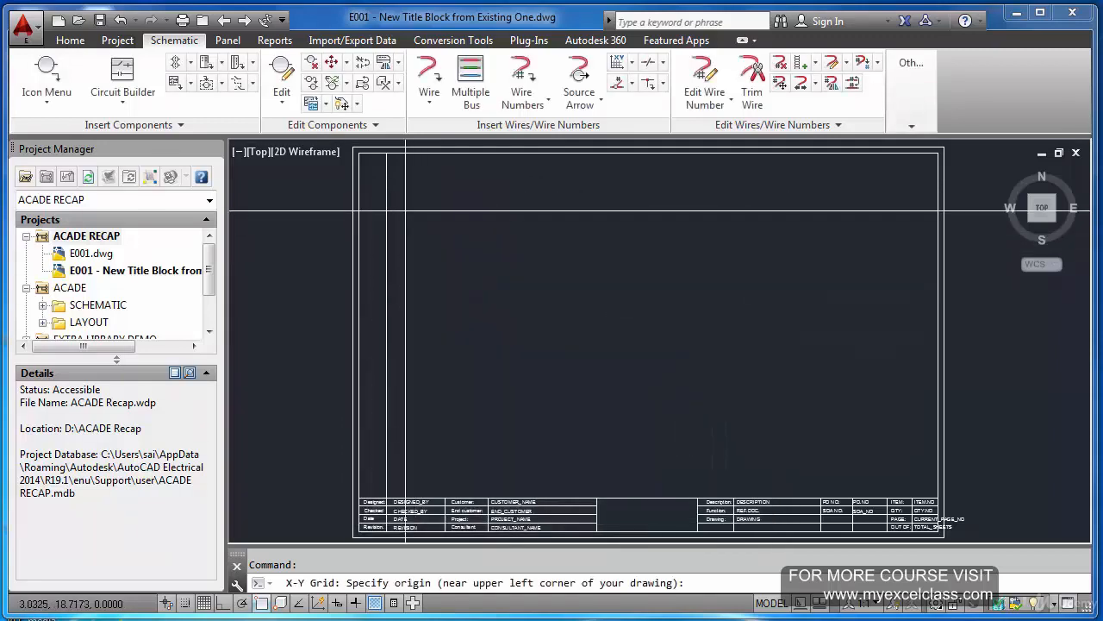
{"action": "left_click", "coordinate": [358, 152]}
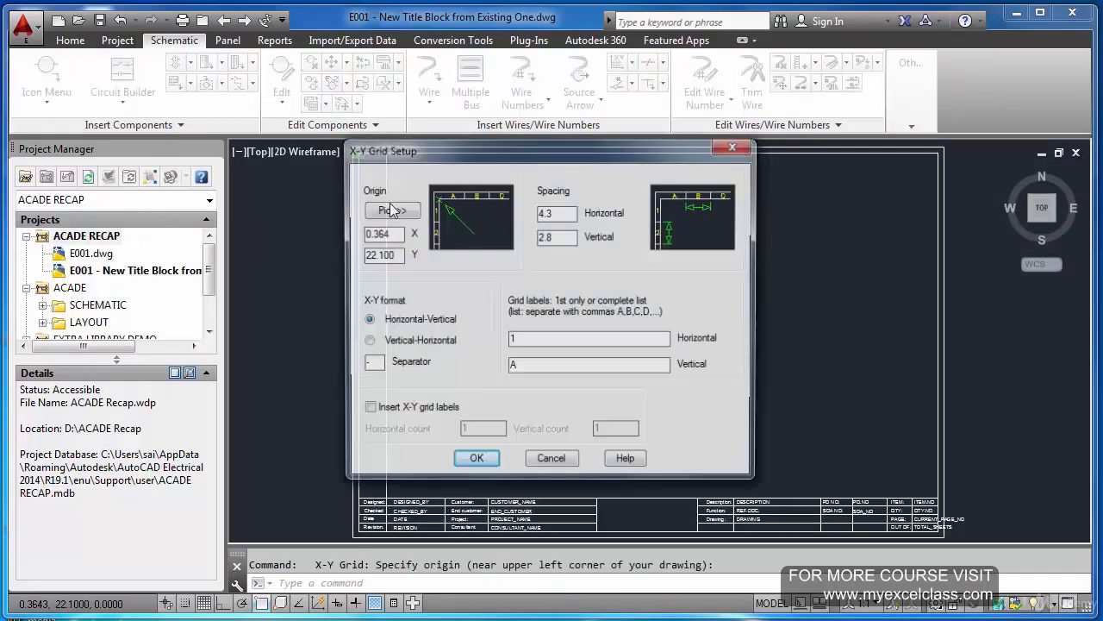
{"action": "left_click", "coordinate": [366, 410]}
{"action": "left_click_drag", "start_coordinate": [484, 433], "coordinate": [402, 440]}
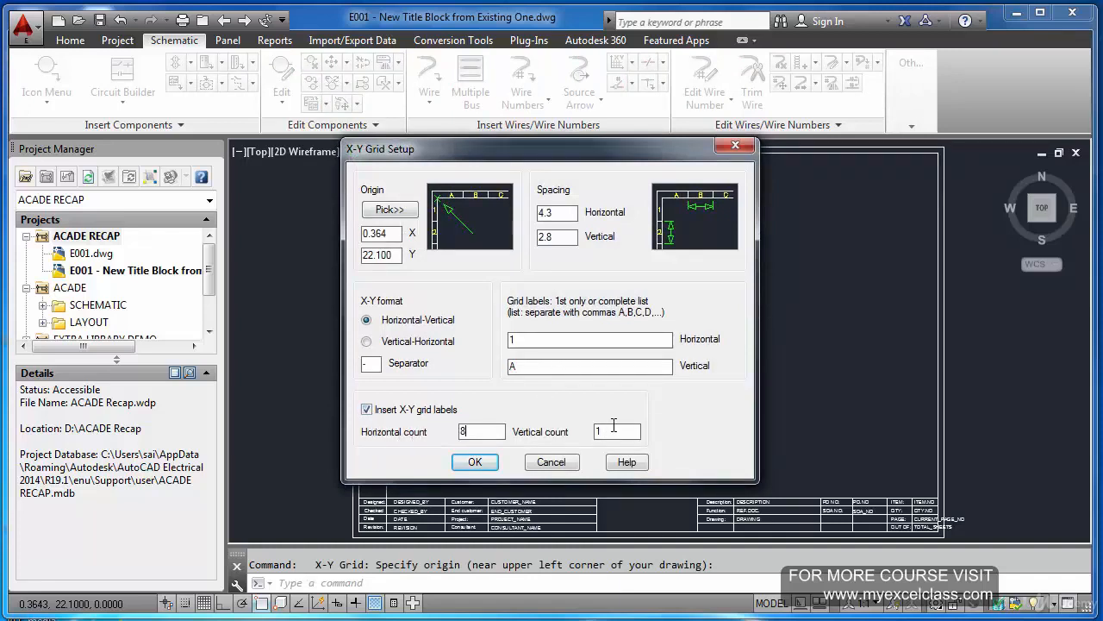
{"action": "left_click_drag", "start_coordinate": [611, 425], "coordinate": [521, 437]}
{"action": "left_click_drag", "start_coordinate": [584, 156], "coordinate": [569, 201]}
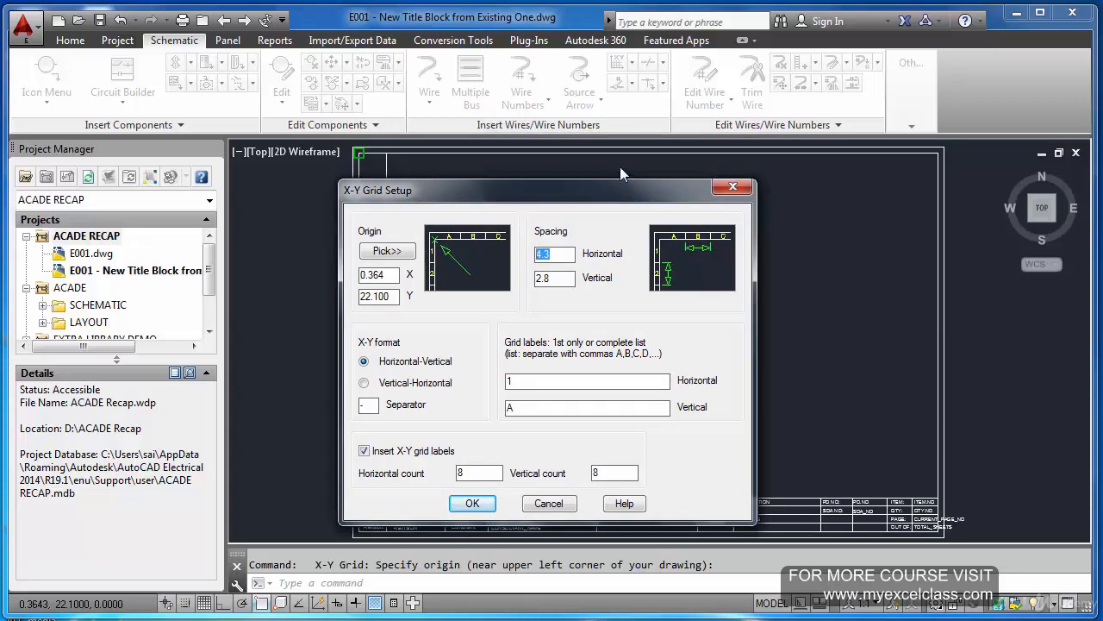
{"action": "left_click_drag", "start_coordinate": [620, 167], "coordinate": [616, 173]}
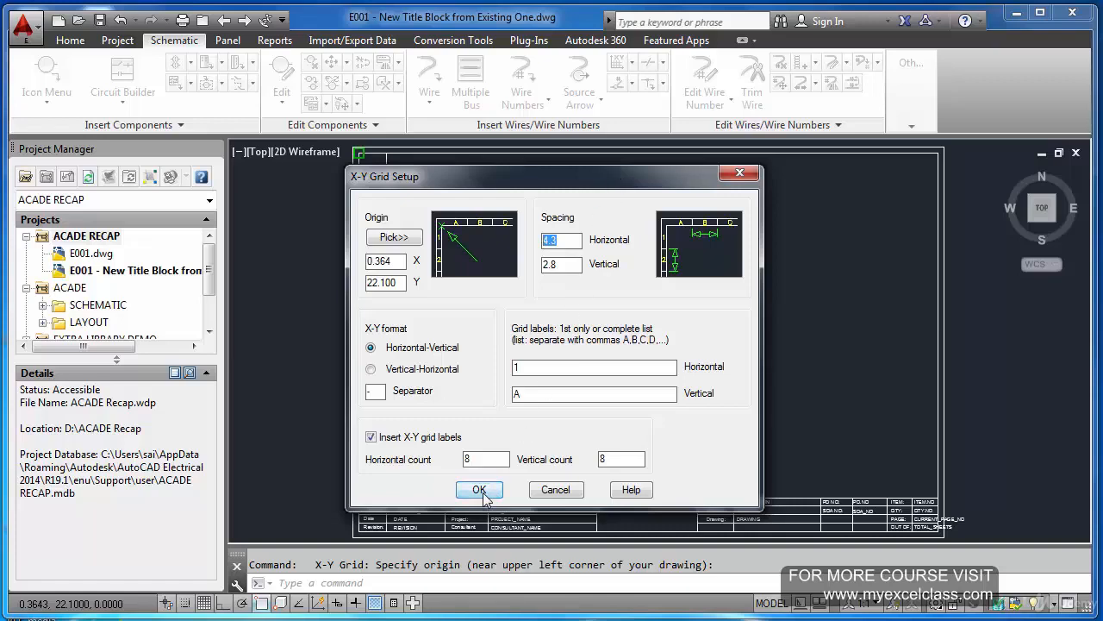
{"action": "left_click", "coordinate": [480, 491]}
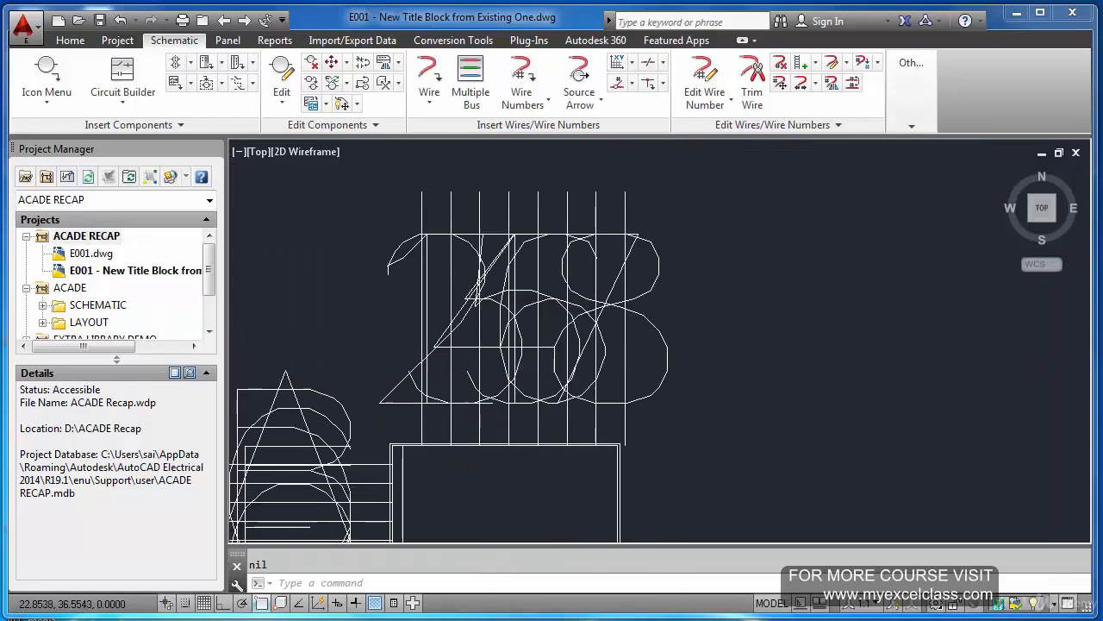
List the properties of the oversized grid label 8 above the title block to check its text height.
{"action": "scroll", "coordinate": [467, 432], "scroll_direction": "up", "scroll_amount": 4}
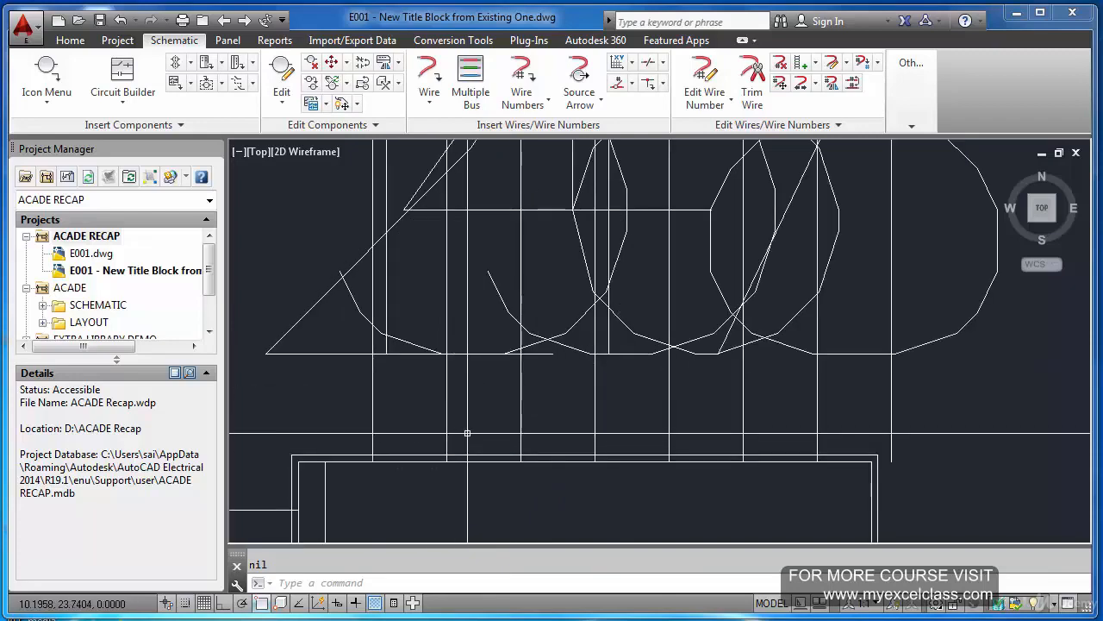
{"action": "scroll", "coordinate": [467, 433], "scroll_direction": "down", "scroll_amount": 5}
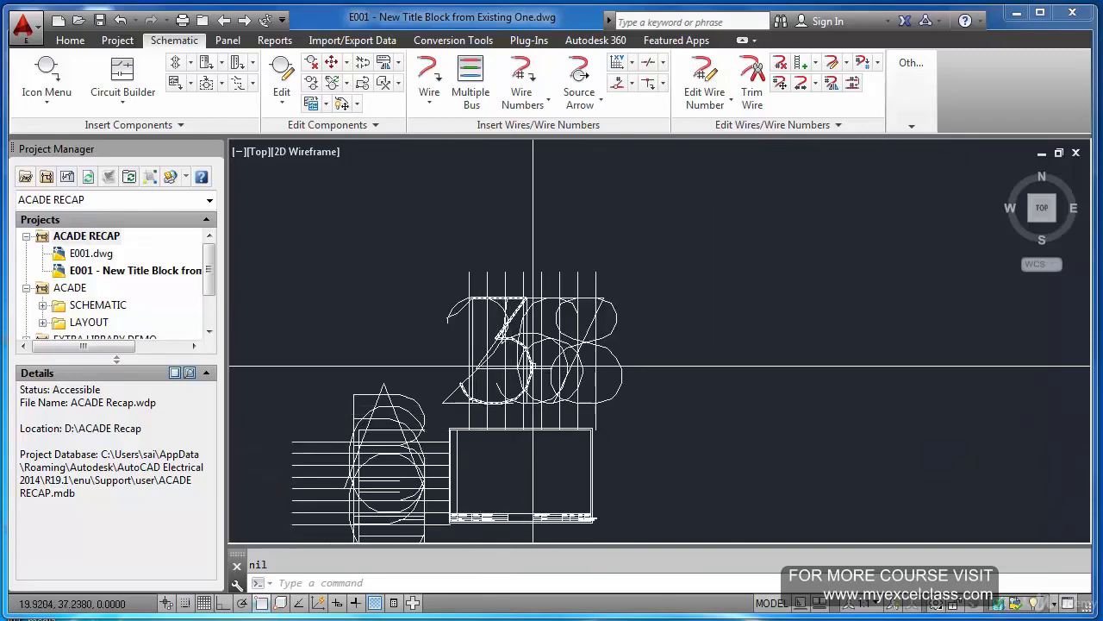
{"action": "scroll", "coordinate": [613, 371], "scroll_direction": "up", "scroll_amount": 4}
{"action": "type", "text": "LI"}
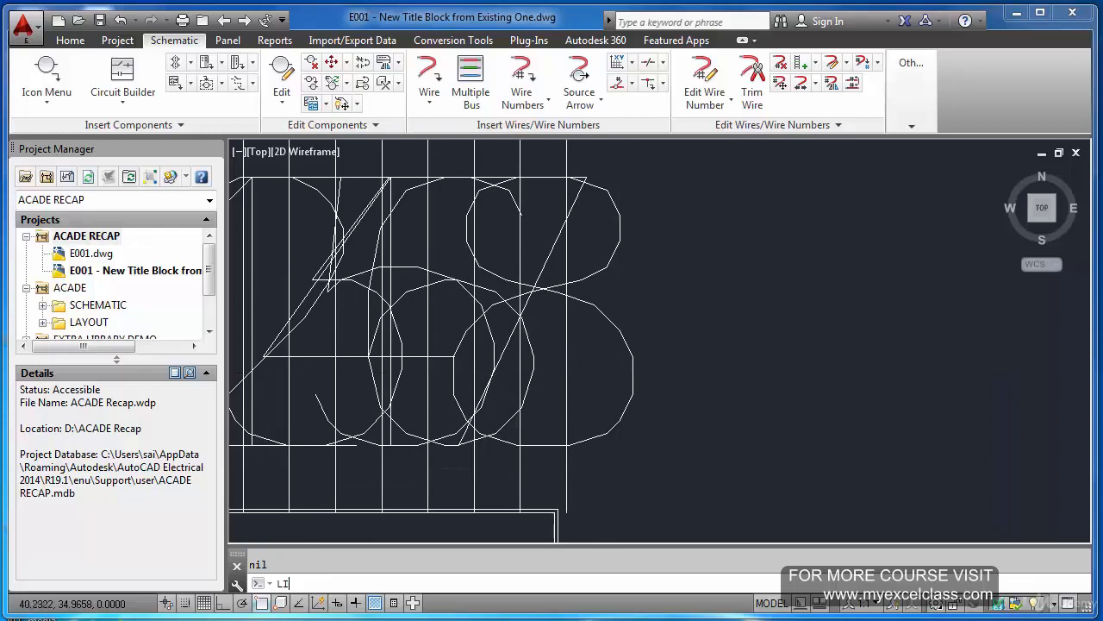
{"action": "key", "text": "Return"}
{"action": "left_click", "coordinate": [614, 371]}
{"action": "key", "text": "Return"}
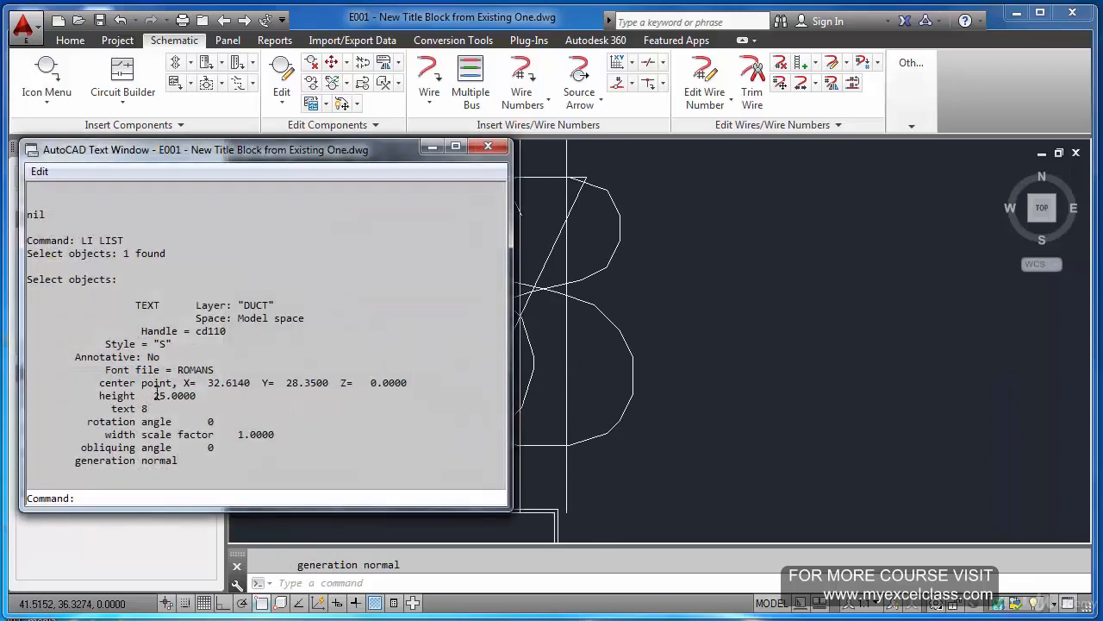
{"action": "left_click_drag", "start_coordinate": [217, 398], "coordinate": [226, 399]}
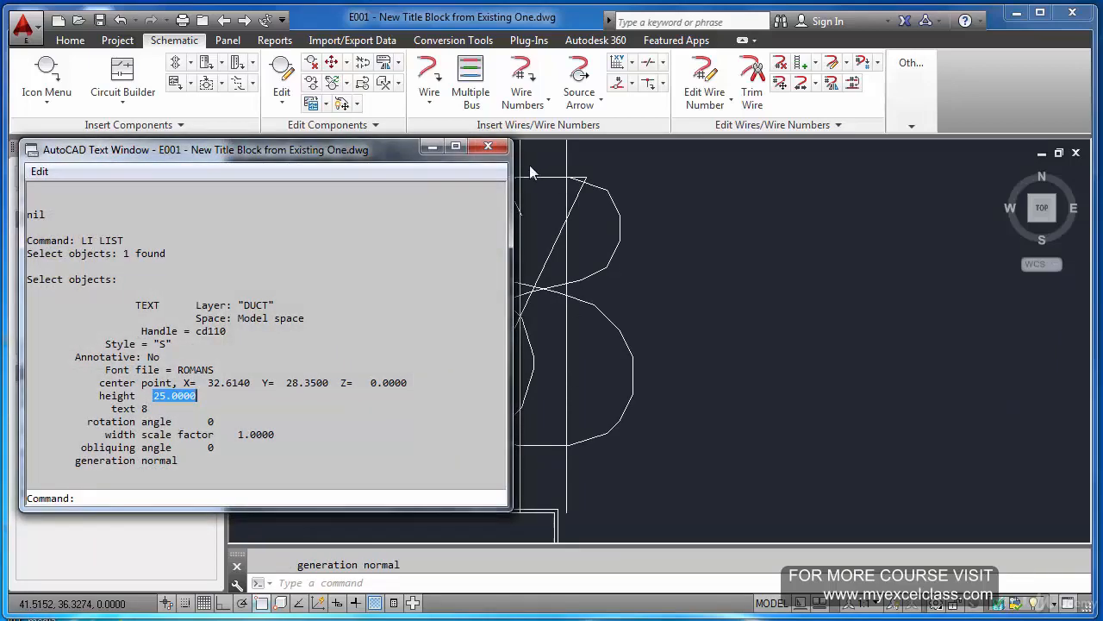
{"action": "left_click", "coordinate": [487, 146]}
Erase the oversized horizontal number labels and their tick lines above the title block.
{"action": "scroll", "coordinate": [626, 215], "scroll_direction": "down", "scroll_amount": 7}
{"action": "key", "text": "Escape"}
{"action": "type", "text": "e"}
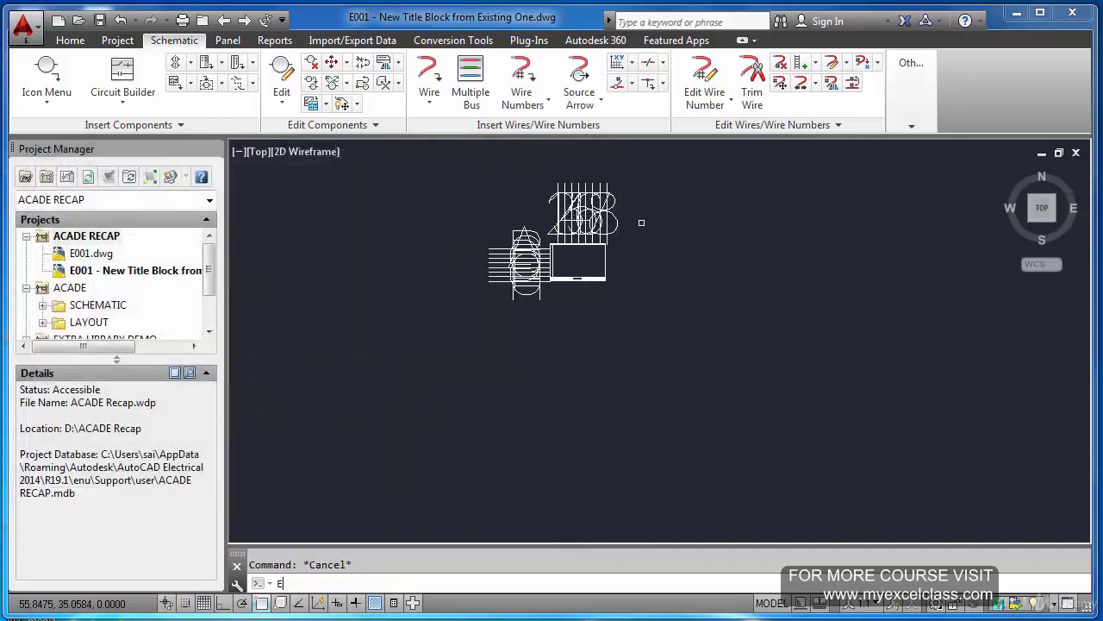
{"action": "left_click", "coordinate": [640, 222]}
{"action": "left_click", "coordinate": [534, 185]}
{"action": "key", "text": "space"}
Erase the oversized vertical letter labels and their tick lines beside the title block.
{"action": "type", "text": "e"}
{"action": "left_click", "coordinate": [542, 202]}
{"action": "left_click", "coordinate": [483, 376]}
{"action": "key", "text": "space"}
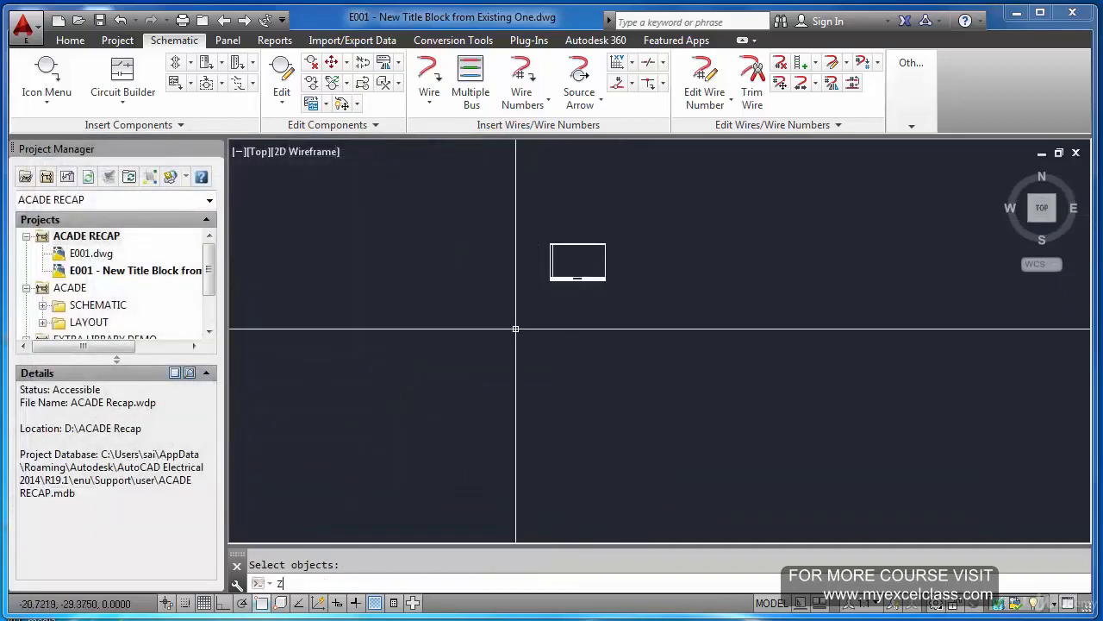
{"action": "key", "text": "Escape"}
{"action": "type", "text": "z"}
{"action": "key", "text": "space"}
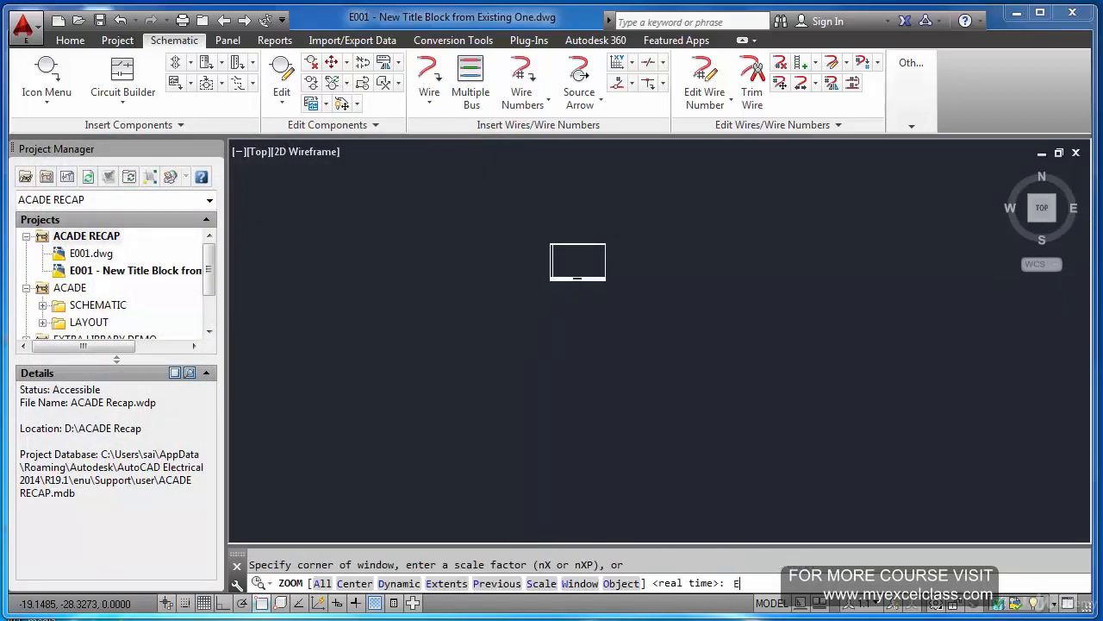
{"action": "type", "text": "e"}
{"action": "key", "text": "space"}
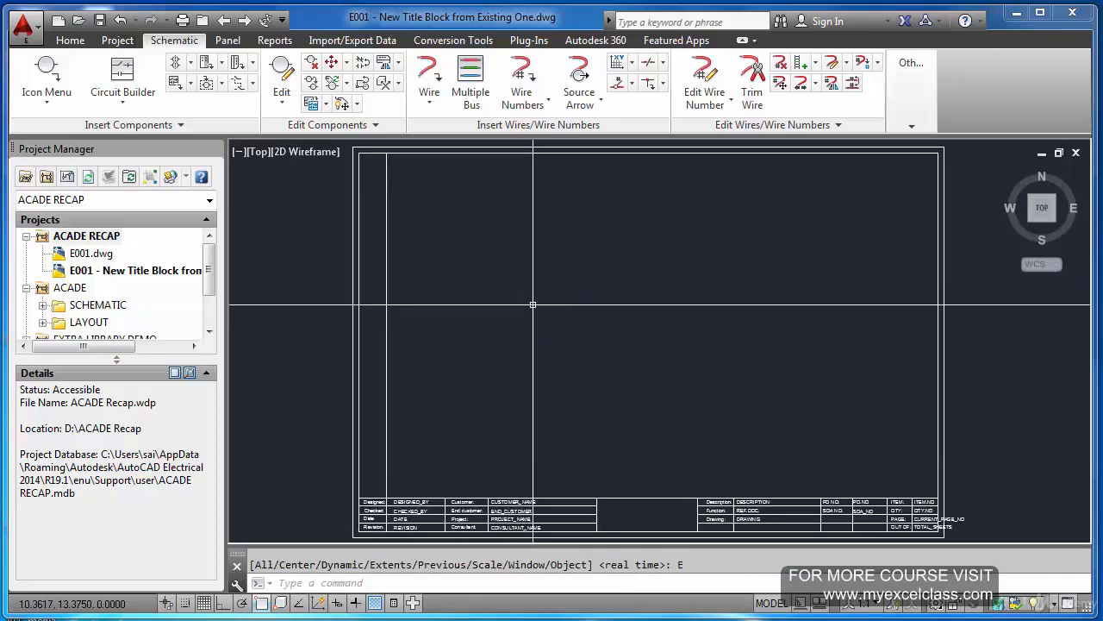
Place single-line text "DDSD" inside the title block frame with a height of 0.2 and a rotation of 0.
{"action": "key", "text": "Escape"}
{"action": "type", "text": "text"}
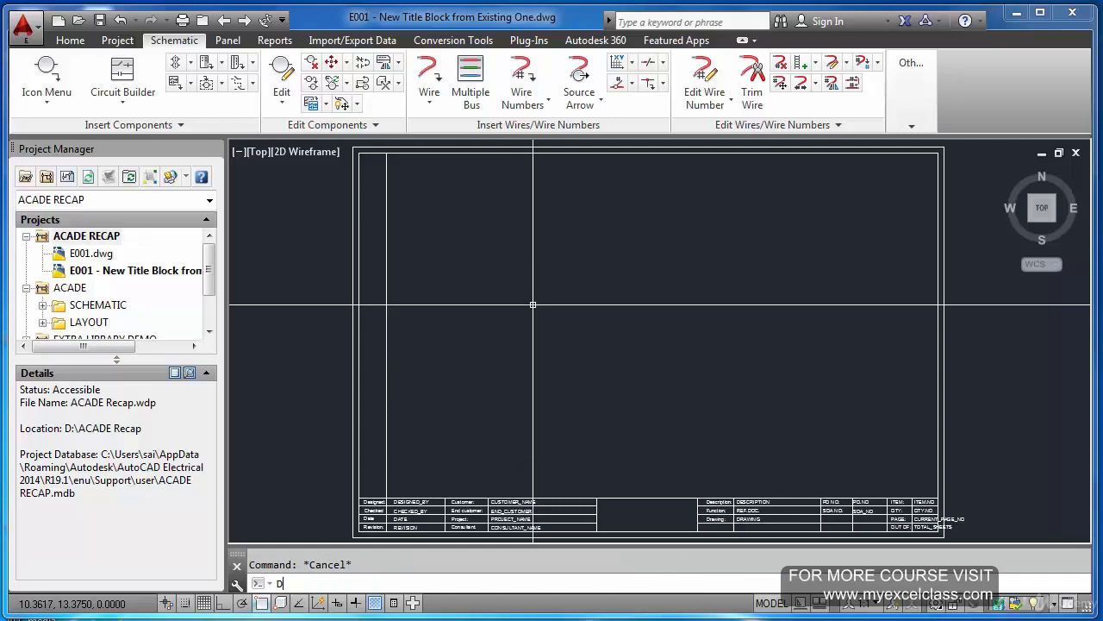
{"action": "key", "text": "space"}
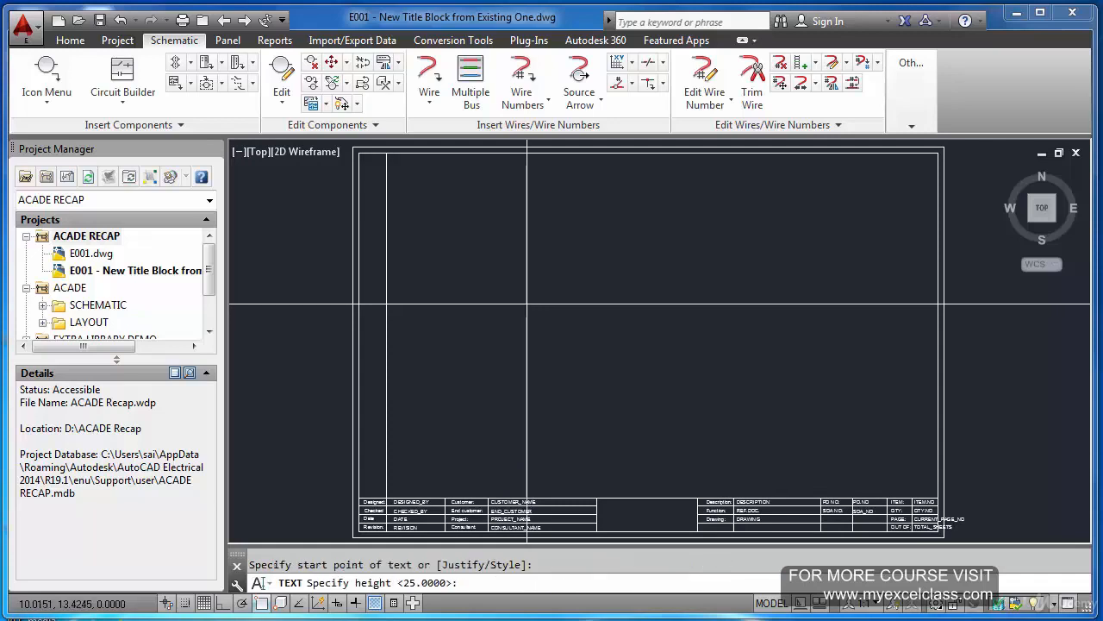
{"action": "left_click", "coordinate": [527, 304]}
{"action": "type", "text": "0.2"}
{"action": "key", "text": "Return"}
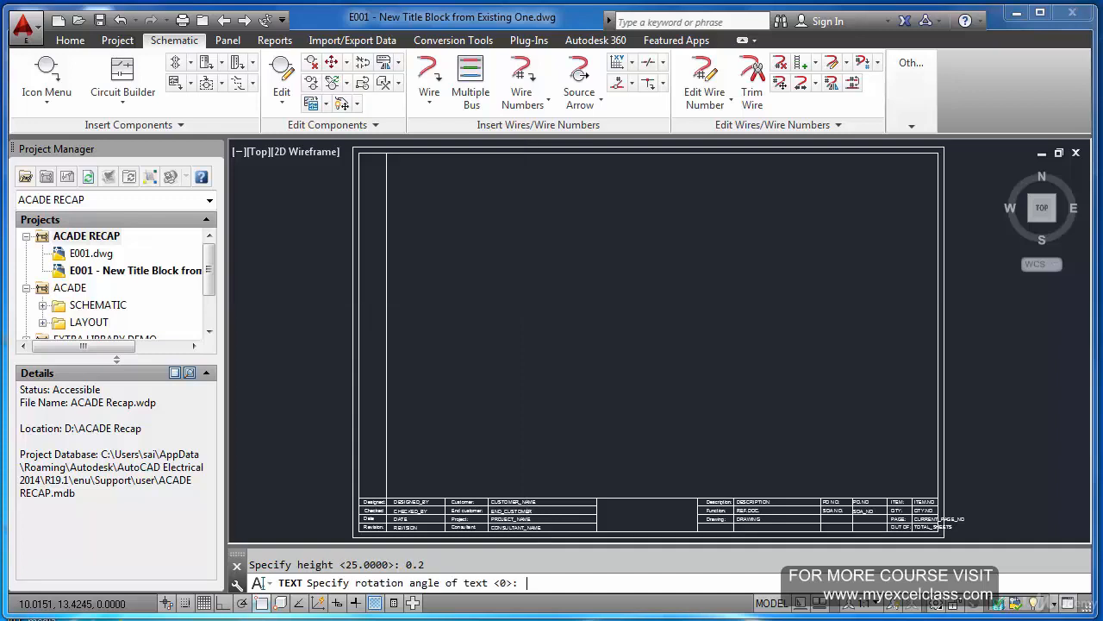
{"action": "key", "text": "Return"}
{"action": "type", "text": "DDSD"}
{"action": "key", "text": "Return"}
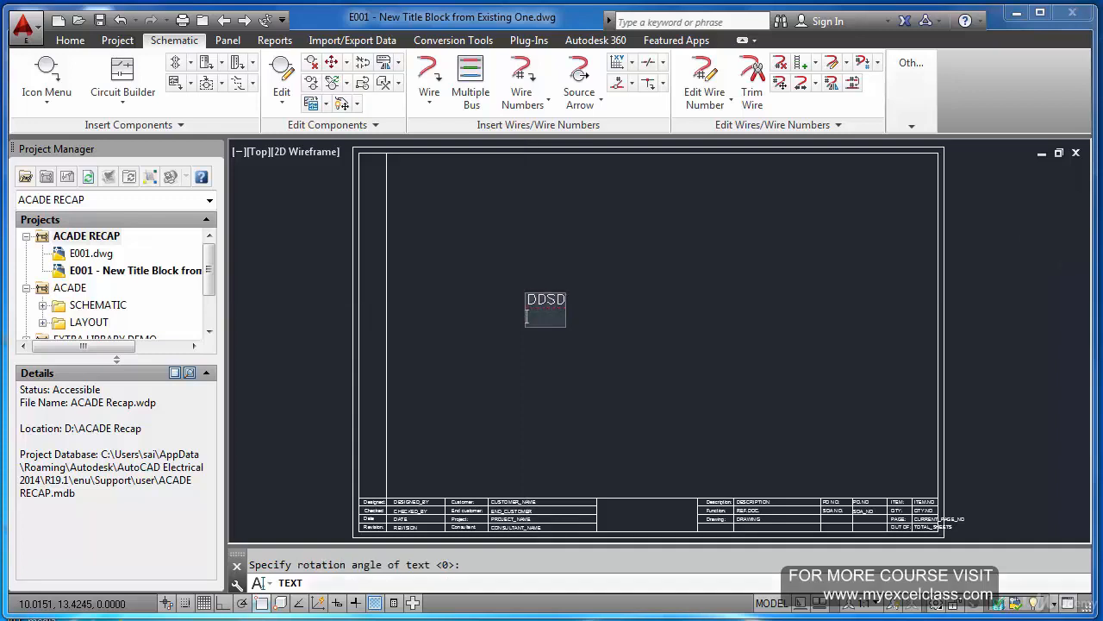
{"action": "key", "text": "Return"}
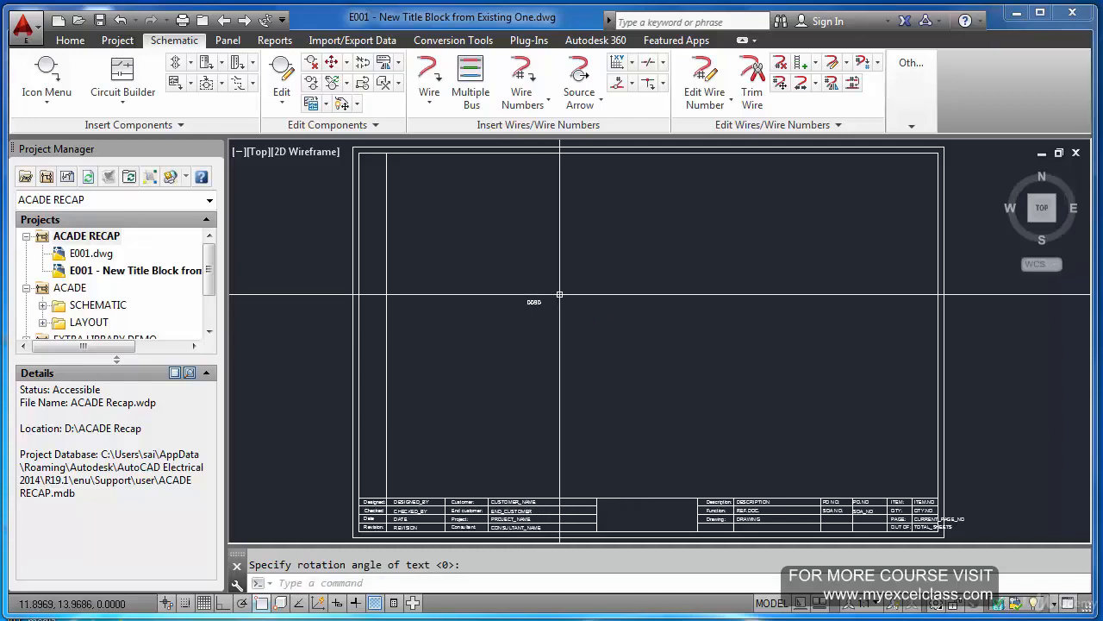
Erase the "DDSD" text from the middle of the title block.
{"action": "type", "text": "e"}
{"action": "key", "text": "Return"}
{"action": "left_click", "coordinate": [559, 295]}
{"action": "left_click", "coordinate": [493, 322]}
{"action": "key", "text": "Return"}
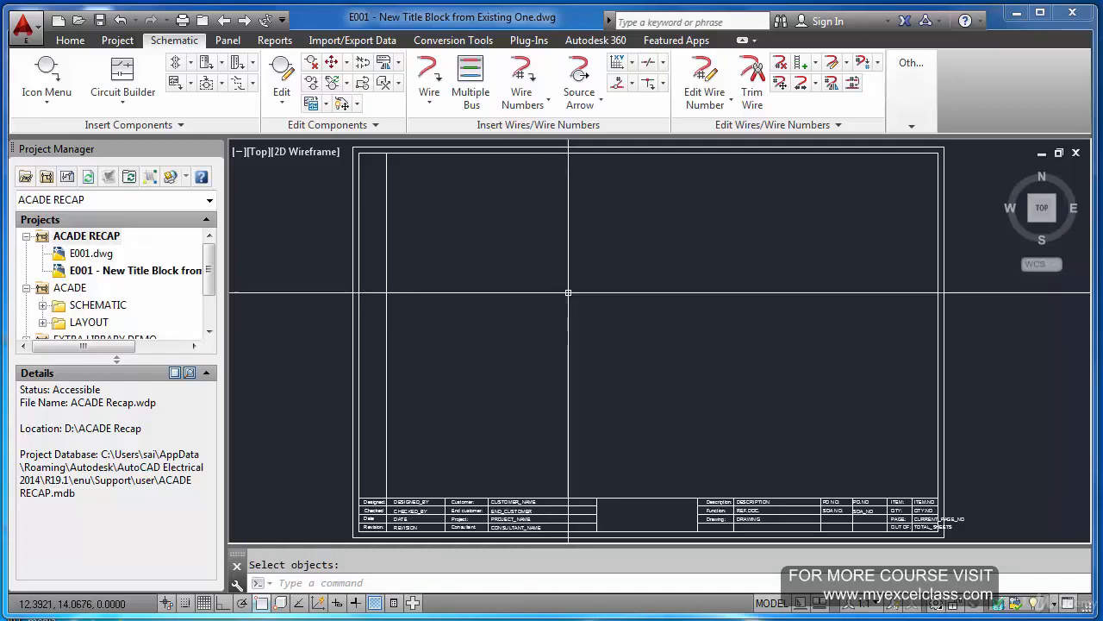
Pick the inner frame's upper-left corner as X-Y grid origin and insert grid labels with 8 horizontal and 8 vertical counts.
{"action": "left_click", "coordinate": [617, 62]}
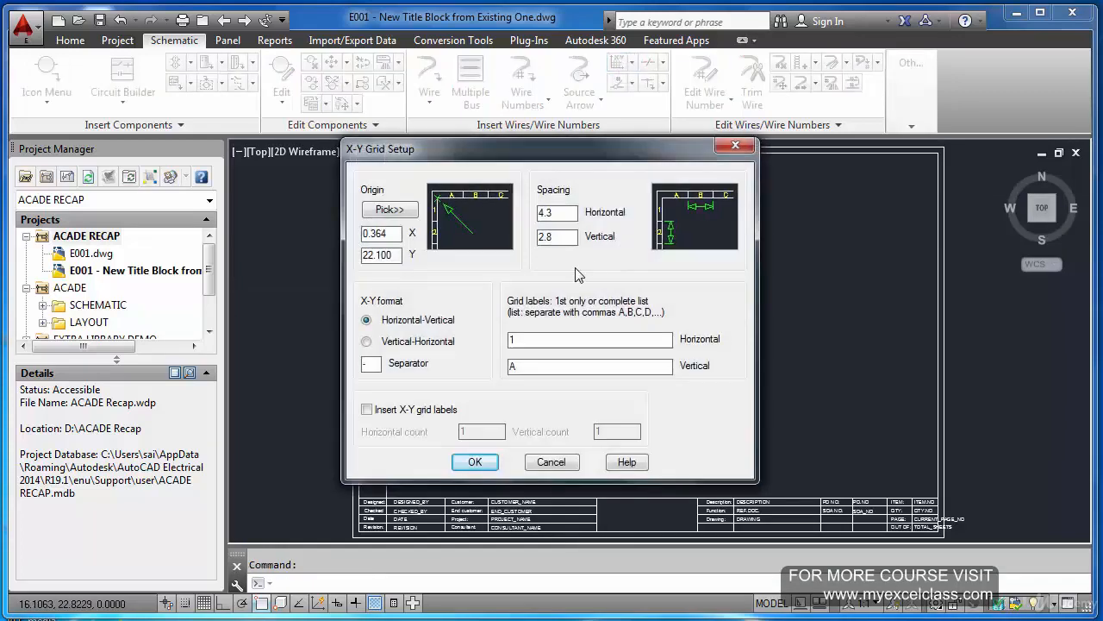
{"action": "left_click", "coordinate": [390, 210]}
{"action": "left_click", "coordinate": [360, 161]}
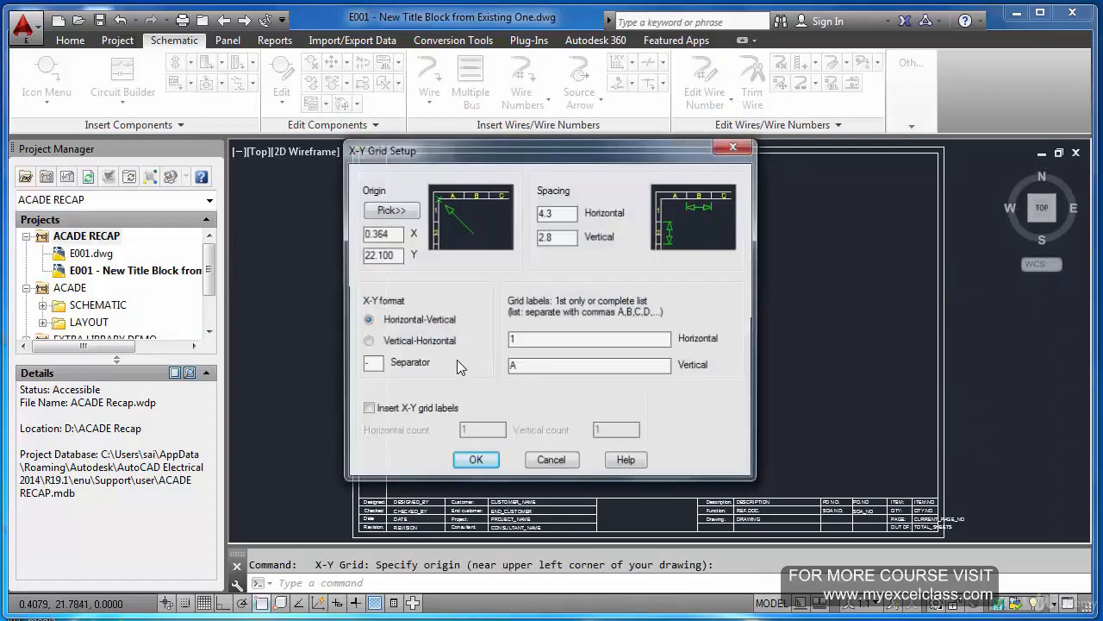
{"action": "left_click", "coordinate": [367, 408]}
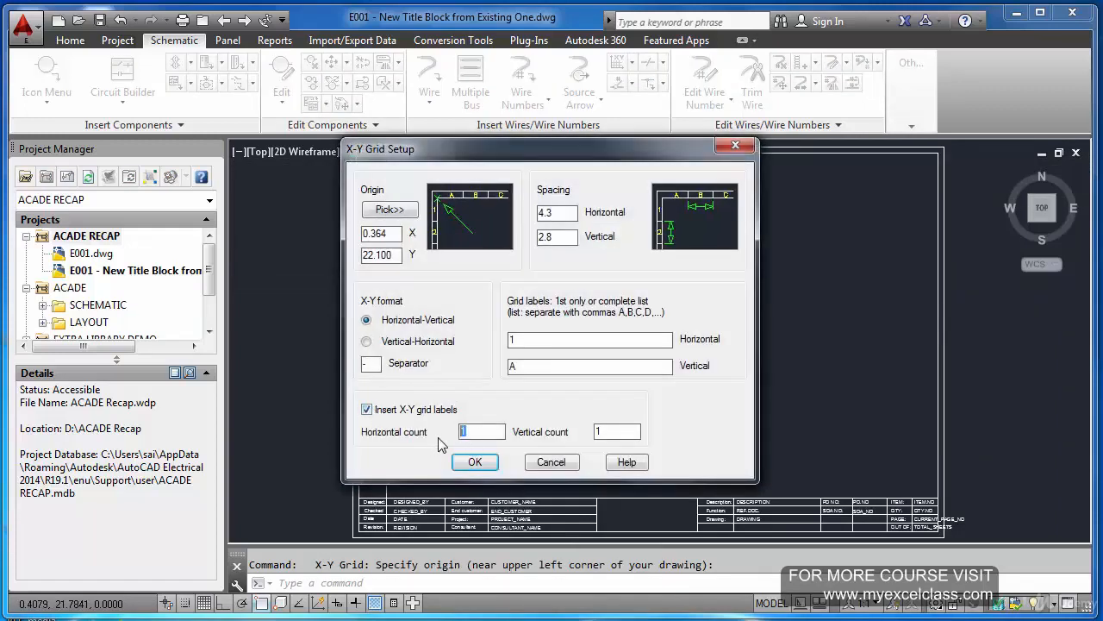
{"action": "type", "text": "8"}
{"action": "double_click", "coordinate": [603, 432]}
{"action": "type", "text": "8"}
{"action": "left_click", "coordinate": [475, 462]}
{"action": "scroll", "coordinate": [861, 159], "scroll_direction": "up", "scroll_amount": 5}
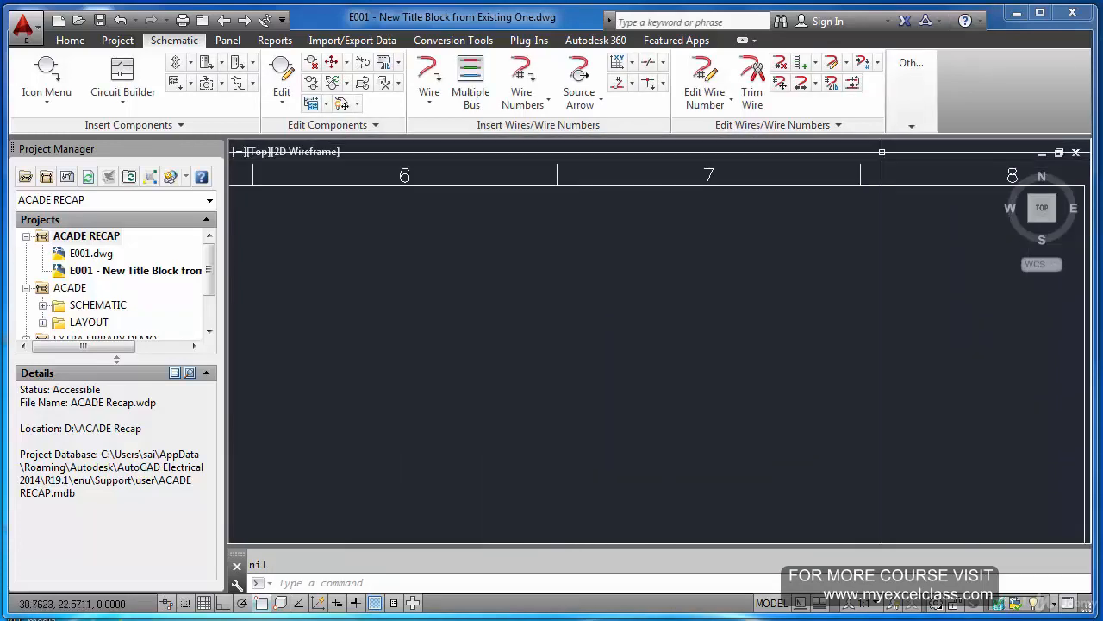
Erase the stray grid tick outside the frame's upper-right corner, beyond column 8.
{"action": "scroll", "coordinate": [896, 194], "scroll_direction": "down", "scroll_amount": 6}
{"action": "type", "text": "E"}
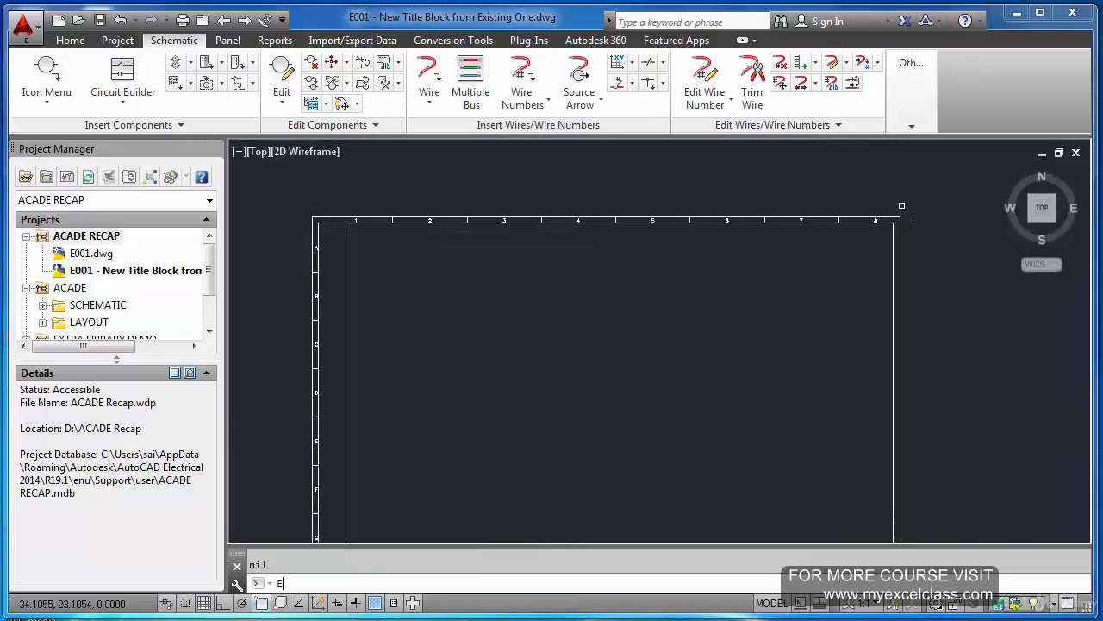
{"action": "key", "text": "Return"}
{"action": "left_click", "coordinate": [901, 205]}
{"action": "left_click", "coordinate": [943, 254]}
{"action": "key", "text": "Return"}
{"action": "scroll", "coordinate": [703, 241], "scroll_direction": "down", "scroll_amount": 6}
Erase the stray grid tick below the frame's lower-left corner, under row H.
{"action": "scroll", "coordinate": [617, 319], "scroll_direction": "up", "scroll_amount": 8}
{"action": "type", "text": "E"}
{"action": "key", "text": "Return"}
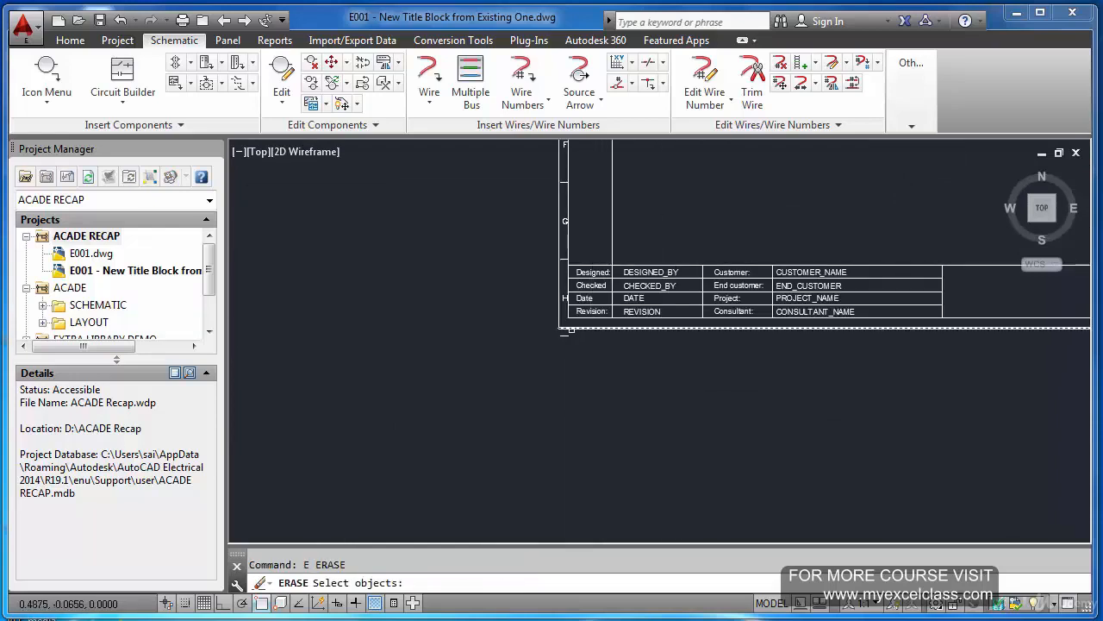
{"action": "left_click", "coordinate": [572, 333]}
{"action": "left_click", "coordinate": [520, 357]}
{"action": "key", "text": "Return"}
{"action": "type", "text": "ZE"}
{"action": "key", "text": "Return"}
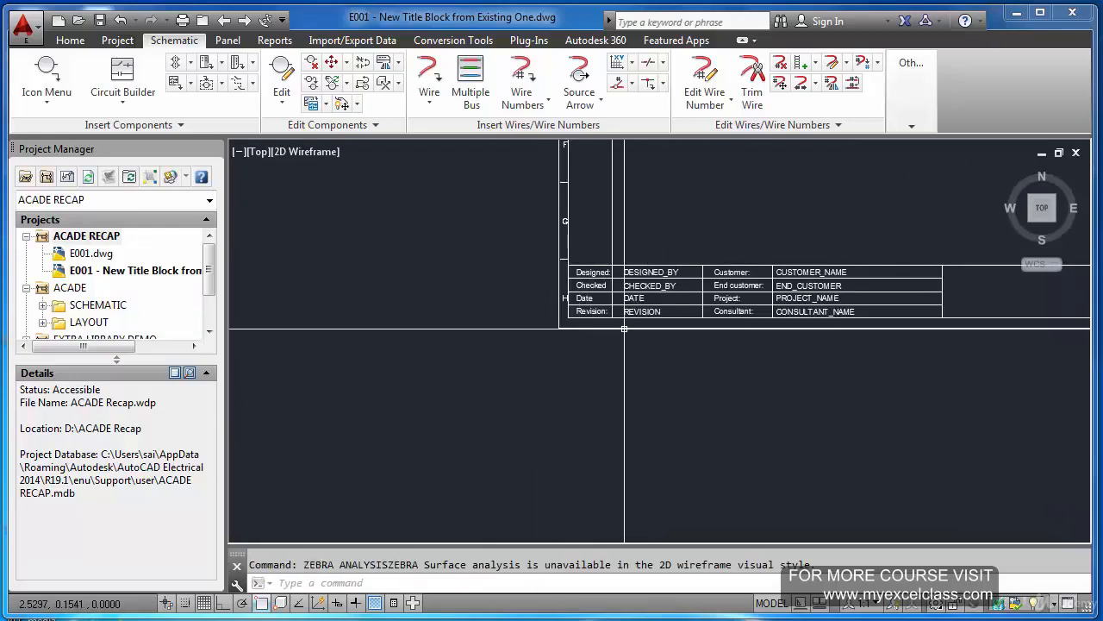
{"action": "key", "text": "Escape"}
{"action": "type", "text": "Z"}
{"action": "key", "text": "Return"}
{"action": "type", "text": "E"}
{"action": "key", "text": "Return"}
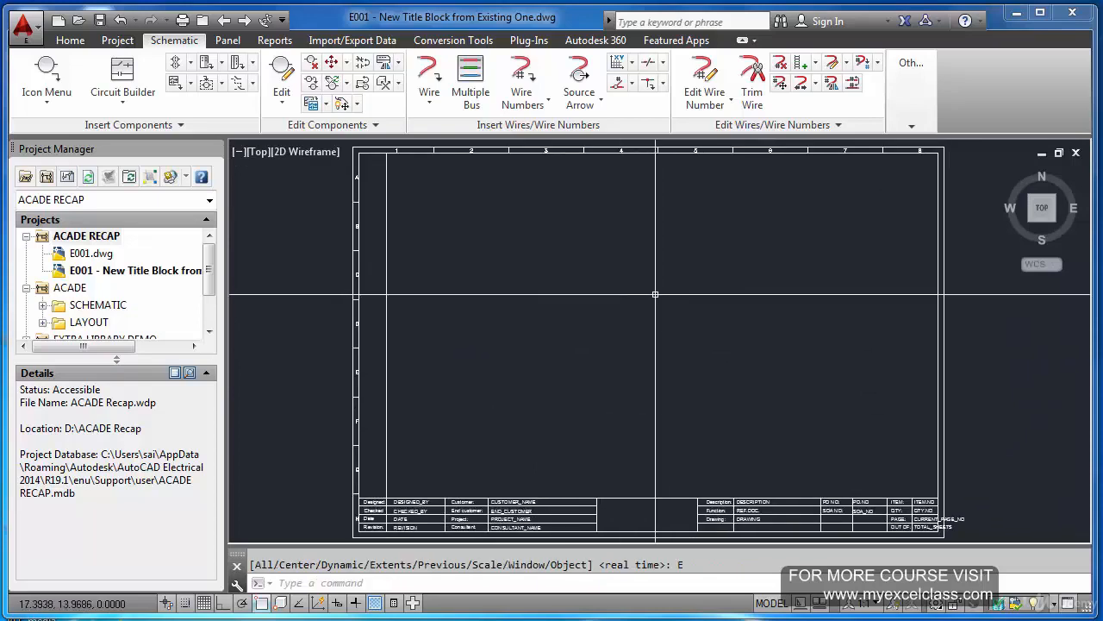
{"action": "scroll", "coordinate": [947, 145], "scroll_direction": "up", "scroll_amount": 6}
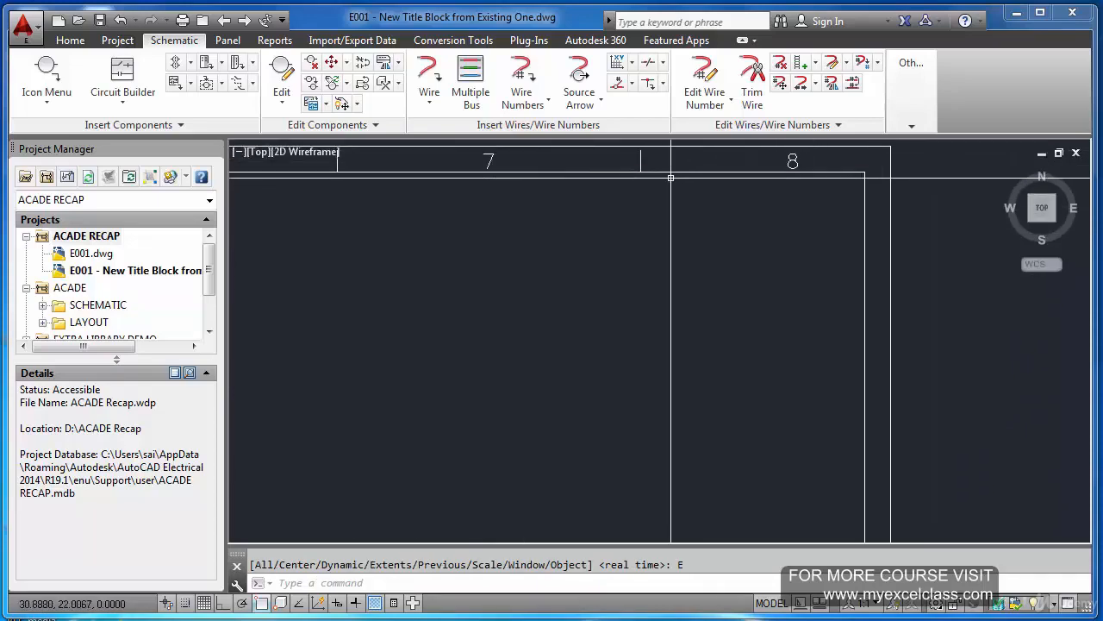
{"action": "type", "text": "D"}
{"action": "key", "text": "Return"}
{"action": "key", "text": "Escape"}
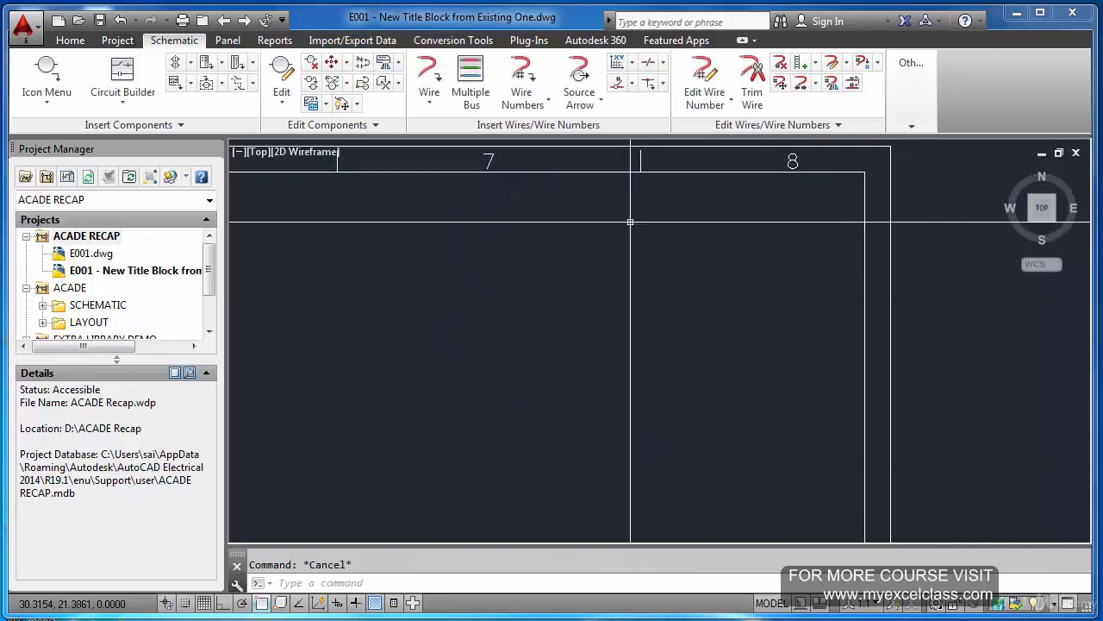
Measure the widths of grid columns 7, 8 and 5 along the inner frame's upper edge.
{"action": "type", "text": "DIST"}
{"action": "key", "text": "Return"}
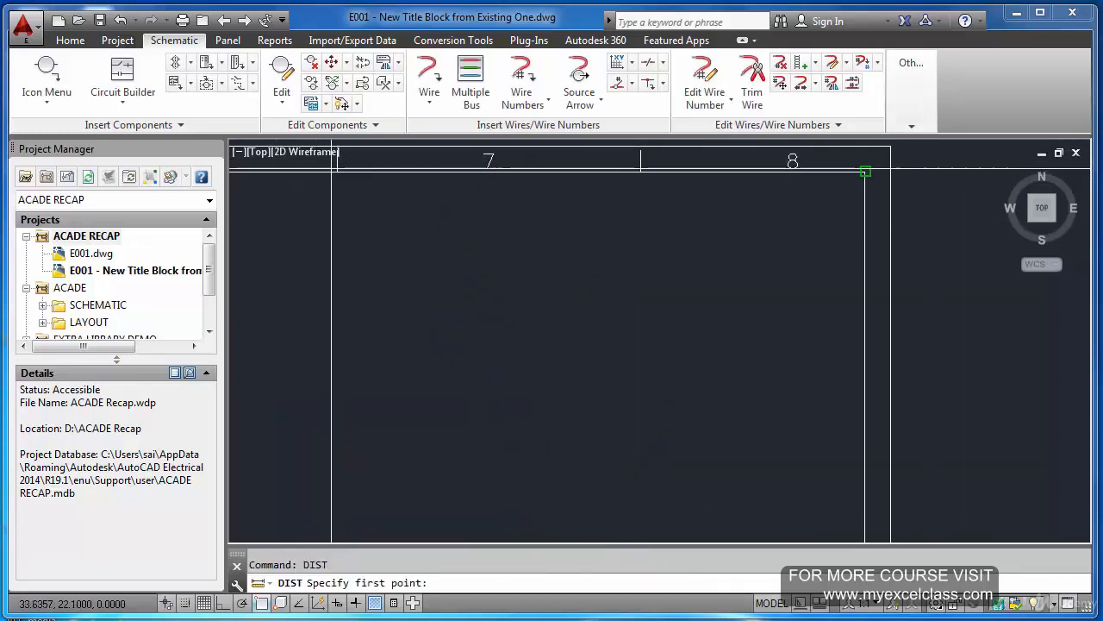
{"action": "left_click", "coordinate": [865, 172]}
{"action": "left_click", "coordinate": [642, 172]}
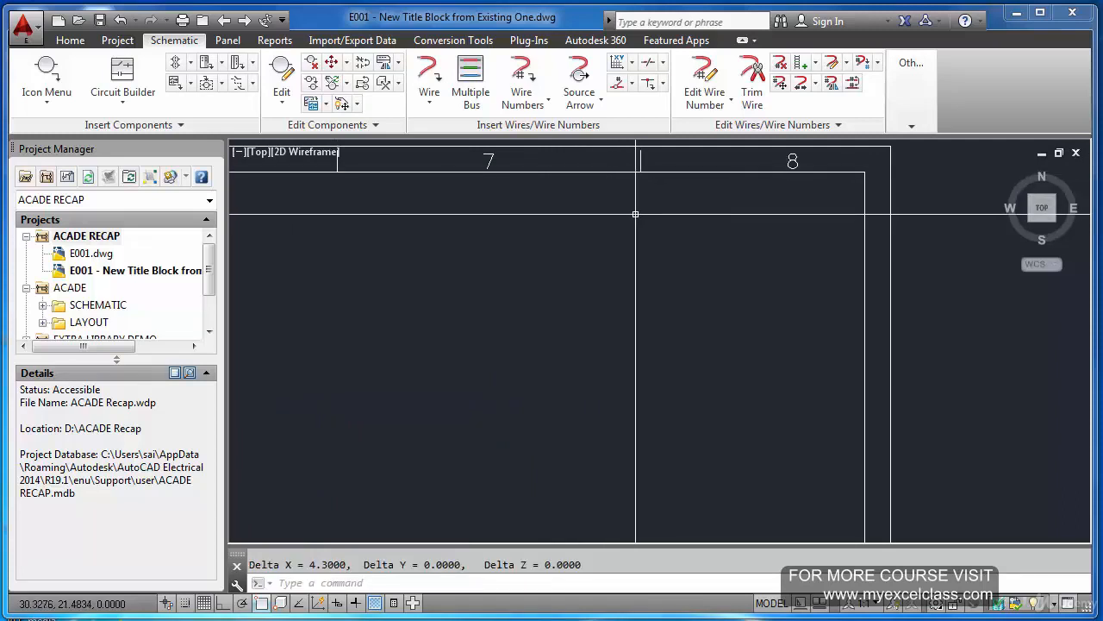
{"action": "key", "text": "Return"}
{"action": "left_click", "coordinate": [642, 174]}
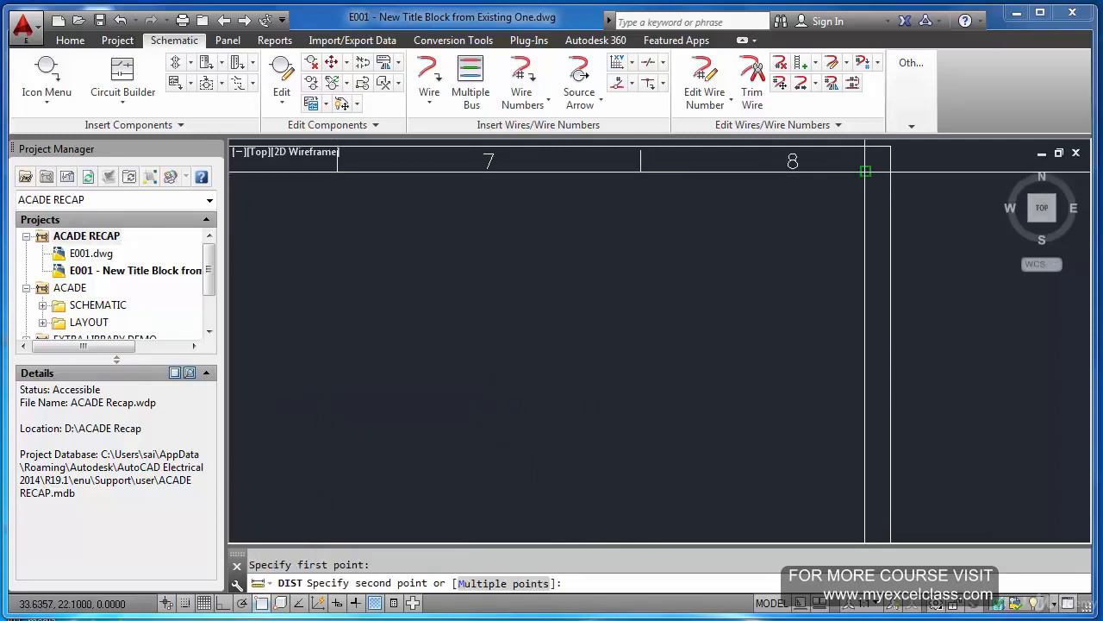
{"action": "left_click", "coordinate": [860, 174]}
{"action": "scroll", "coordinate": [844, 203], "scroll_direction": "down", "scroll_amount": 3}
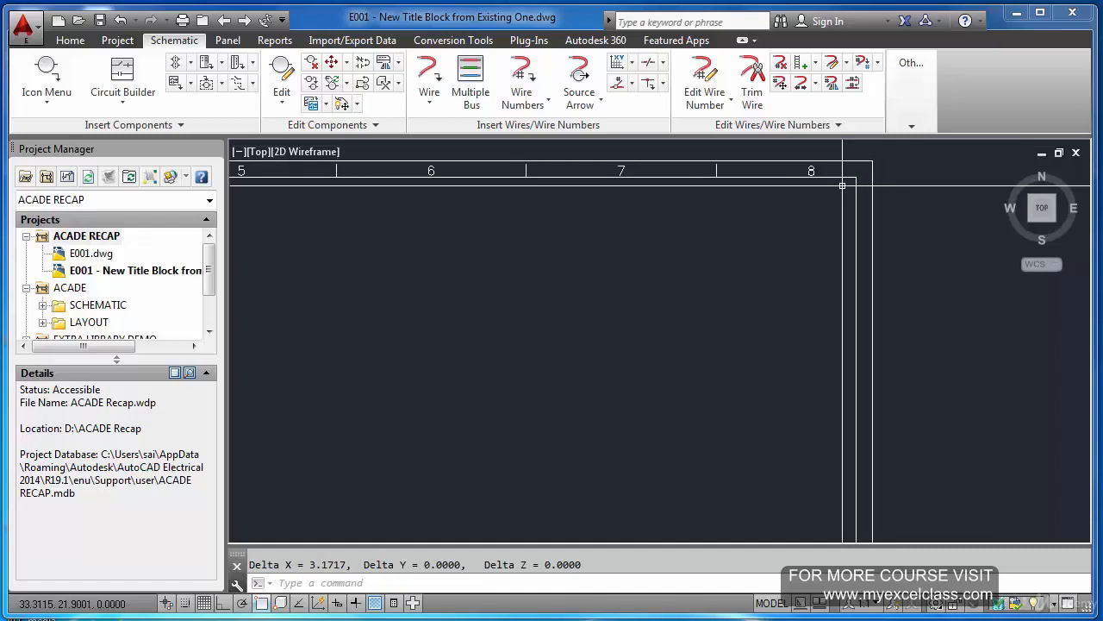
{"action": "key", "text": "Return"}
{"action": "left_click", "coordinate": [524, 180]}
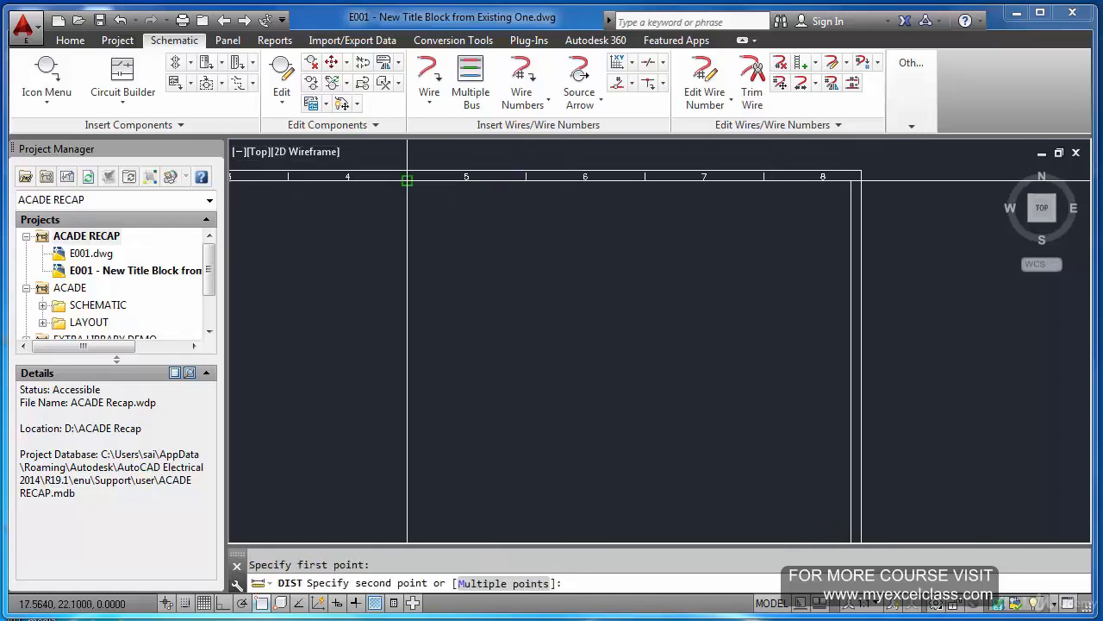
{"action": "left_click", "coordinate": [406, 177]}
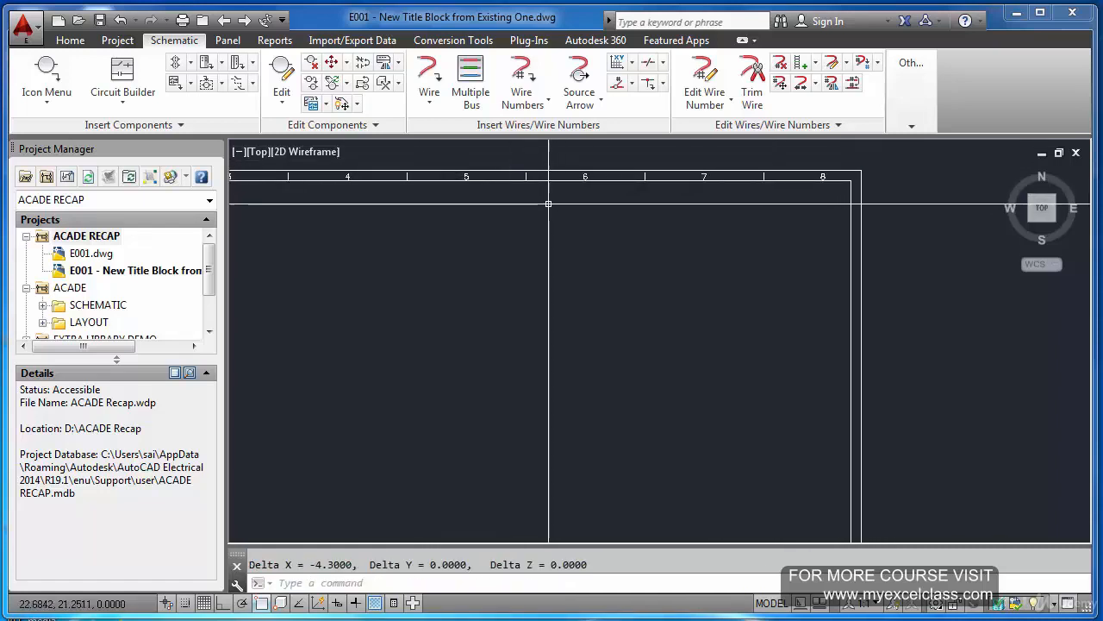
Review the spacing values in the X-Y Grid Setup and measure the height of grid row B.
{"action": "left_click", "coordinate": [621, 68]}
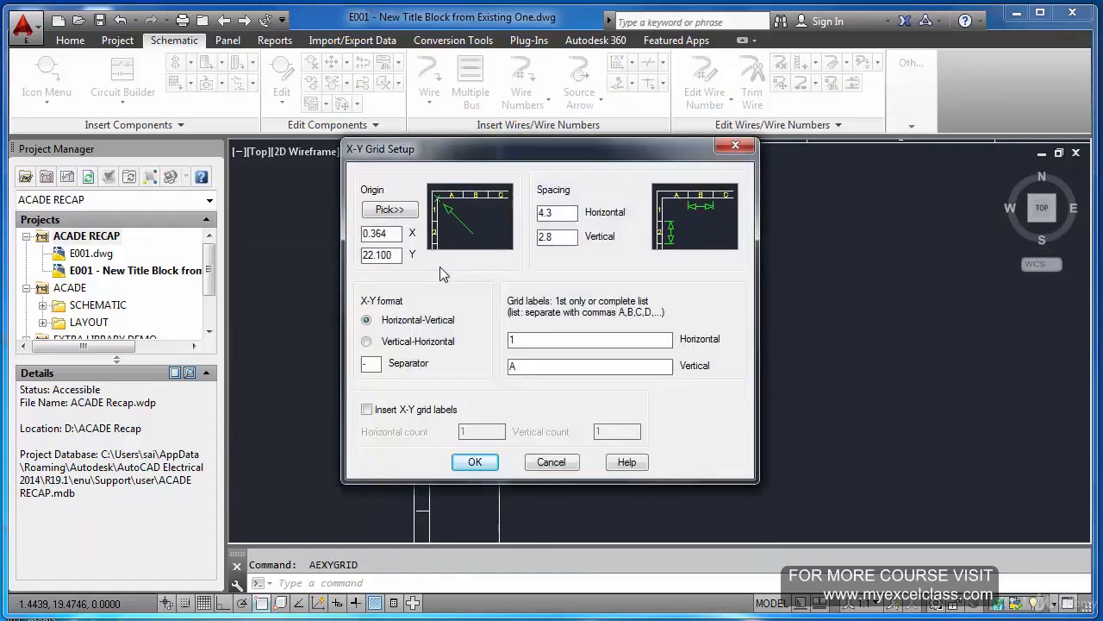
{"action": "key", "text": "Escape"}
{"action": "type", "text": "DIS"}
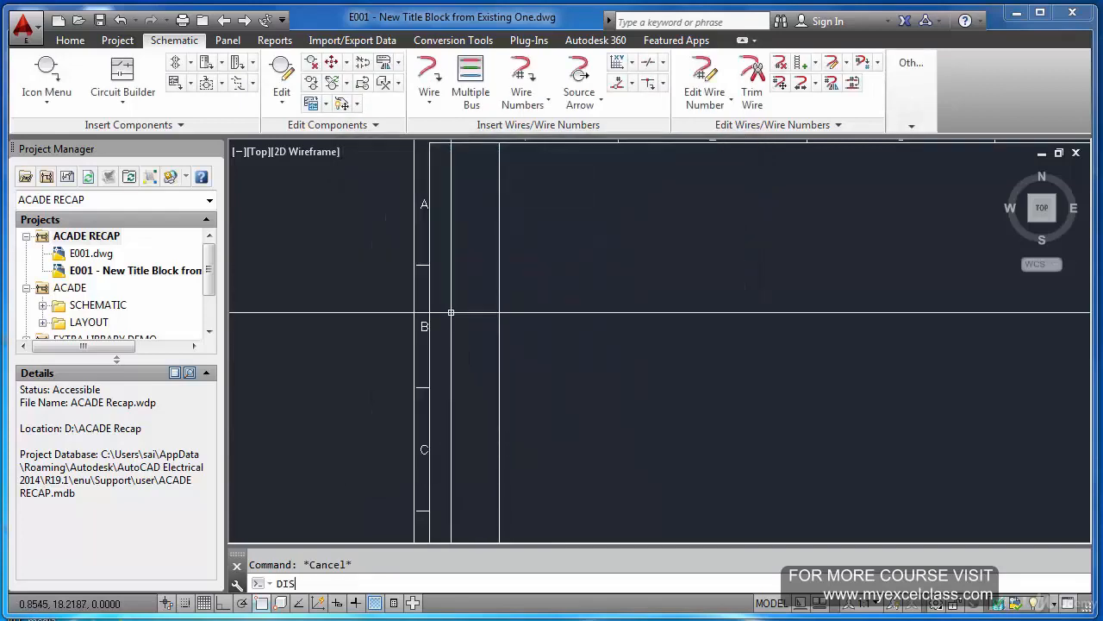
{"action": "type", "text": "T"}
{"action": "key", "text": "Return"}
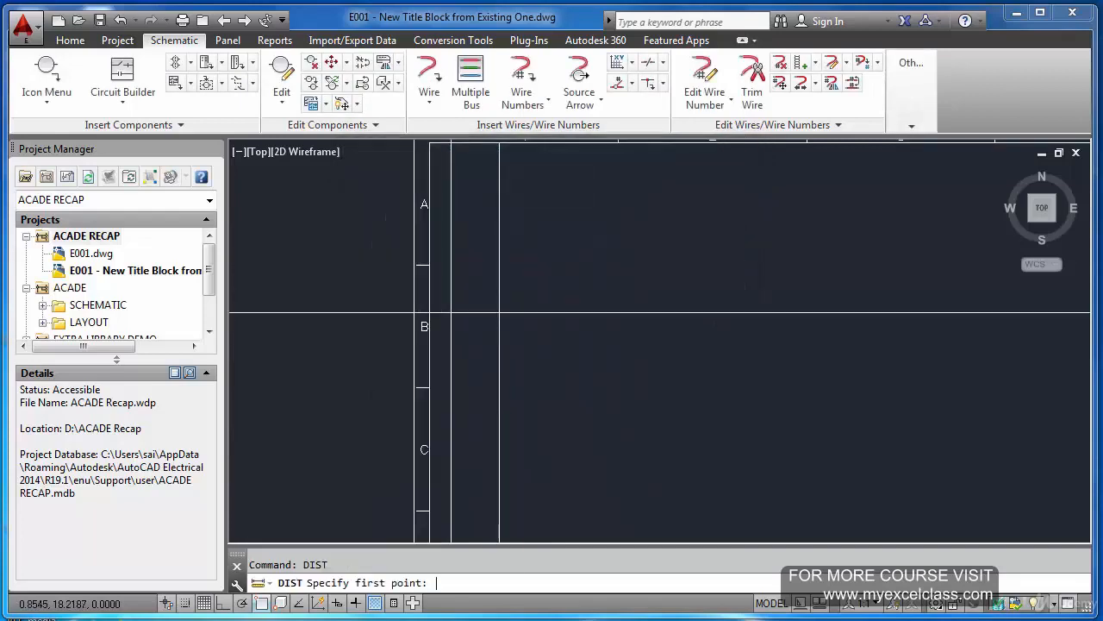
{"action": "left_click", "coordinate": [429, 265]}
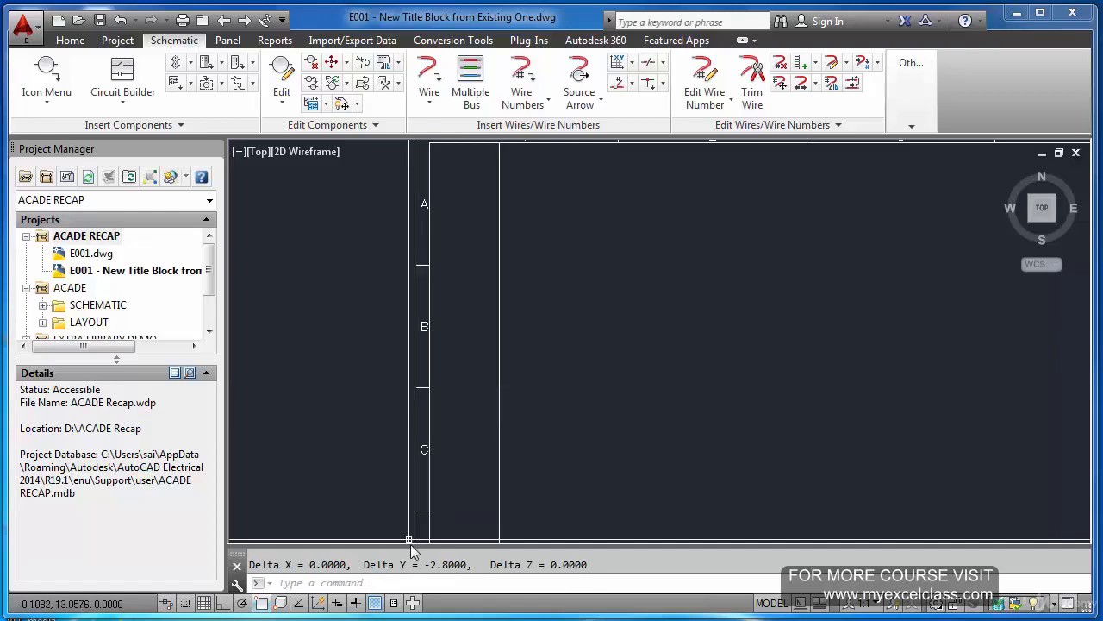
Draw two staggered horizontal wires in grid row B near column 2, the second below and offset from the first.
{"action": "key", "text": "Escape"}
{"action": "type", "text": "Z"}
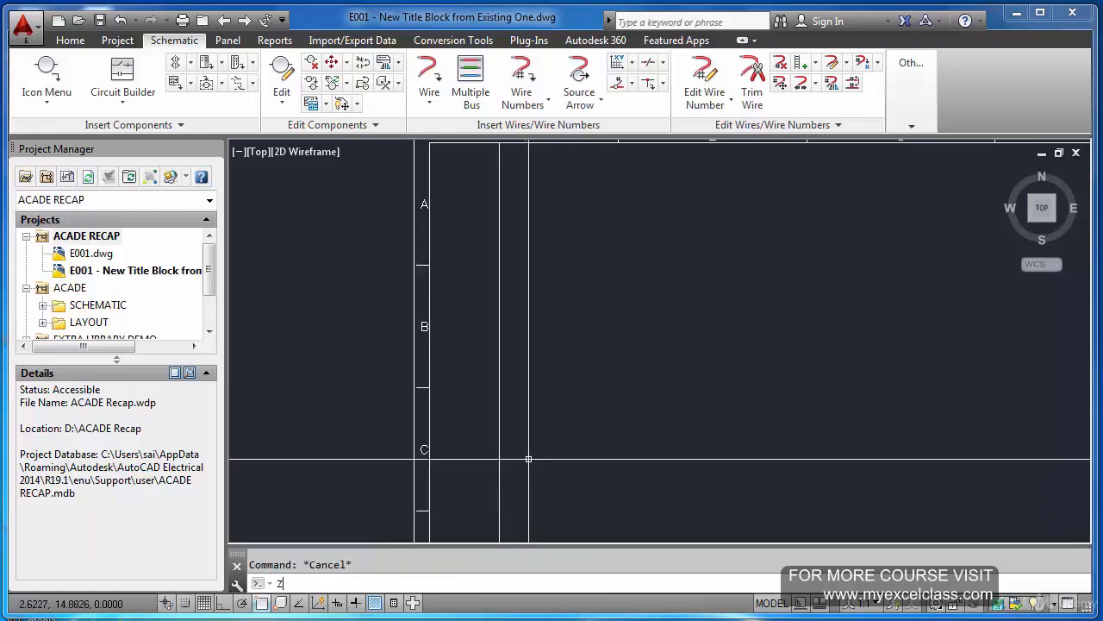
{"action": "type", "text": "E"}
{"action": "key", "text": "Return"}
{"action": "key", "text": "Escape"}
{"action": "scroll", "coordinate": [438, 170], "scroll_direction": "down", "scroll_amount": 6}
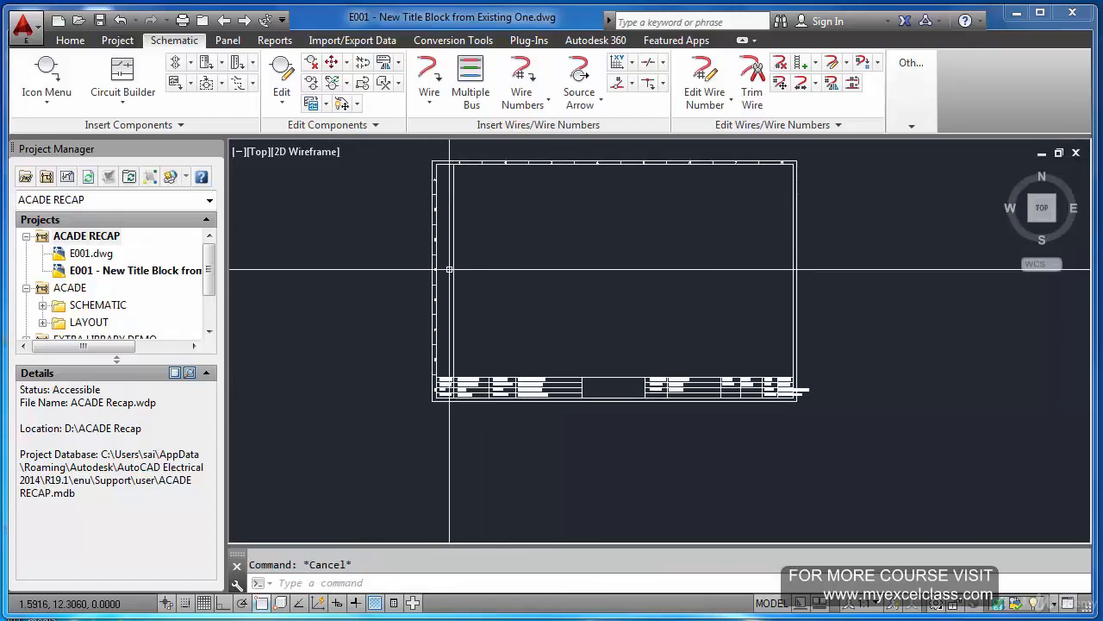
{"action": "left_click", "coordinate": [429, 78]}
{"action": "scroll", "coordinate": [469, 197], "scroll_direction": "up", "scroll_amount": 5}
{"action": "left_click", "coordinate": [469, 196]}
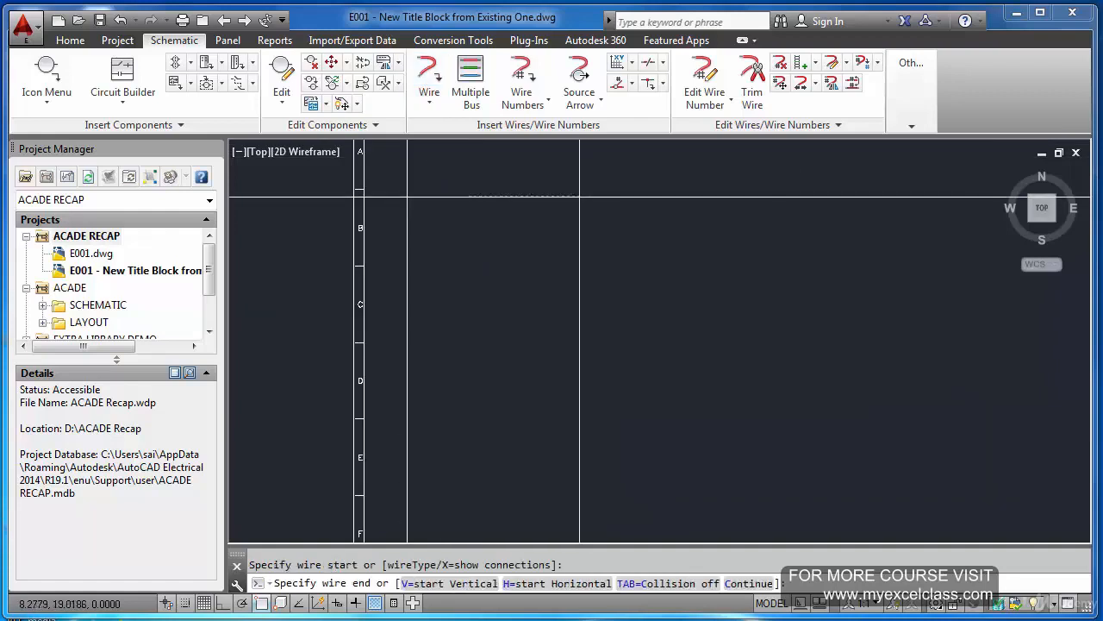
{"action": "left_click", "coordinate": [582, 196]}
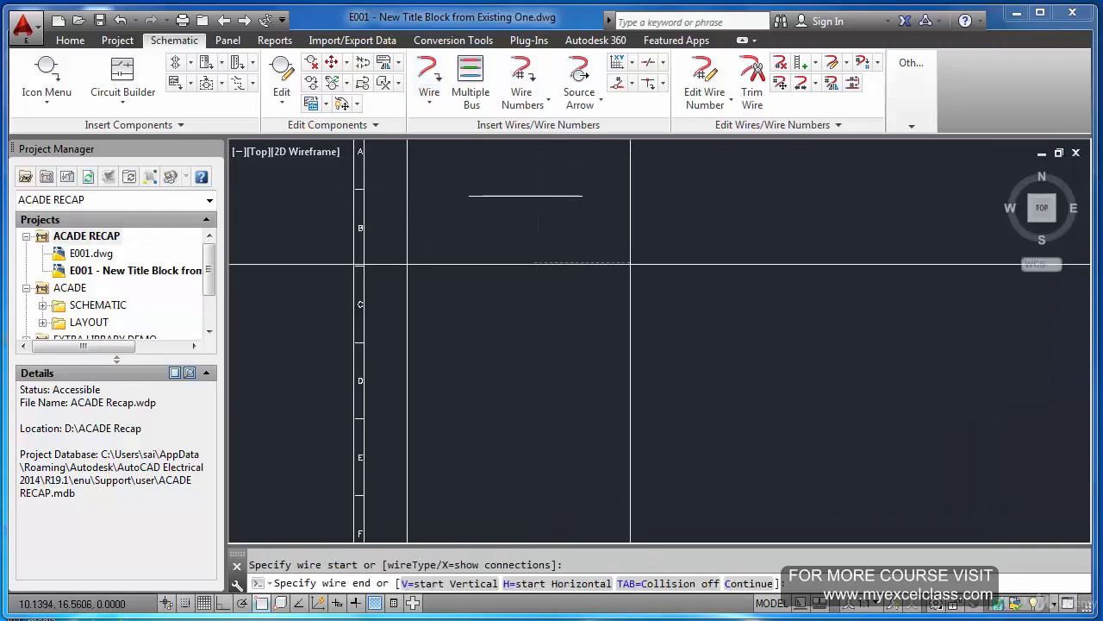
{"action": "key", "text": "Escape"}
Insert a source arrow with signal code 1 on the upper wire's right end and the matching destination arrow on the lower wire's left end.
{"action": "left_click", "coordinate": [579, 77]}
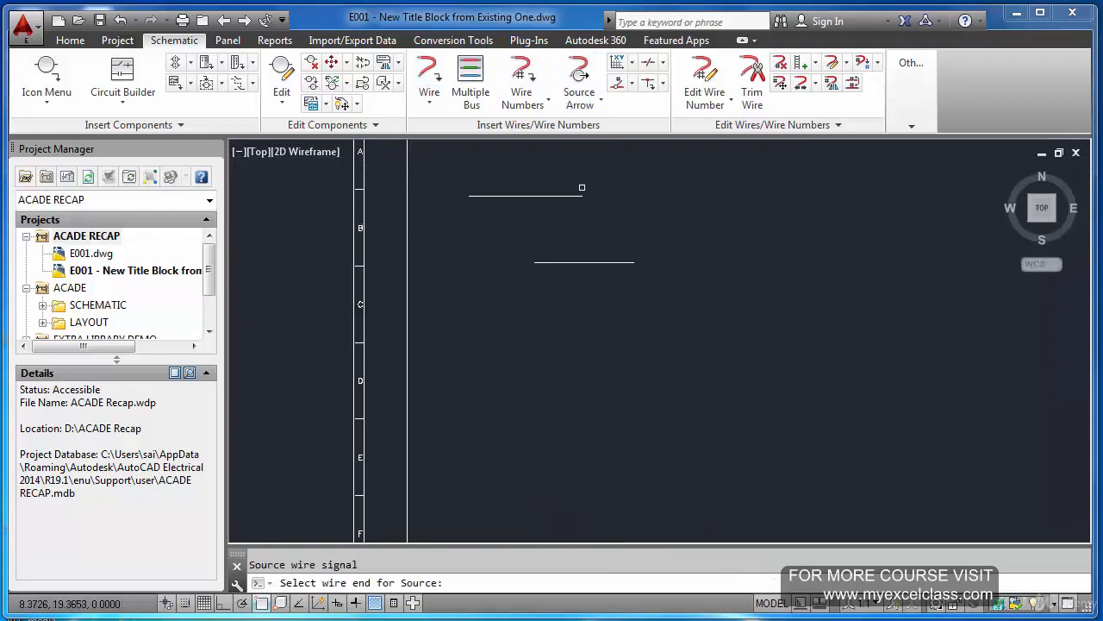
{"action": "left_click", "coordinate": [582, 196]}
{"action": "type", "text": "DSD"}
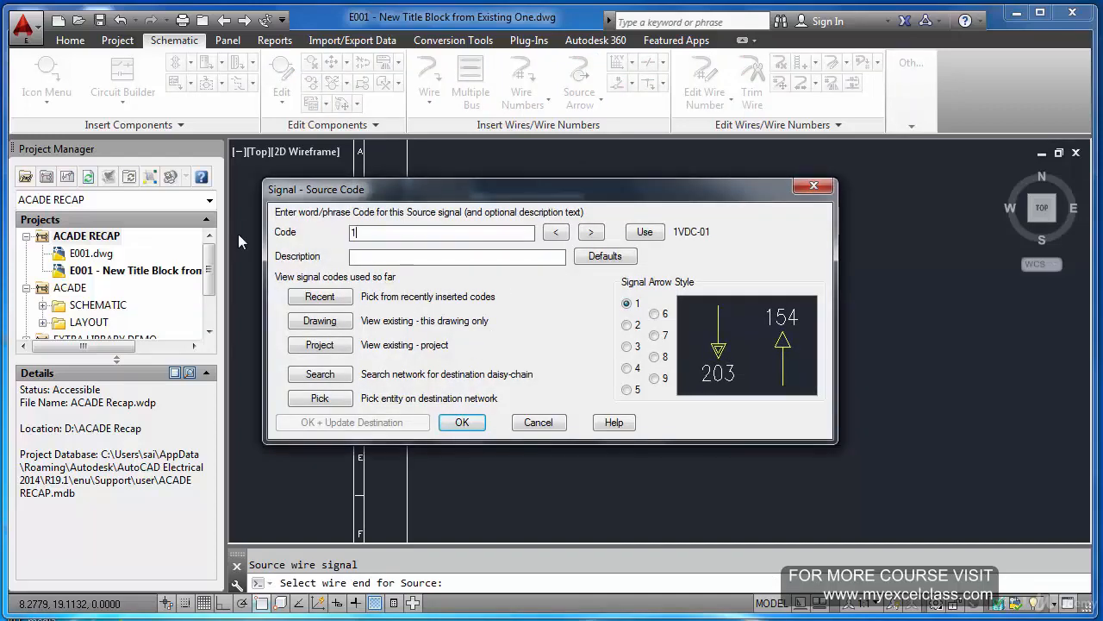
{"action": "left_click", "coordinate": [461, 421]}
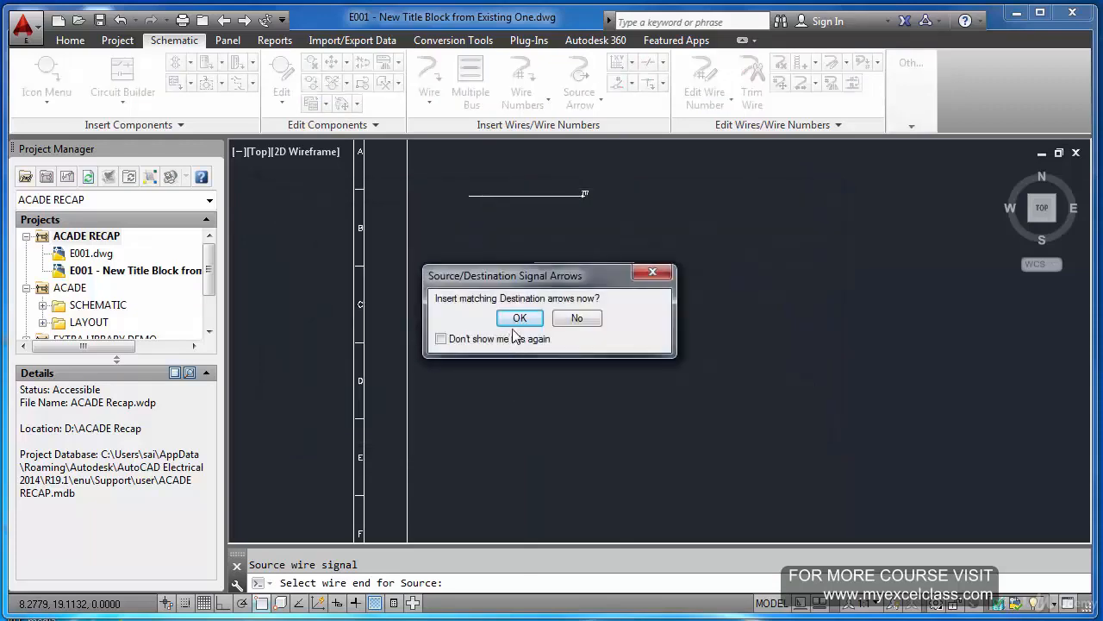
{"action": "left_click", "coordinate": [505, 324]}
{"action": "left_click", "coordinate": [540, 264]}
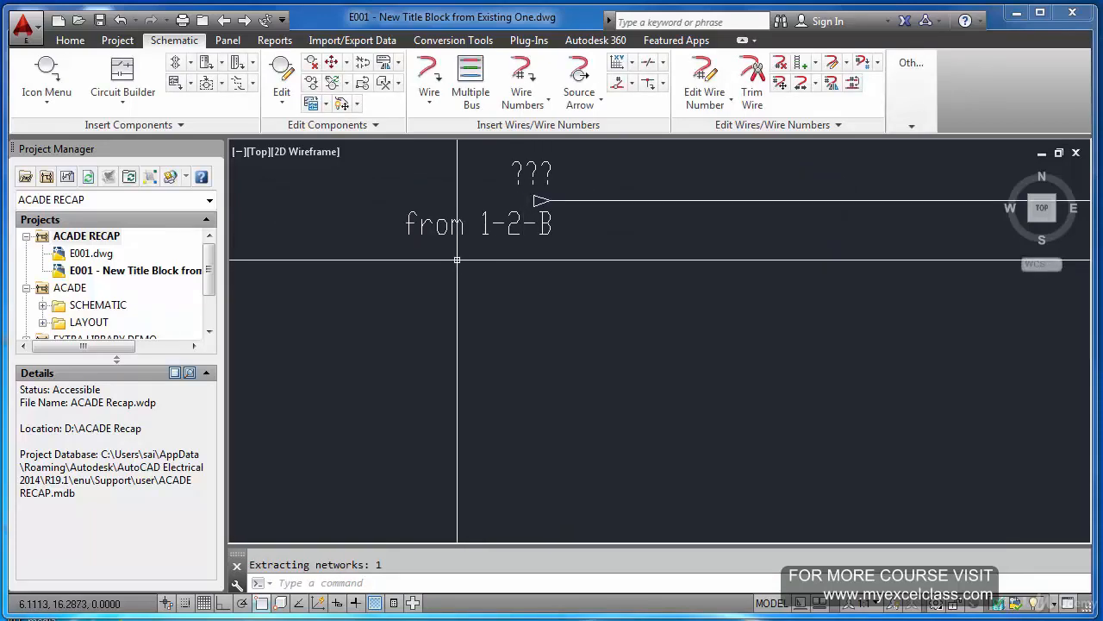
Check the source and destination arrows' cross-references against the sheet number and the grid's column and row labels.
{"action": "scroll", "coordinate": [469, 254], "scroll_direction": "down", "scroll_amount": 8}
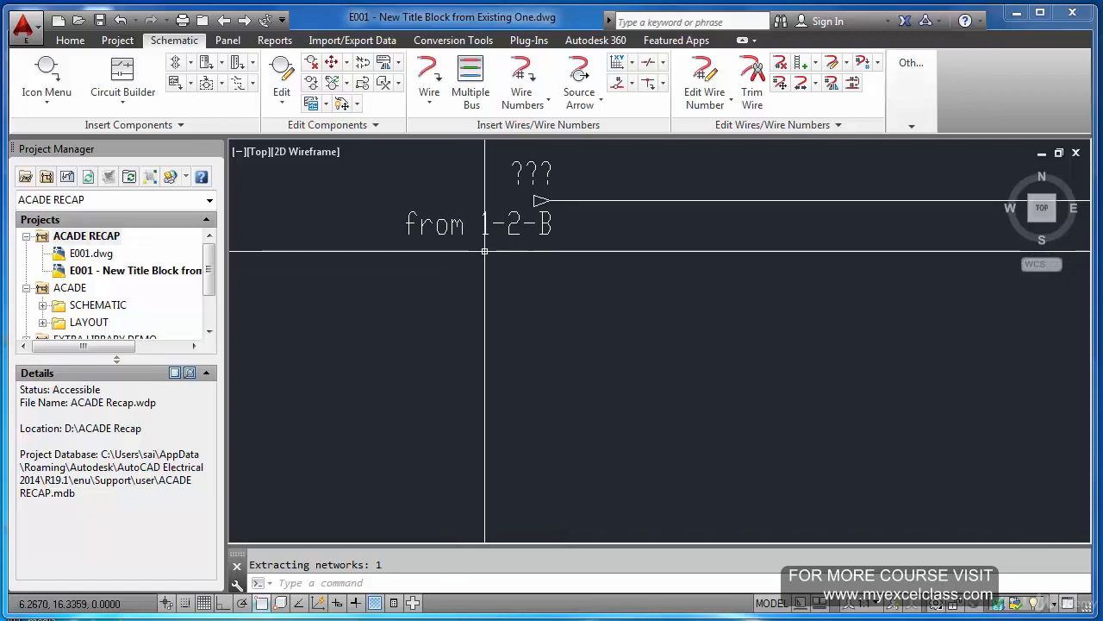
{"action": "scroll", "coordinate": [550, 160], "scroll_direction": "up", "scroll_amount": 3}
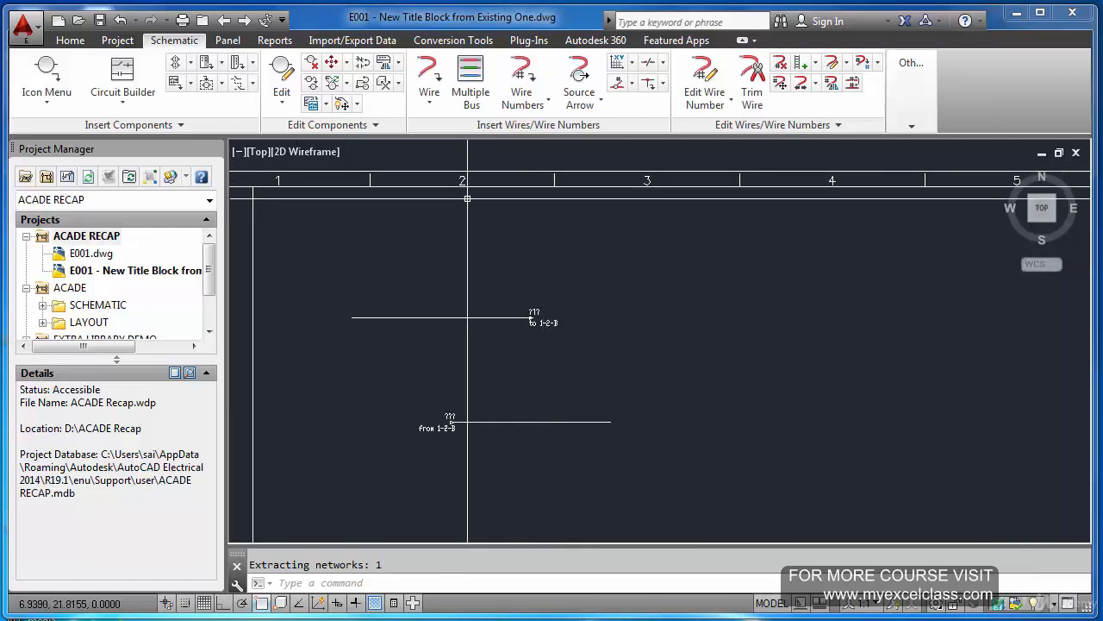
{"action": "scroll", "coordinate": [455, 188], "scroll_direction": "up", "scroll_amount": 2}
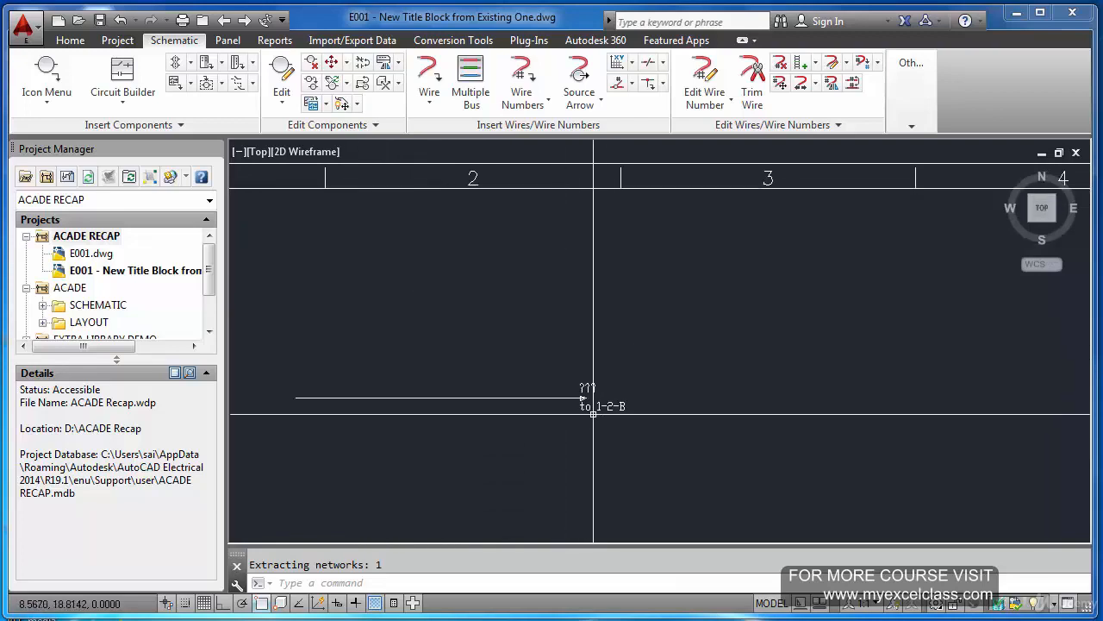
{"action": "scroll", "coordinate": [592, 402], "scroll_direction": "down", "scroll_amount": 2}
{"action": "scroll", "coordinate": [356, 418], "scroll_direction": "up", "scroll_amount": 1}
{"action": "scroll", "coordinate": [359, 418], "scroll_direction": "up", "scroll_amount": 1}
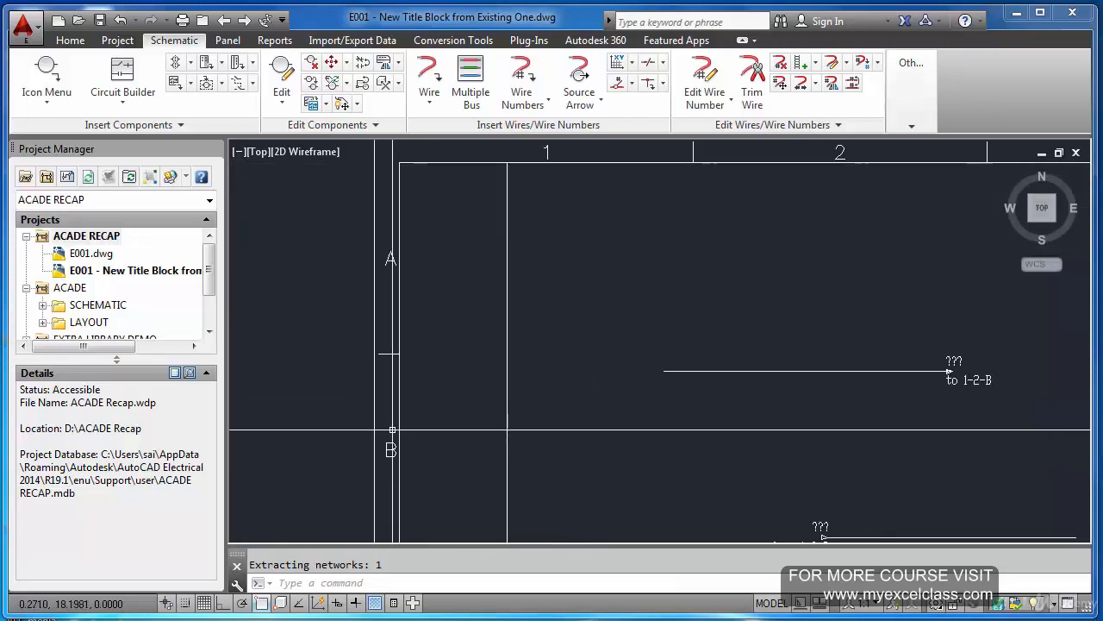
{"action": "scroll", "coordinate": [452, 390], "scroll_direction": "down", "scroll_amount": 3}
{"action": "scroll", "coordinate": [520, 430], "scroll_direction": "up", "scroll_amount": 3}
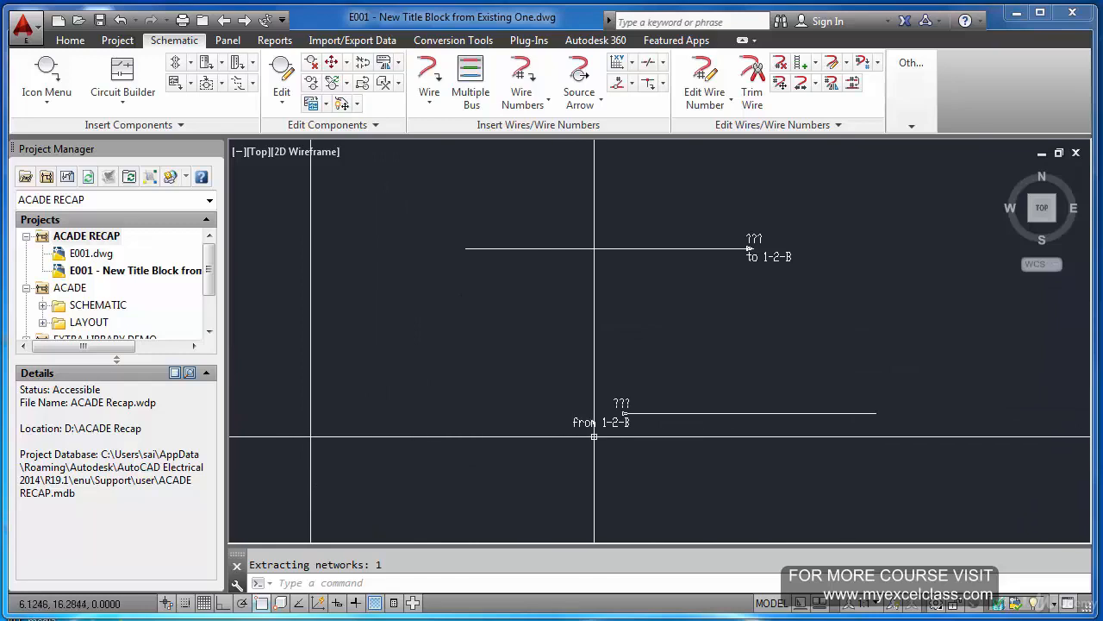
{"action": "scroll", "coordinate": [623, 424], "scroll_direction": "up", "scroll_amount": 3}
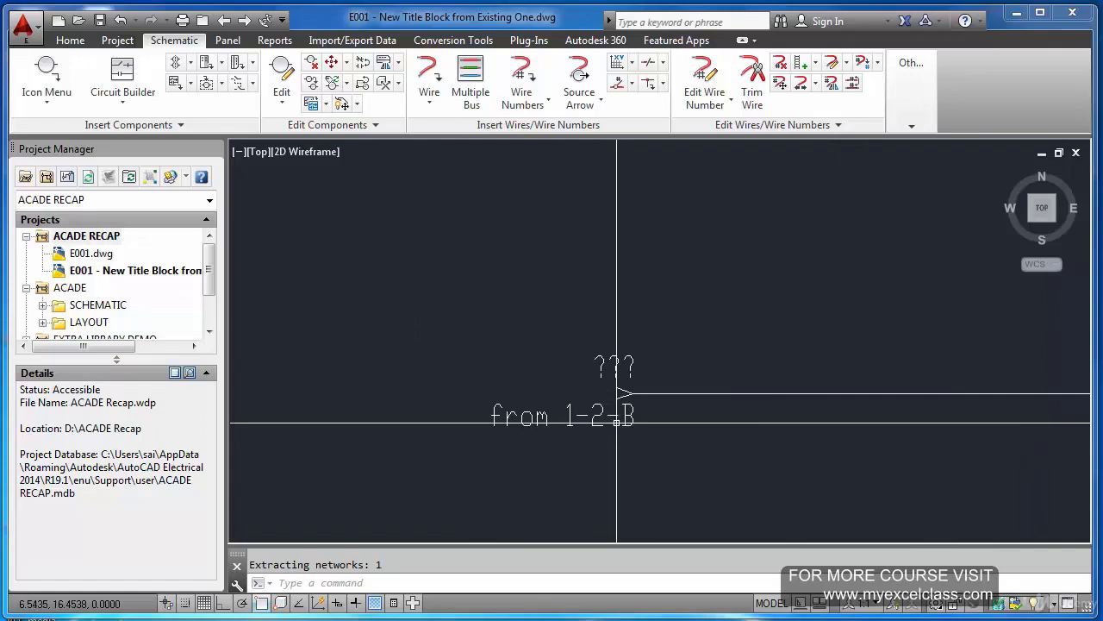
{"action": "scroll", "coordinate": [617, 422], "scroll_direction": "down", "scroll_amount": 3}
{"action": "scroll", "coordinate": [776, 263], "scroll_direction": "up", "scroll_amount": 3}
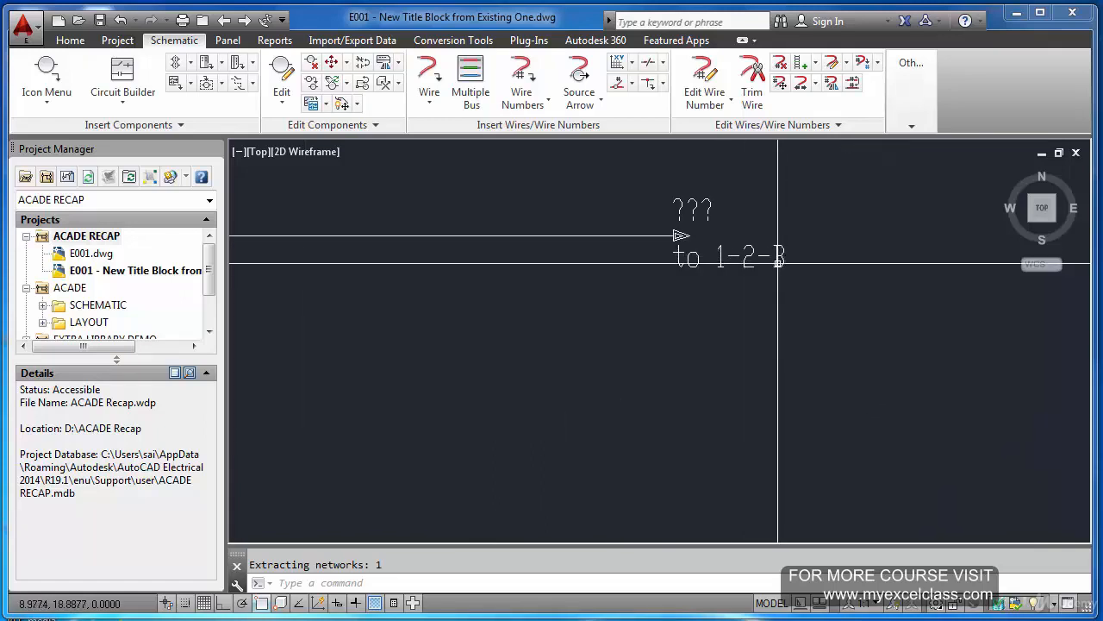
{"action": "scroll", "coordinate": [775, 264], "scroll_direction": "down", "scroll_amount": 1}
{"action": "scroll", "coordinate": [775, 264], "scroll_direction": "down", "scroll_amount": 5}
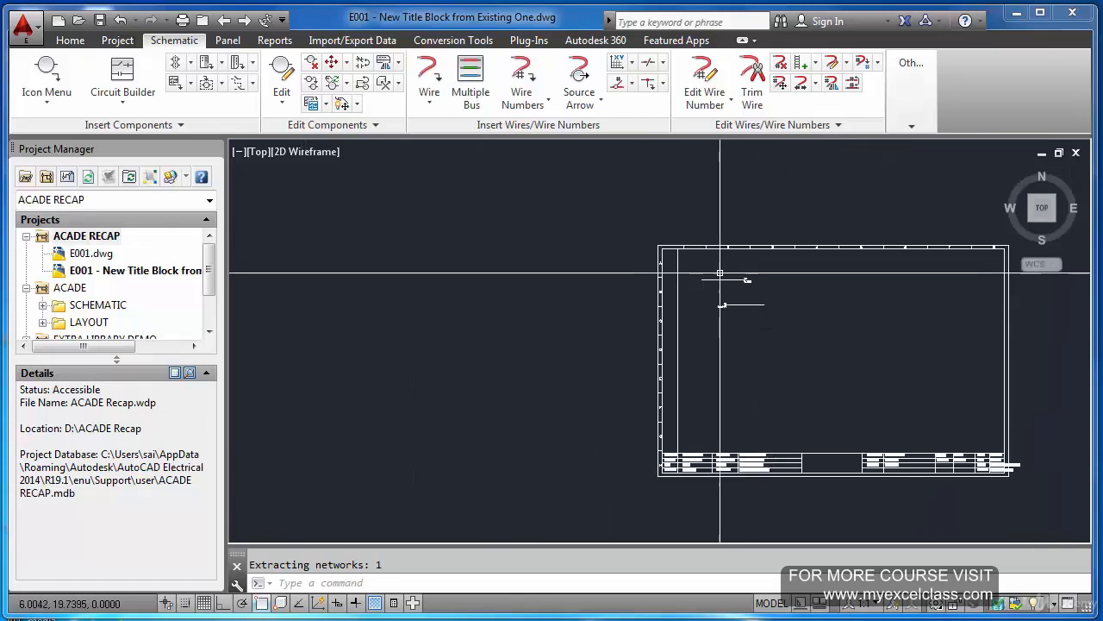
{"action": "scroll", "coordinate": [721, 263], "scroll_direction": "up", "scroll_amount": 2}
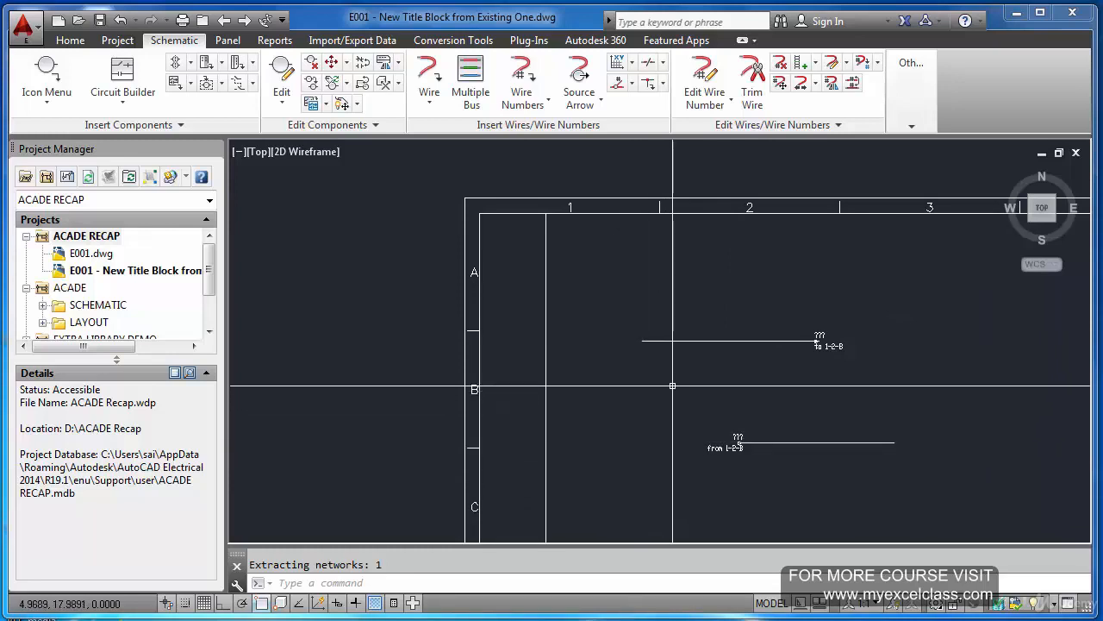
{"action": "scroll", "coordinate": [517, 362], "scroll_direction": "down", "scroll_amount": 4}
{"action": "scroll", "coordinate": [603, 371], "scroll_direction": "up", "scroll_amount": 2}
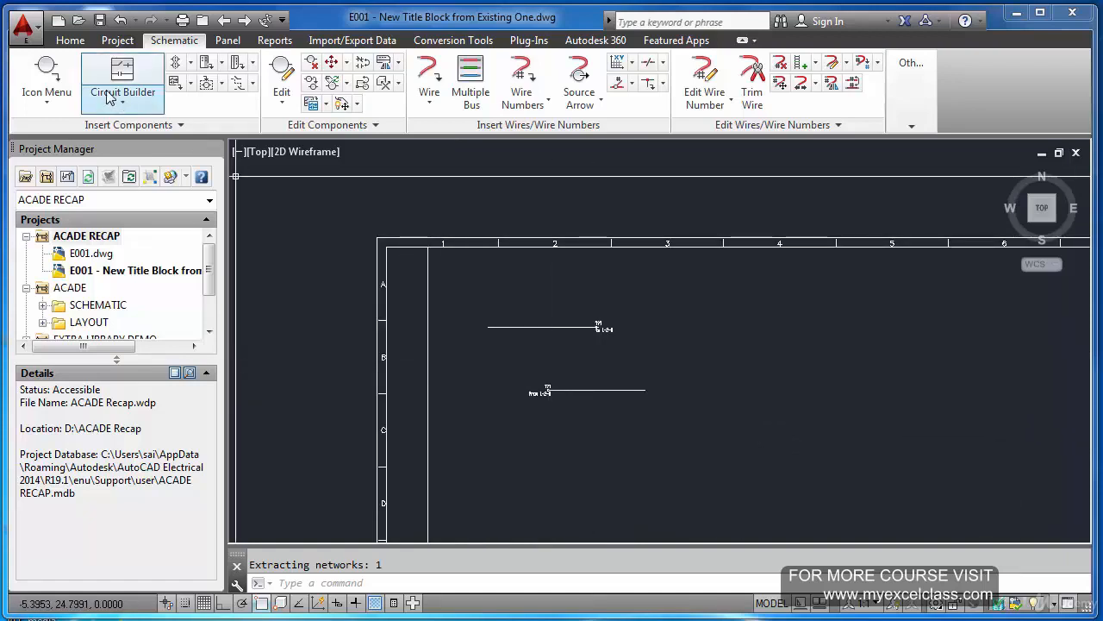
Make Wire the current layer.
{"action": "left_click", "coordinate": [72, 41]}
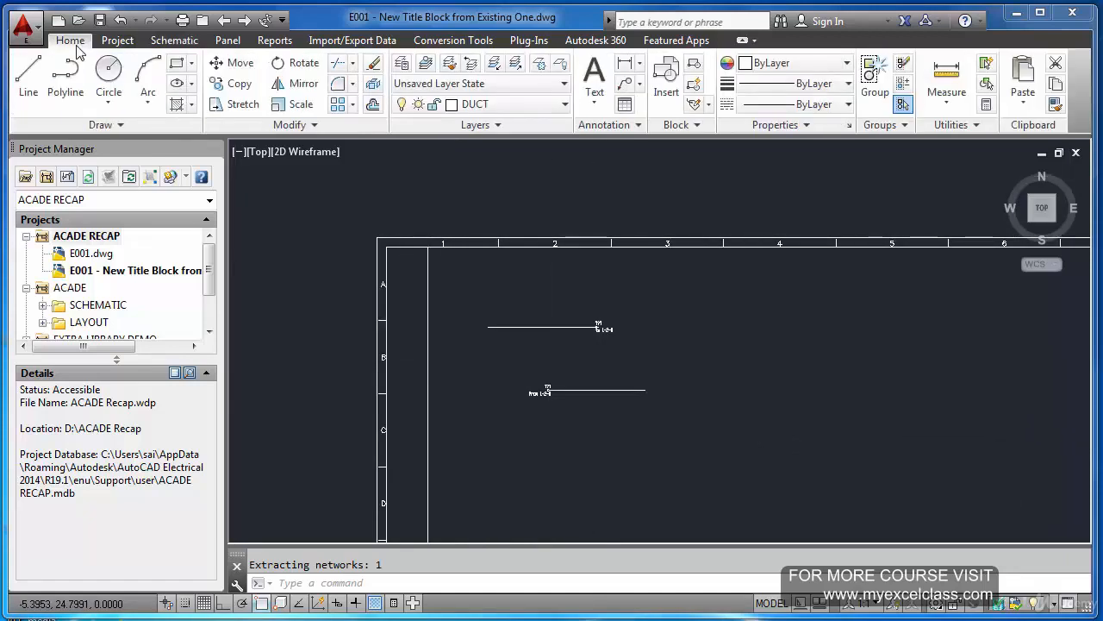
{"action": "left_click", "coordinate": [562, 106]}
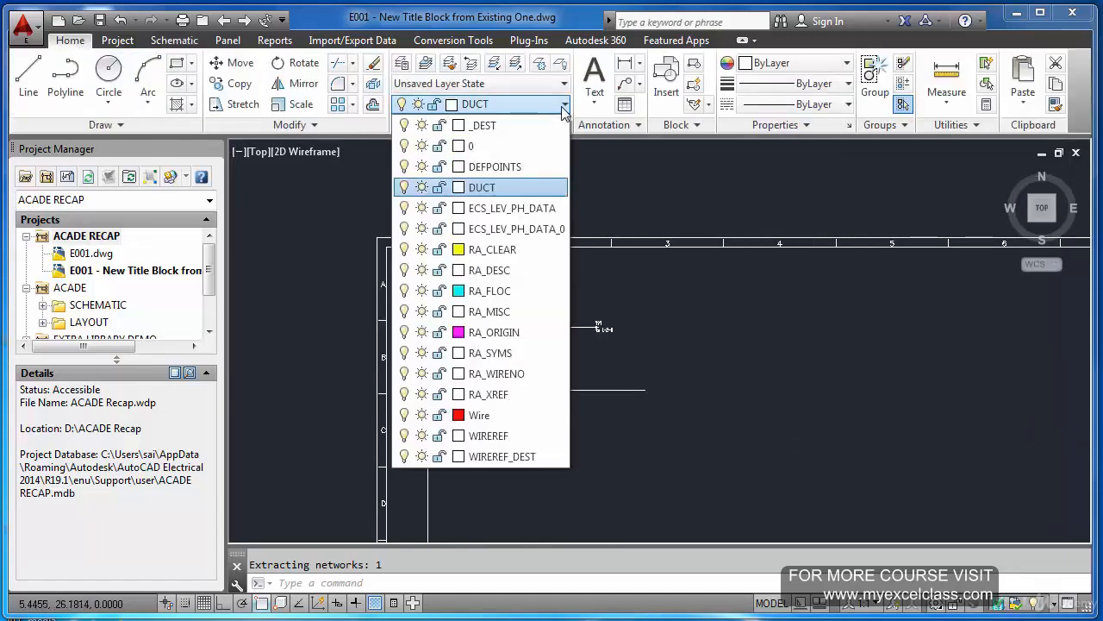
{"action": "left_click", "coordinate": [509, 416]}
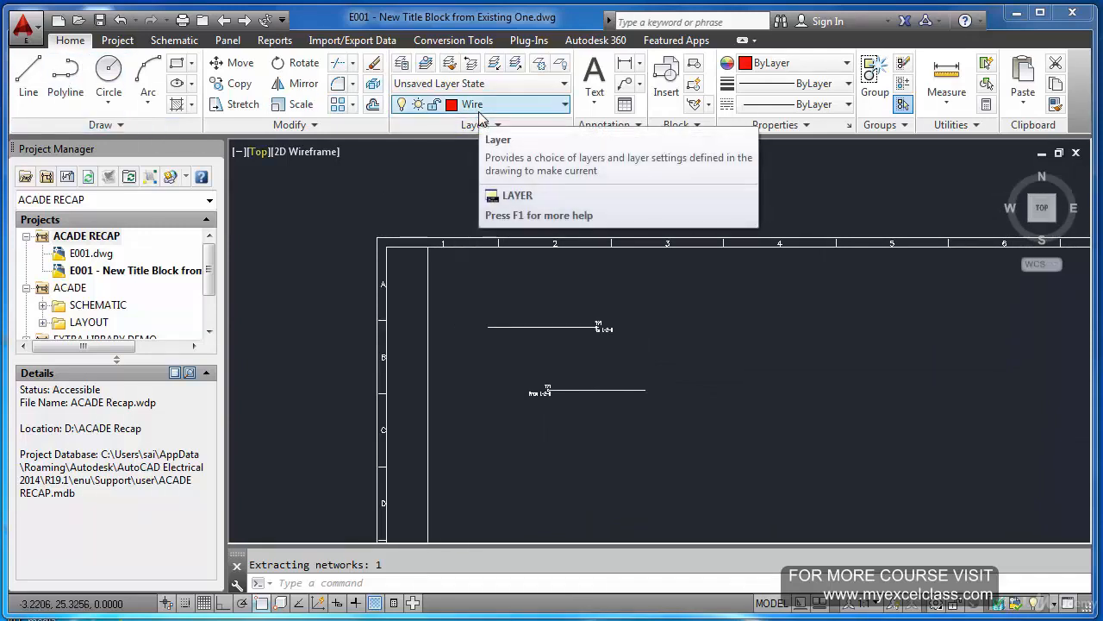
Draw a horizontal wire about 5.17 units long in grid row B, spanning columns 3 and 4.
{"action": "left_click", "coordinate": [173, 42]}
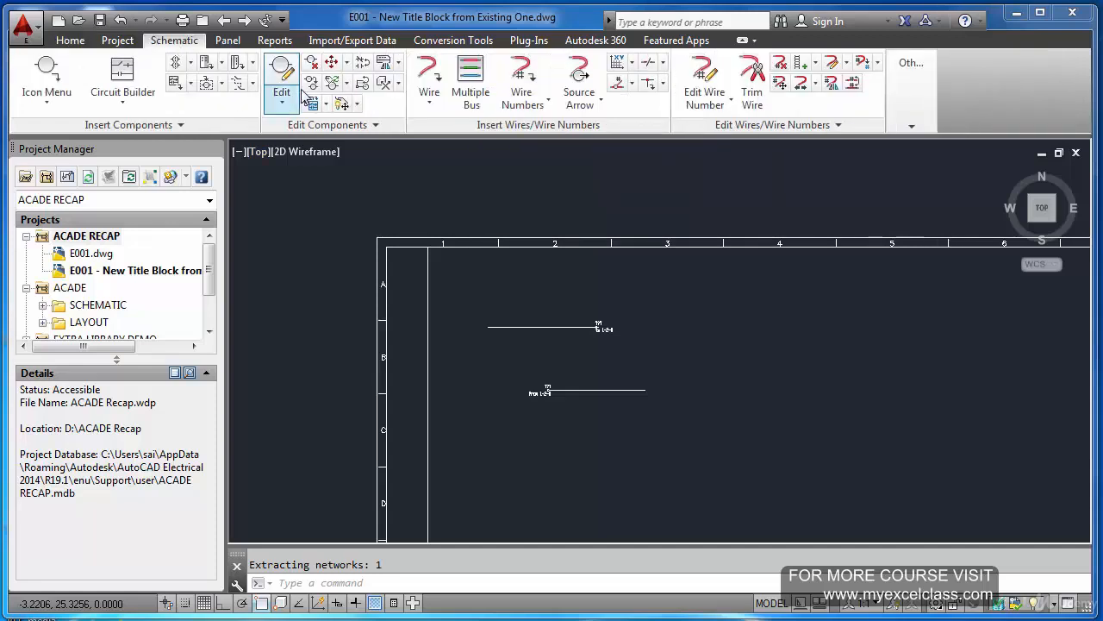
{"action": "left_click", "coordinate": [428, 75]}
{"action": "left_click", "coordinate": [655, 326]}
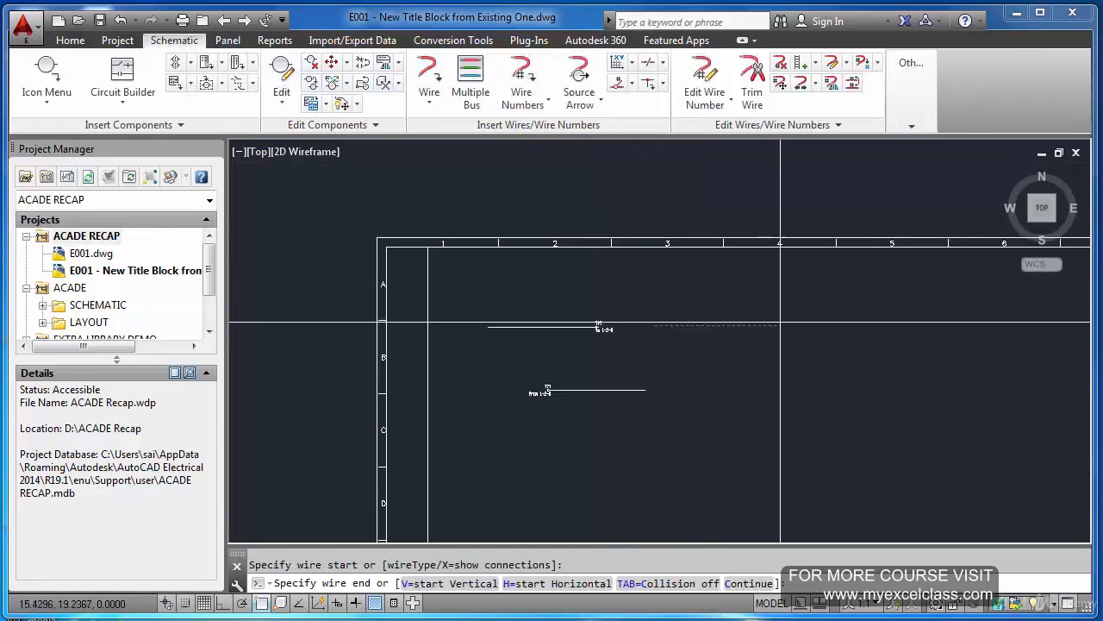
{"action": "left_click", "coordinate": [790, 325]}
{"action": "key", "text": "Escape"}
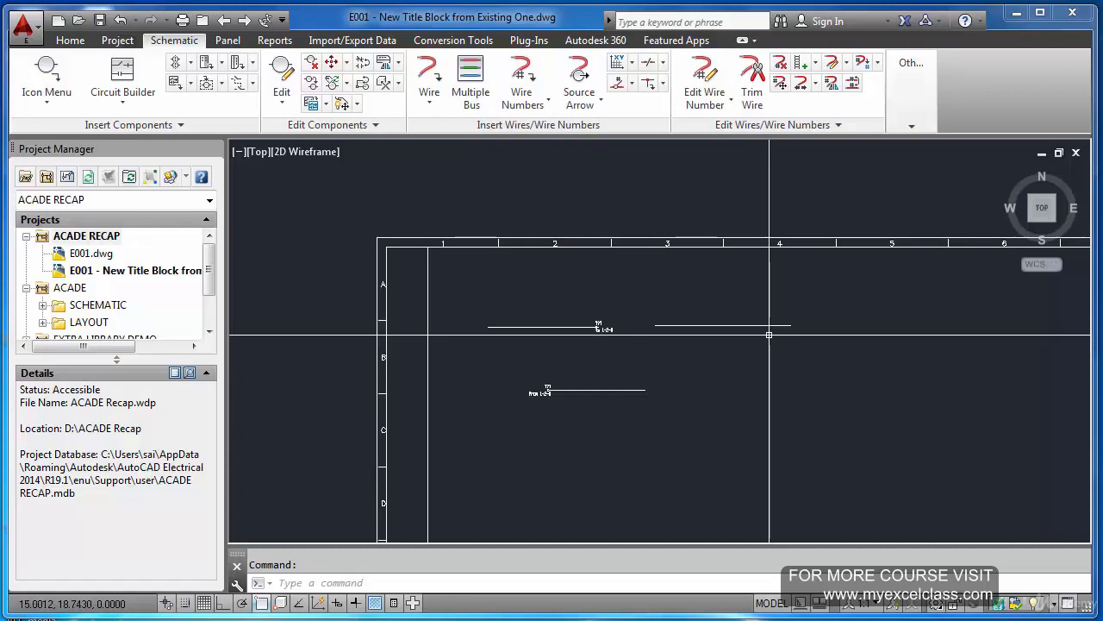
List the properties of the wire spanning columns 3 and 4 to check which layer it is on.
{"action": "scroll", "coordinate": [767, 331], "scroll_direction": "up", "scroll_amount": 4}
{"action": "type", "text": "li"}
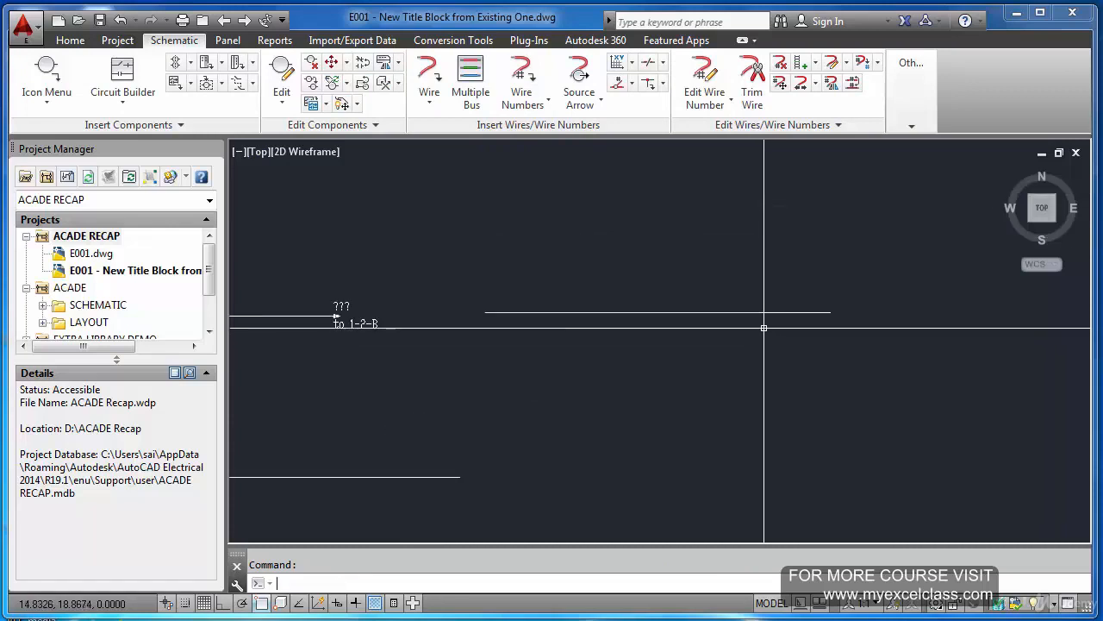
{"action": "key", "text": "Return"}
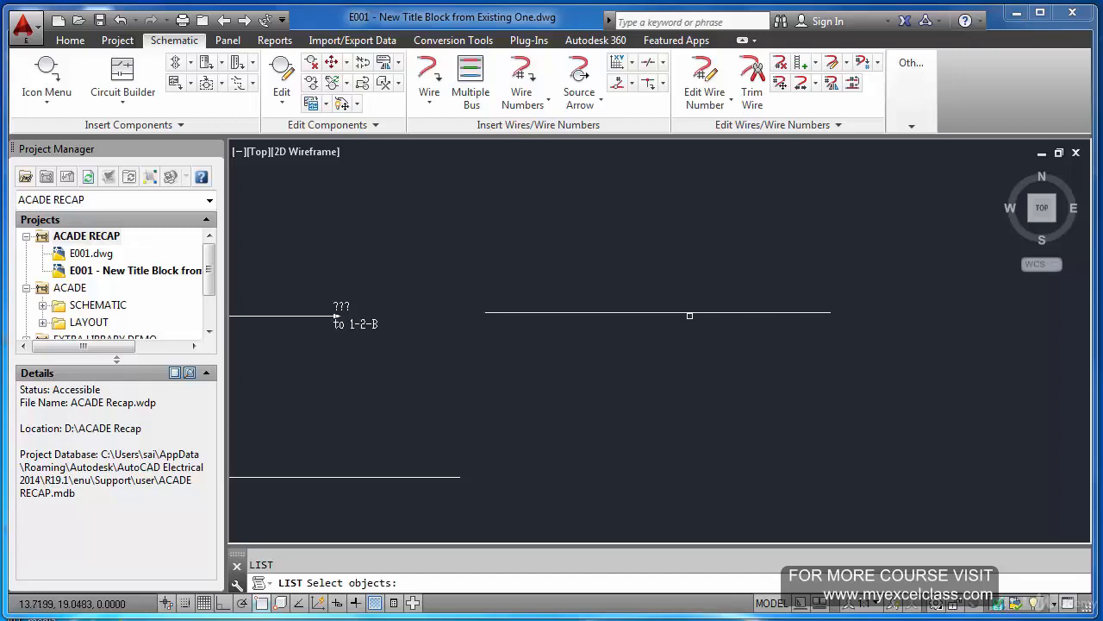
{"action": "left_click", "coordinate": [689, 315]}
{"action": "left_click", "coordinate": [675, 349]}
{"action": "key", "text": "Return"}
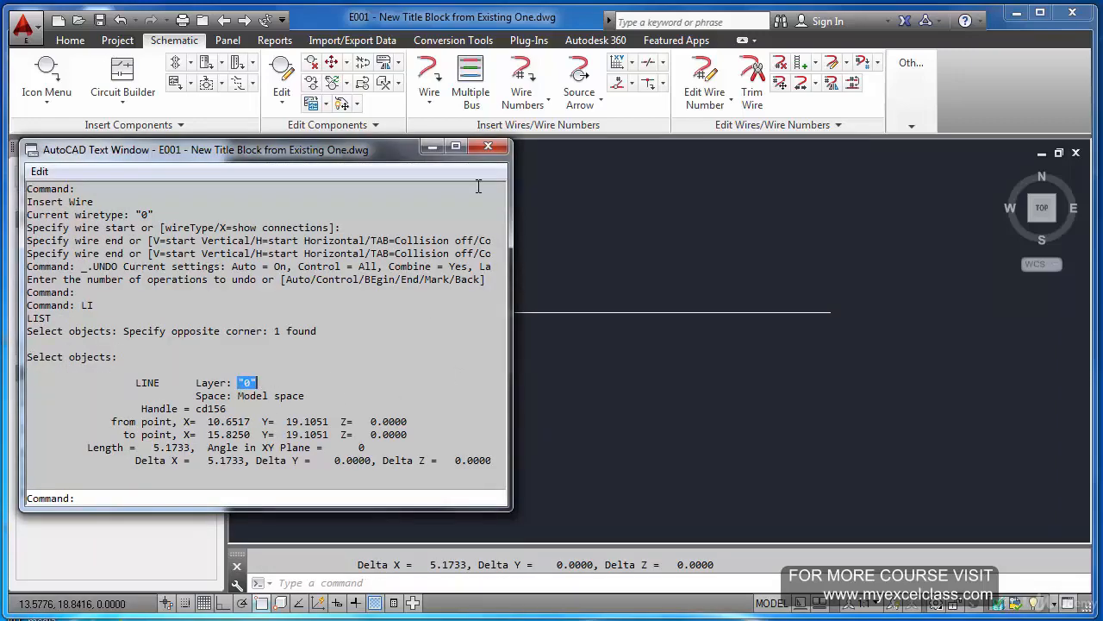
{"action": "left_click", "coordinate": [488, 149]}
{"action": "key", "text": "Escape"}
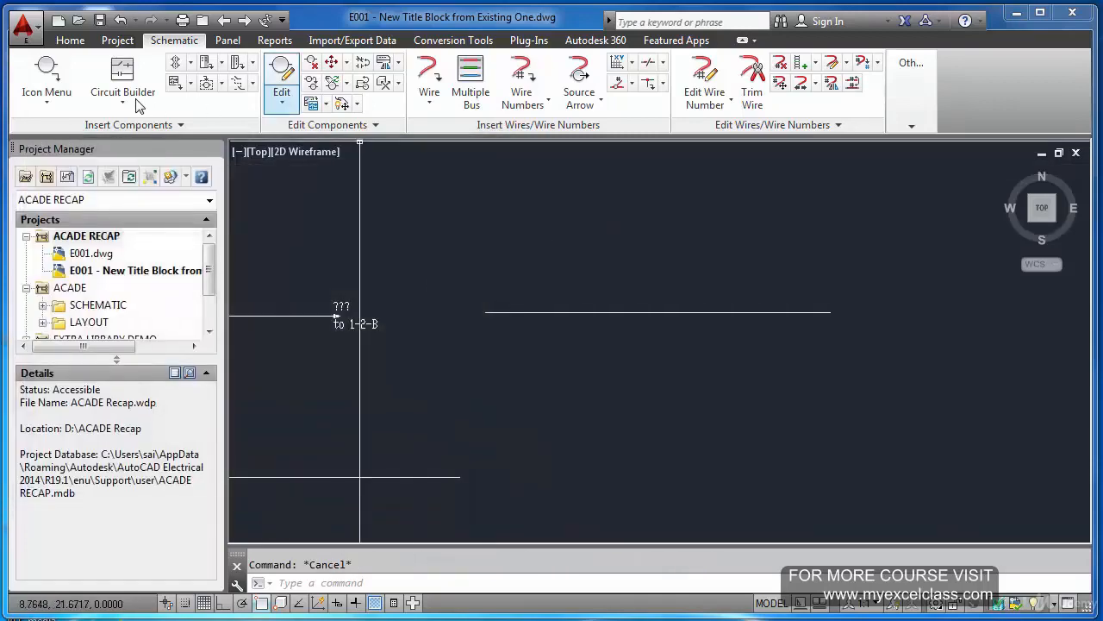
Add the existing layer Wire to the drawing's wire types and accept the wire type list.
{"action": "left_click", "coordinate": [70, 40]}
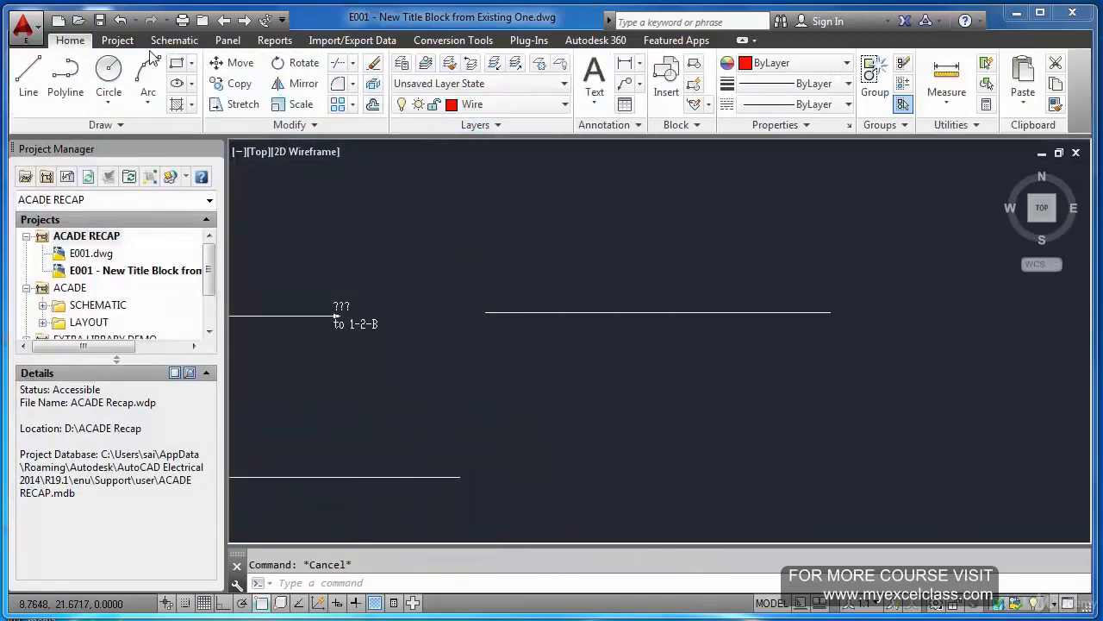
{"action": "left_click", "coordinate": [176, 42]}
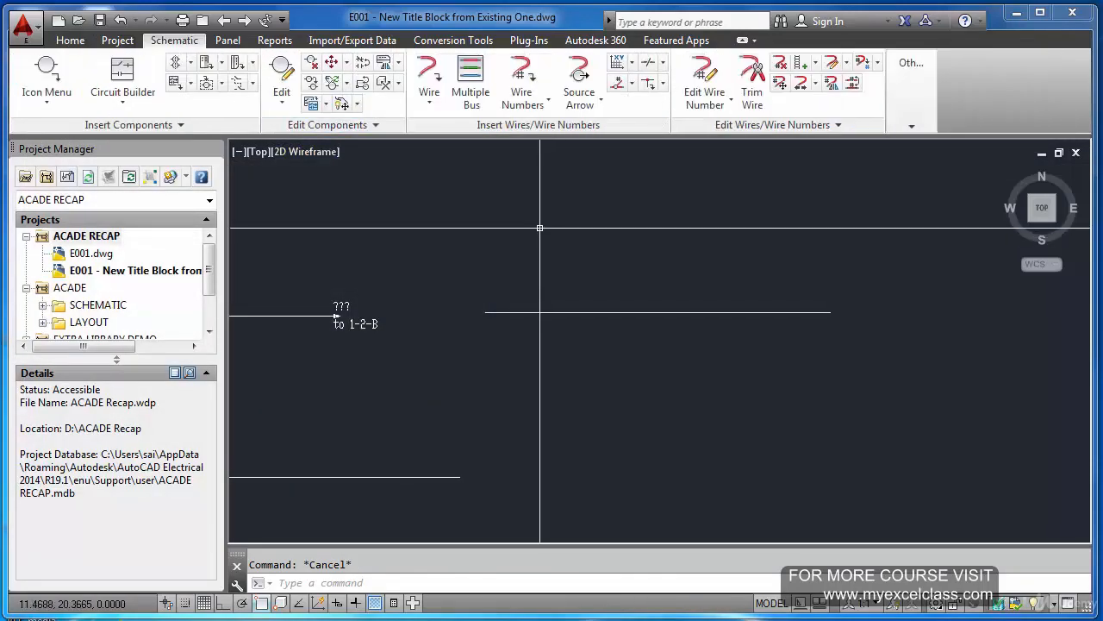
{"action": "left_click", "coordinate": [847, 67]}
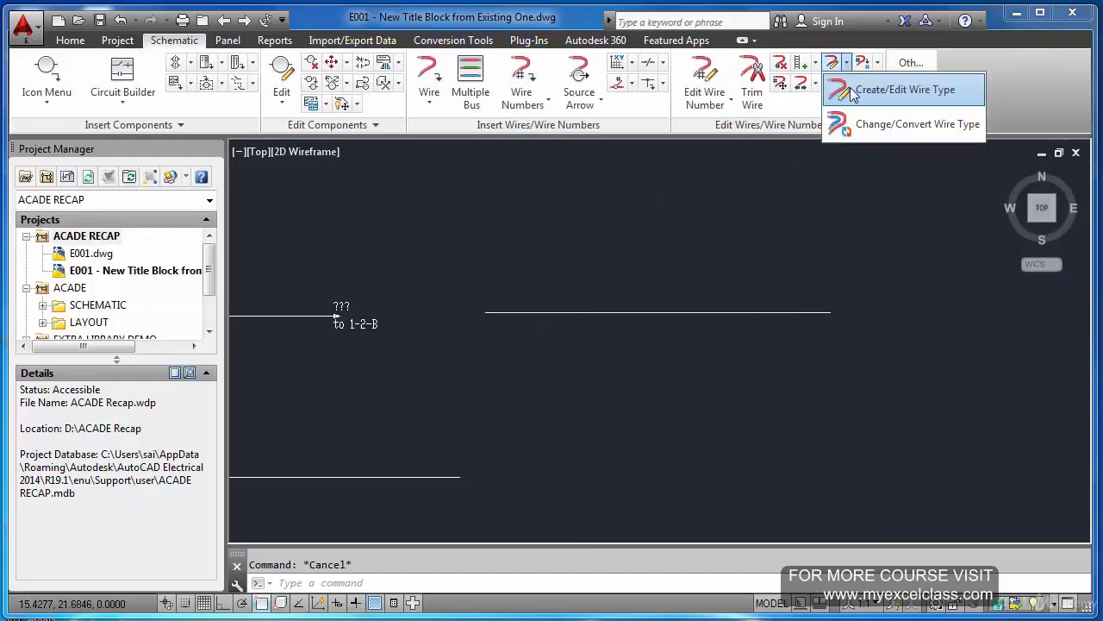
{"action": "left_click", "coordinate": [851, 93]}
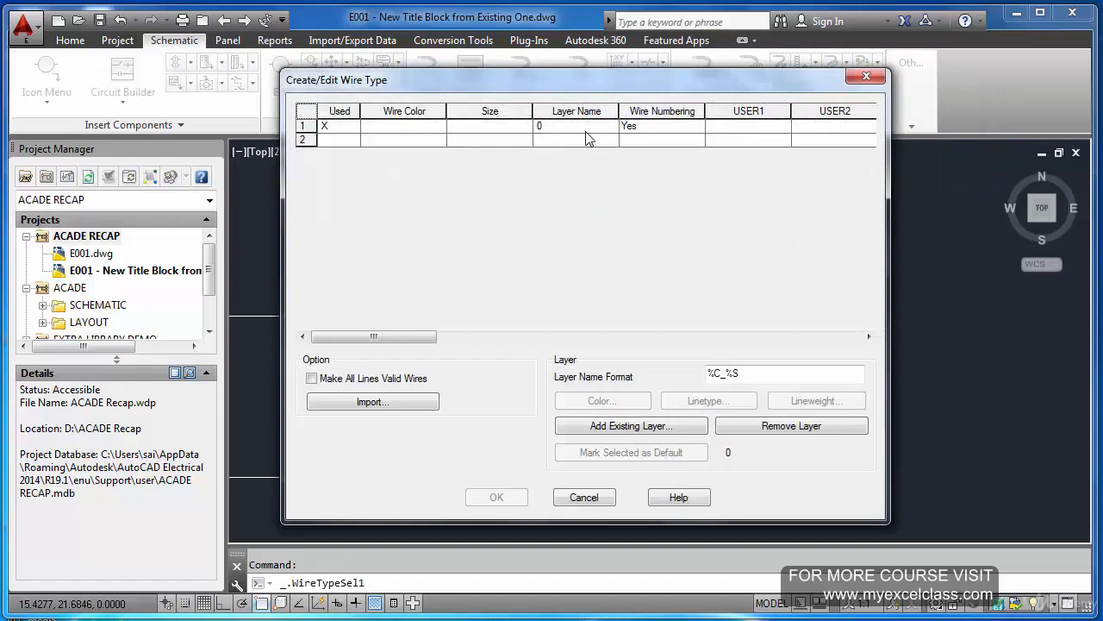
{"action": "left_click", "coordinate": [634, 428]}
{"action": "left_click", "coordinate": [405, 336]}
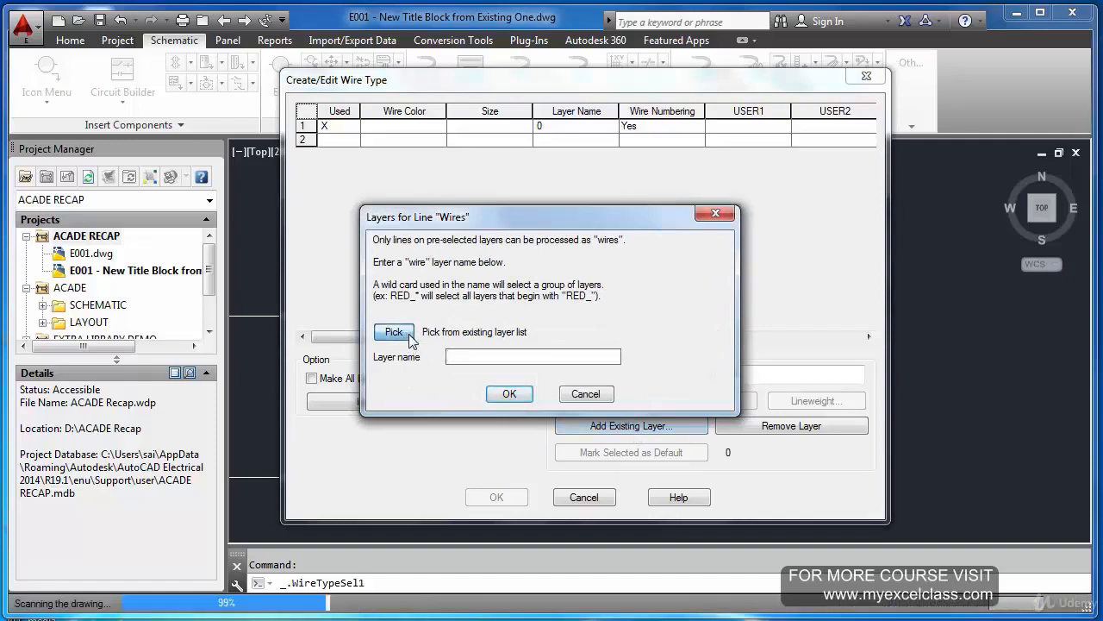
{"action": "left_click_drag", "start_coordinate": [736, 306], "coordinate": [737, 343]}
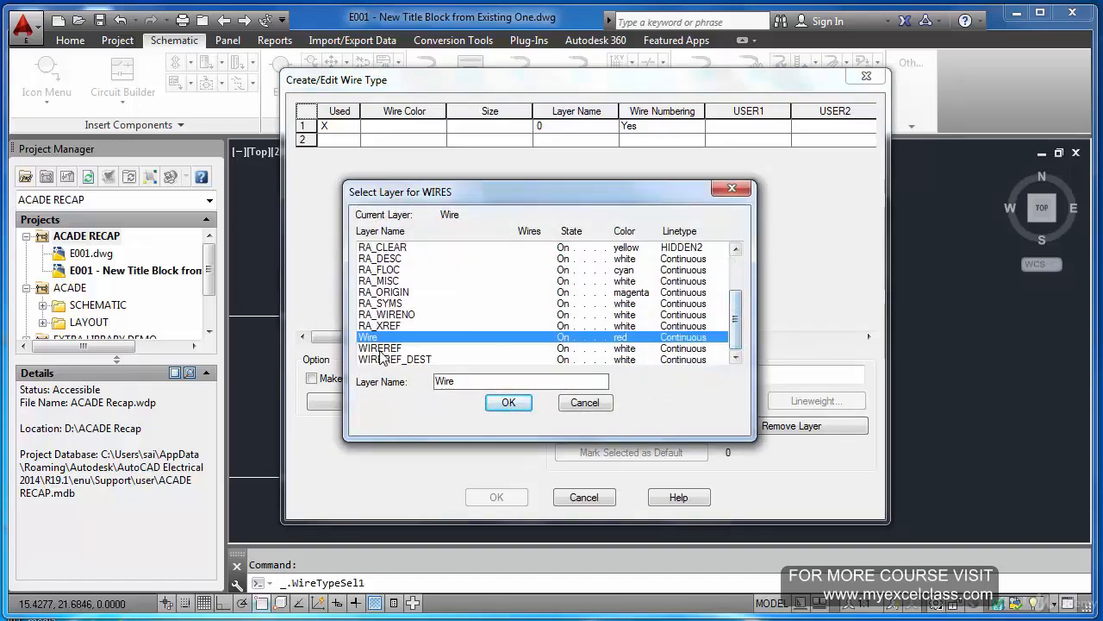
{"action": "left_click", "coordinate": [507, 403]}
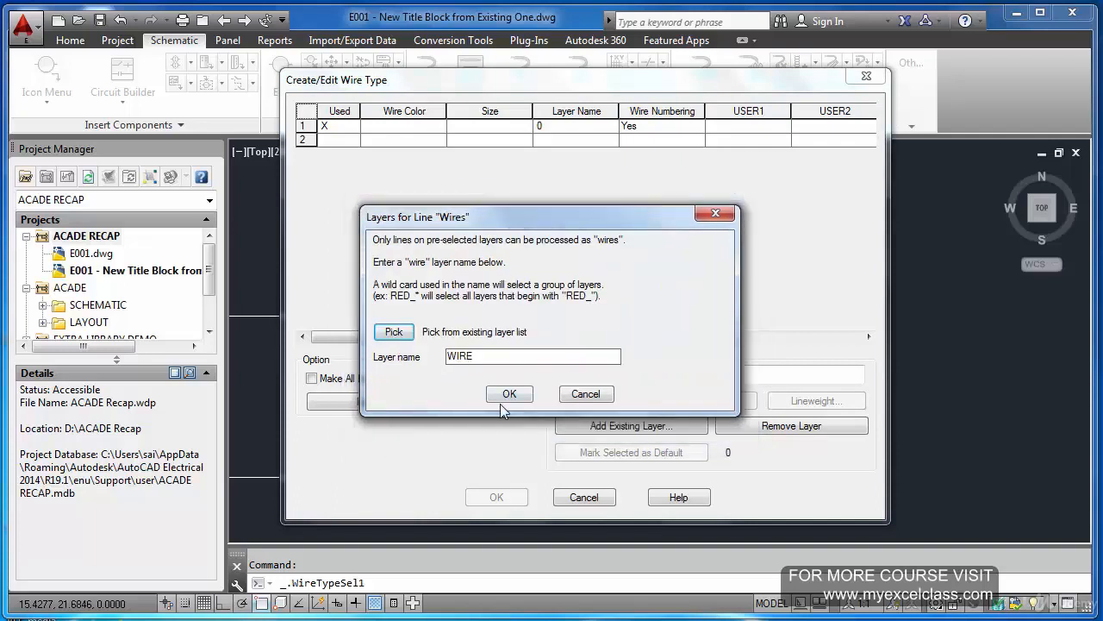
{"action": "left_click", "coordinate": [512, 393]}
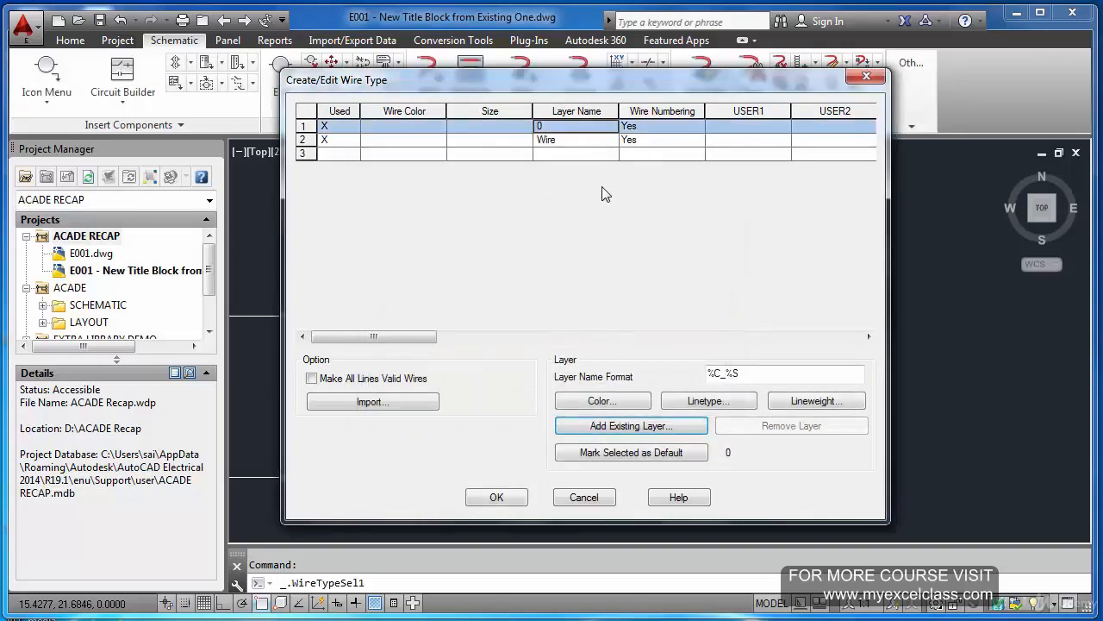
{"action": "left_click", "coordinate": [336, 139]}
{"action": "left_click", "coordinate": [312, 126]}
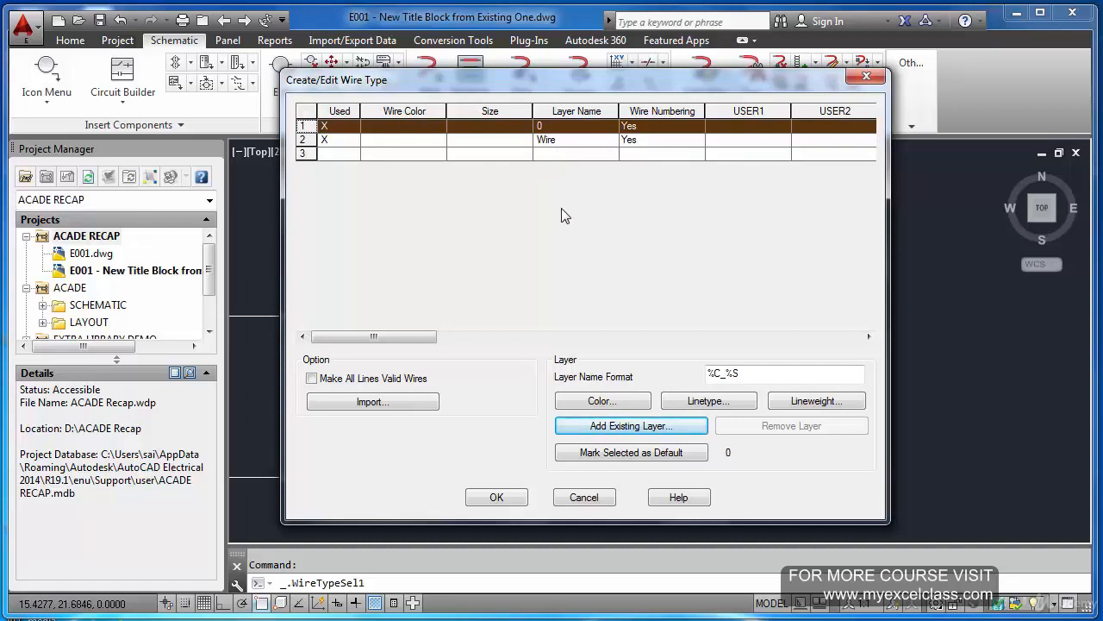
{"action": "left_click", "coordinate": [507, 500]}
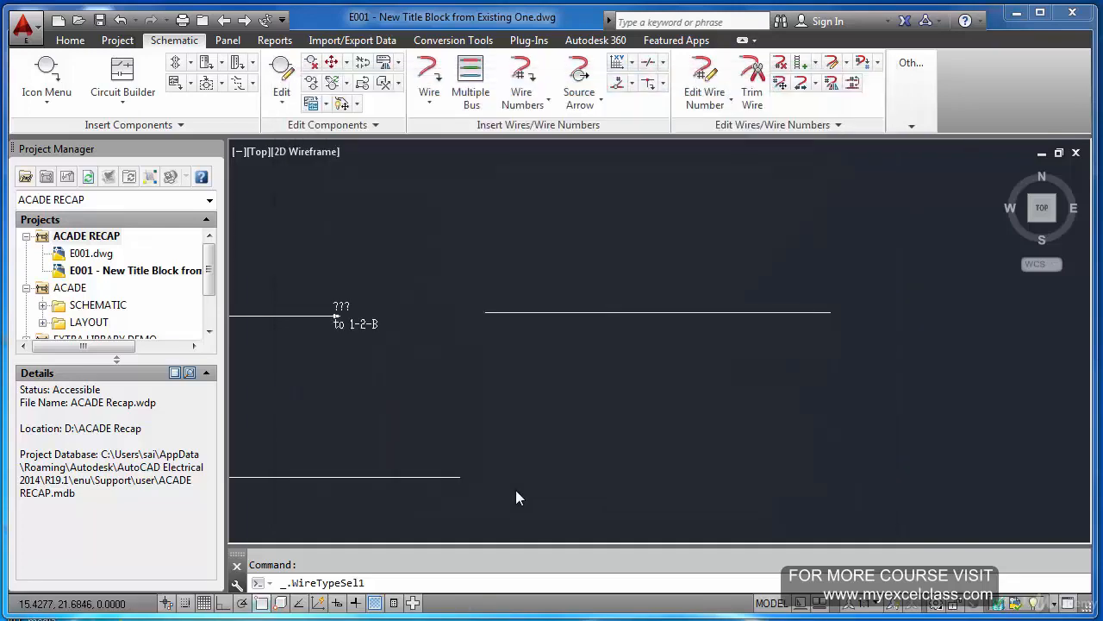
Draw a horizontal wire below the white wire that spans columns 3 and 4.
{"action": "left_click", "coordinate": [431, 71]}
{"action": "left_click", "coordinate": [489, 414]}
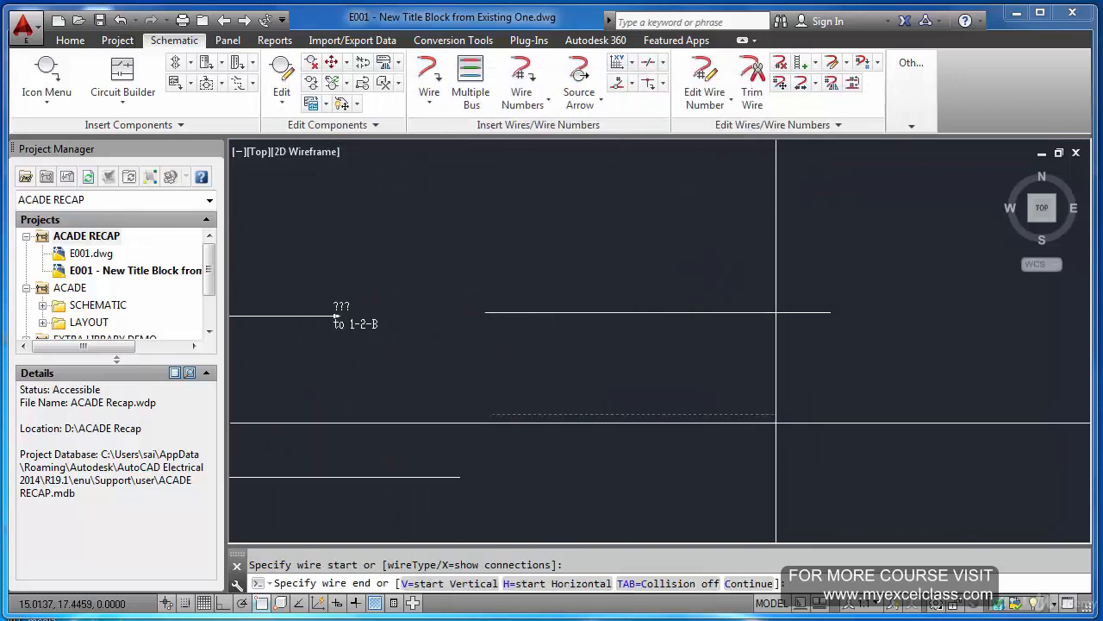
{"action": "left_click", "coordinate": [802, 417]}
{"action": "key", "text": "Escape"}
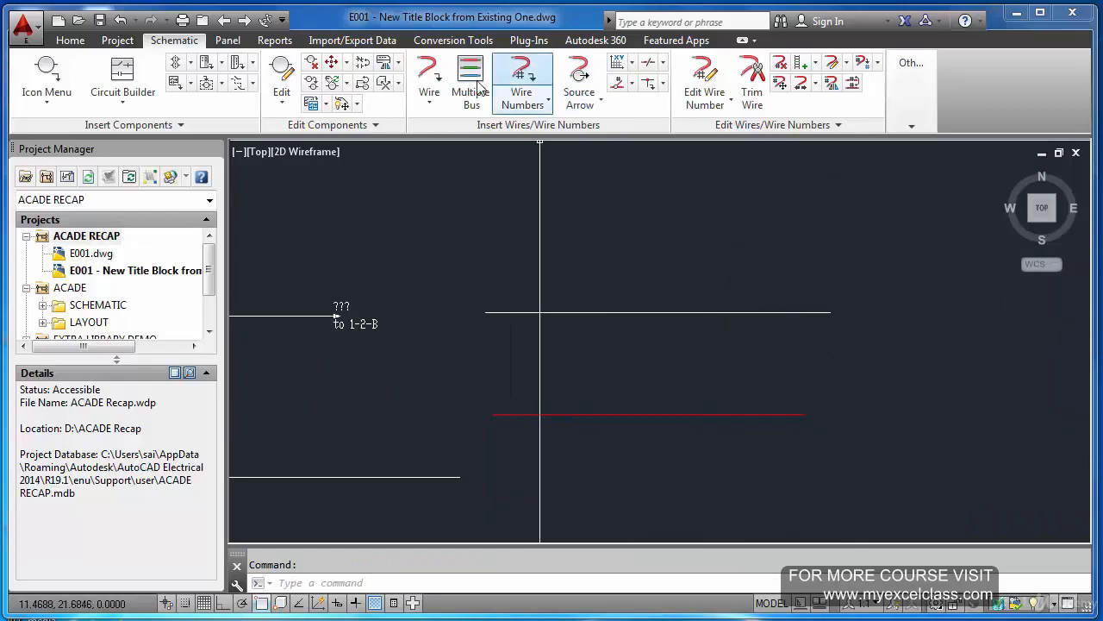
Insert wire numbers drawing-wide in X-Y Grid mode, with tag/retag all and signal cross-referencing enabled.
{"action": "left_click", "coordinate": [520, 82]}
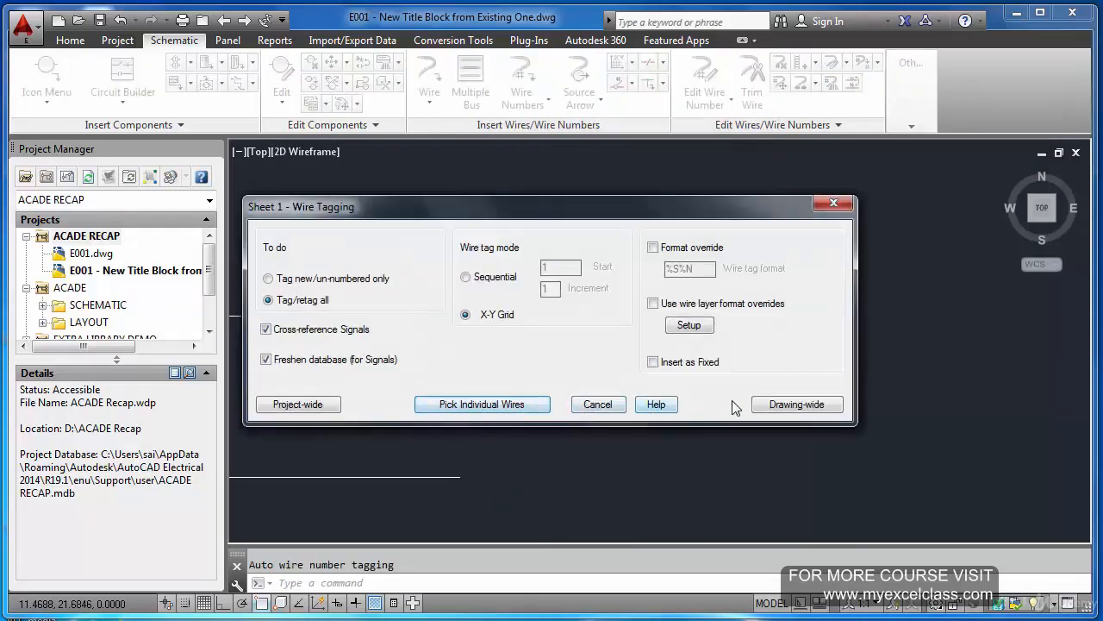
{"action": "left_click", "coordinate": [791, 405]}
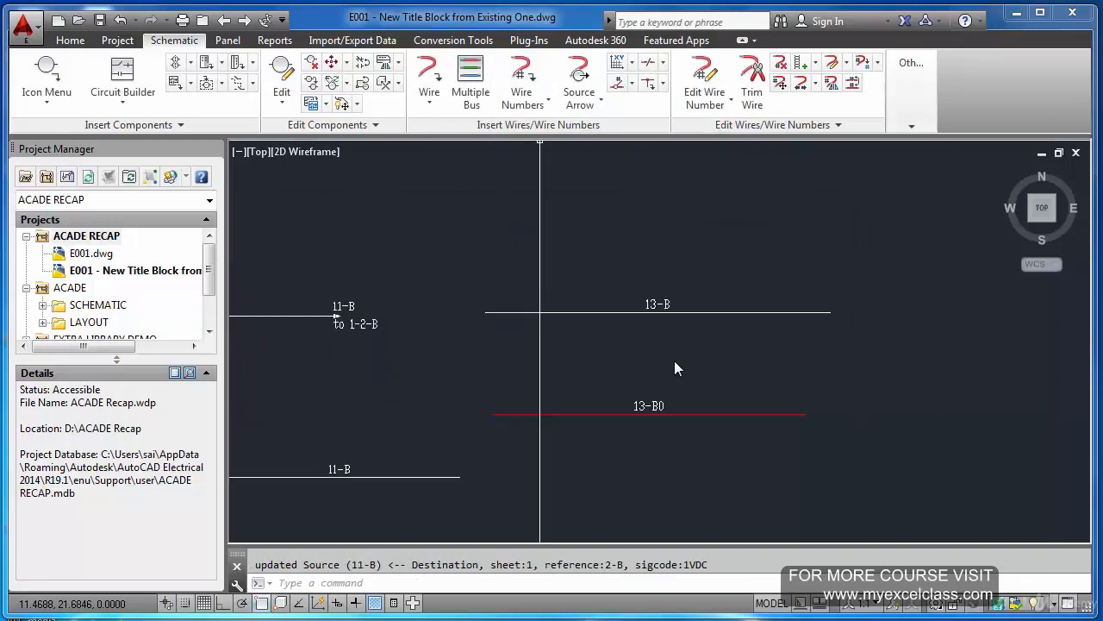
Examine the wire numbers along the title block's border lines and on the white and red wires.
{"action": "scroll", "coordinate": [673, 343], "scroll_direction": "down", "scroll_amount": 3}
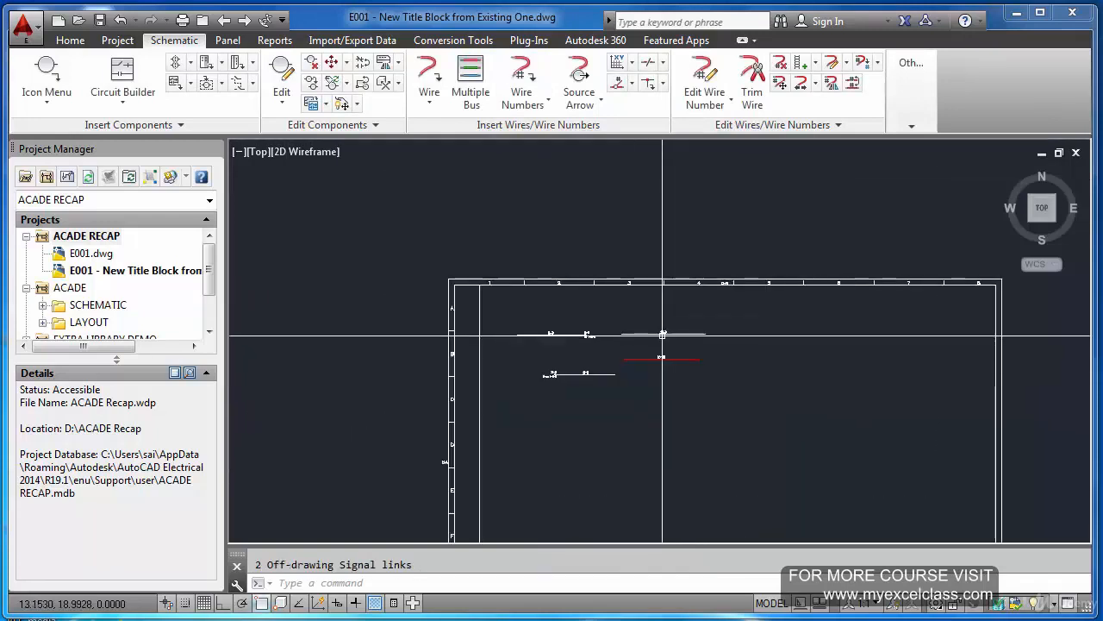
{"action": "scroll", "coordinate": [431, 457], "scroll_direction": "up", "scroll_amount": 6}
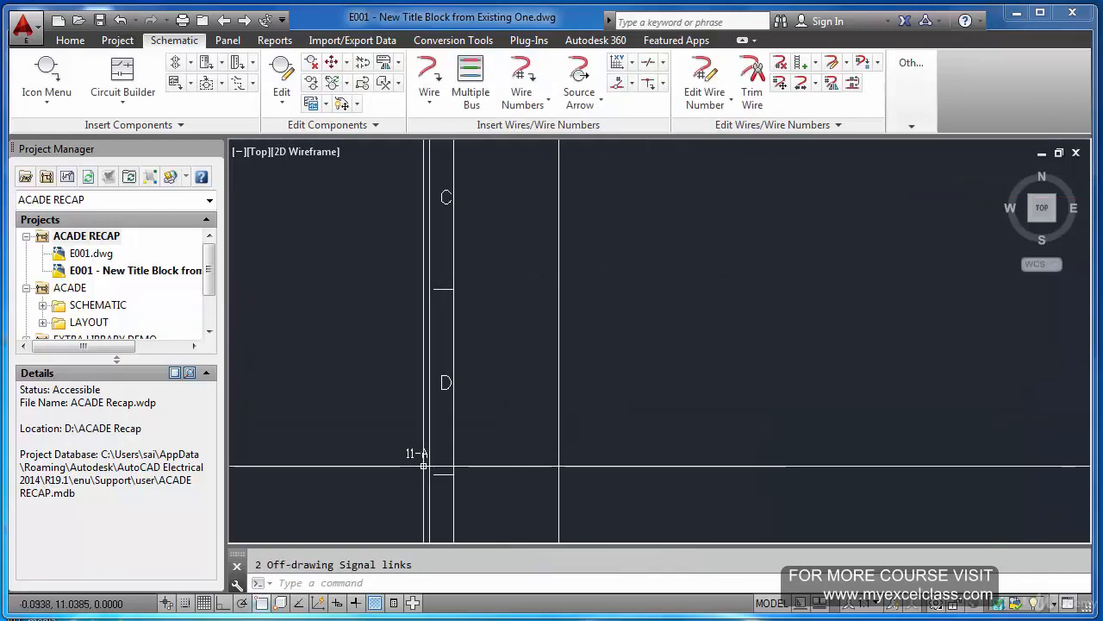
{"action": "scroll", "coordinate": [427, 463], "scroll_direction": "up", "scroll_amount": 4}
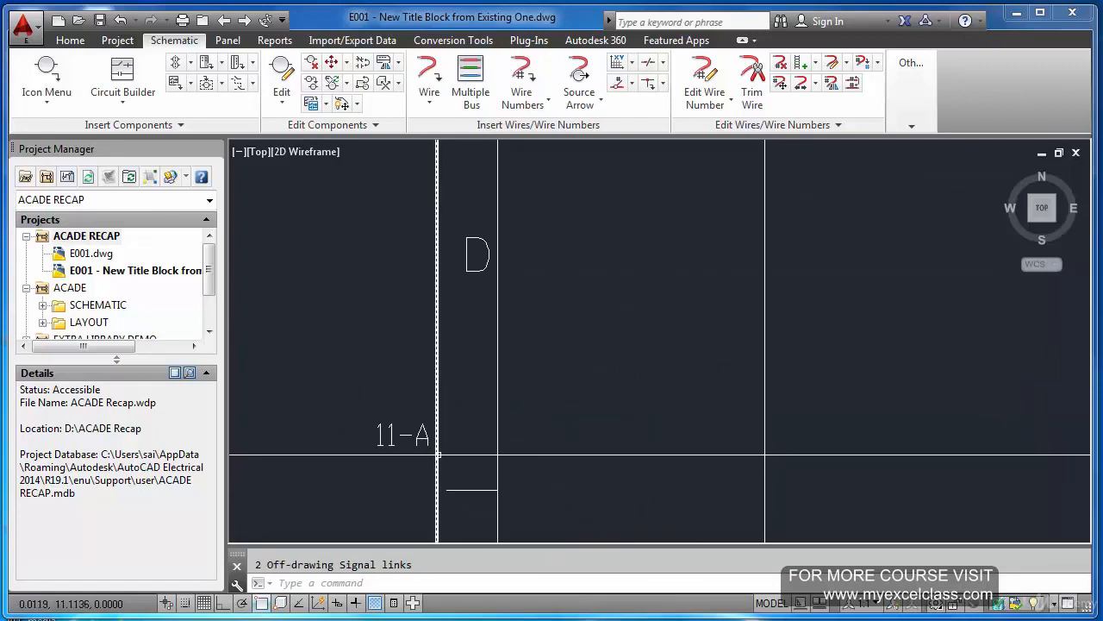
{"action": "left_click", "coordinate": [435, 456]}
{"action": "key", "text": "Escape"}
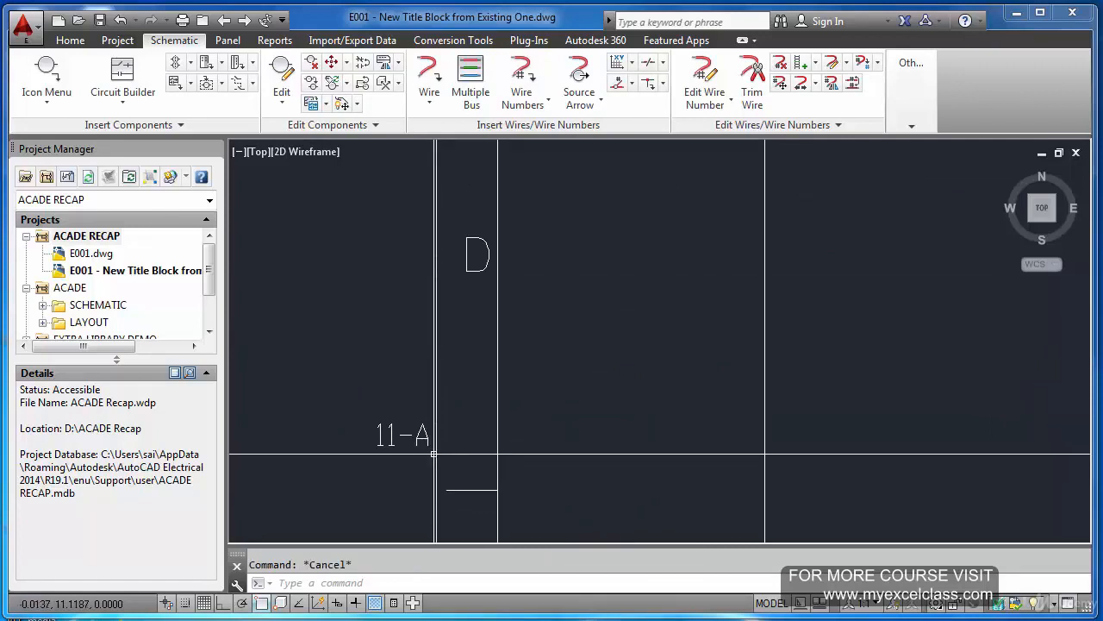
{"action": "scroll", "coordinate": [435, 456], "scroll_direction": "down", "scroll_amount": 3}
{"action": "scroll", "coordinate": [864, 166], "scroll_direction": "up", "scroll_amount": 5}
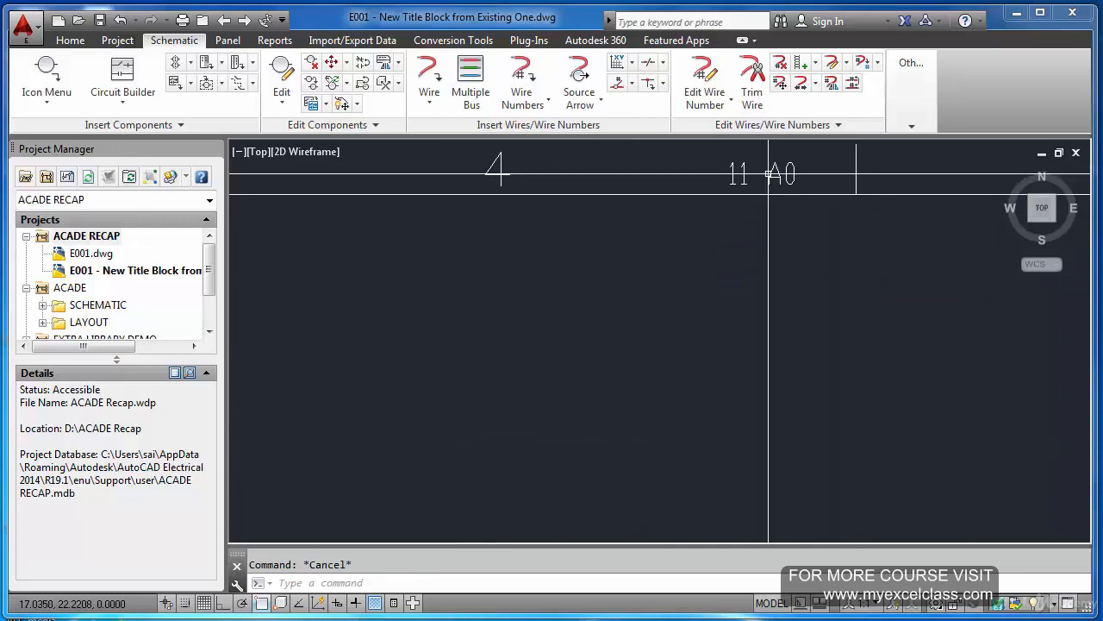
{"action": "scroll", "coordinate": [815, 169], "scroll_direction": "down", "scroll_amount": 3}
{"action": "scroll", "coordinate": [625, 323], "scroll_direction": "up", "scroll_amount": 4}
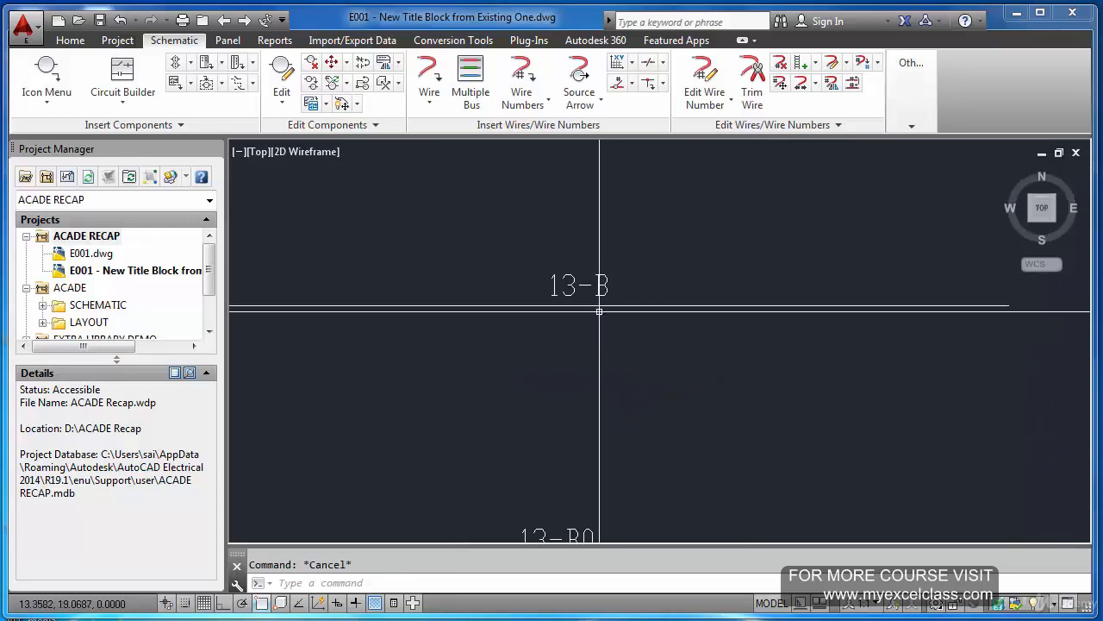
{"action": "scroll", "coordinate": [599, 309], "scroll_direction": "down", "scroll_amount": 2}
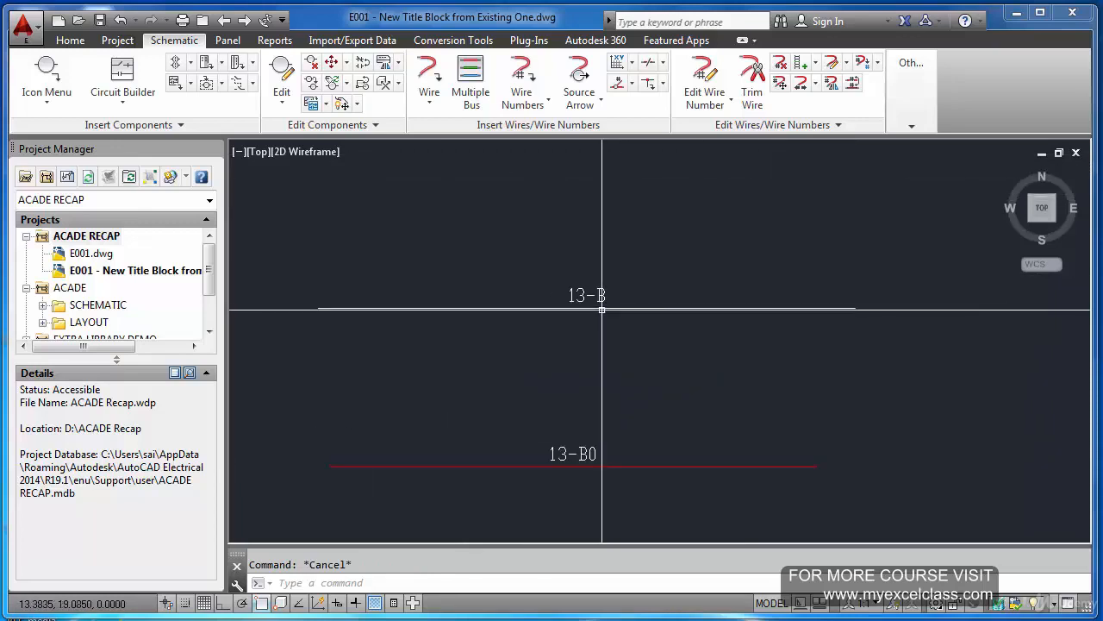
{"action": "scroll", "coordinate": [602, 308], "scroll_direction": "down", "scroll_amount": 2}
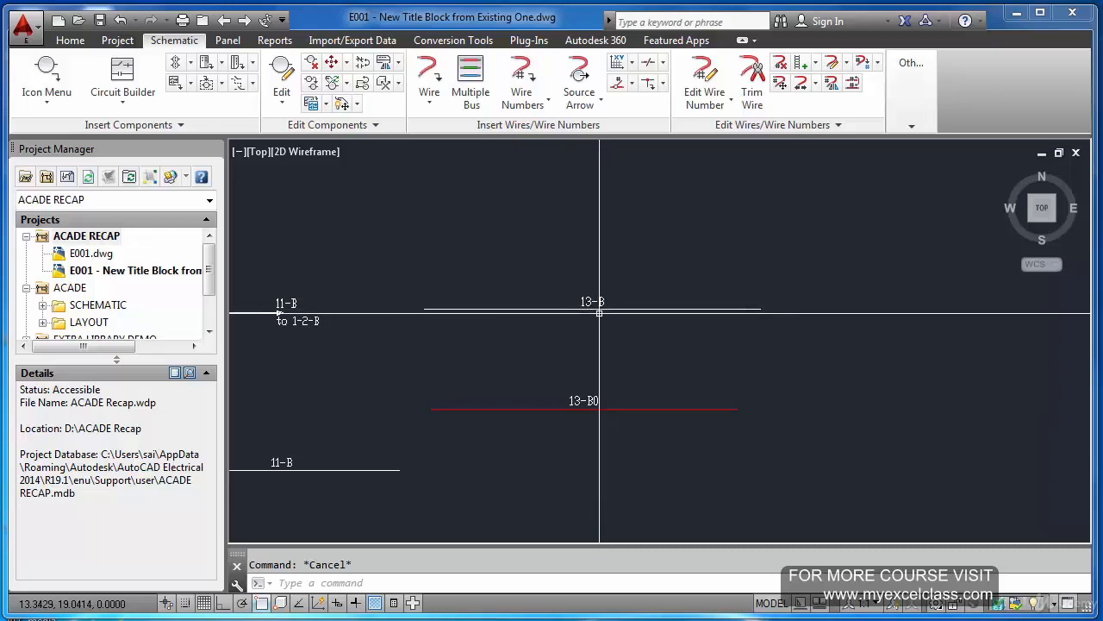
Undo the drawing-wide wire numbering.
{"action": "key", "text": "ctrl+z"}
{"action": "key", "text": "ctrl+z"}
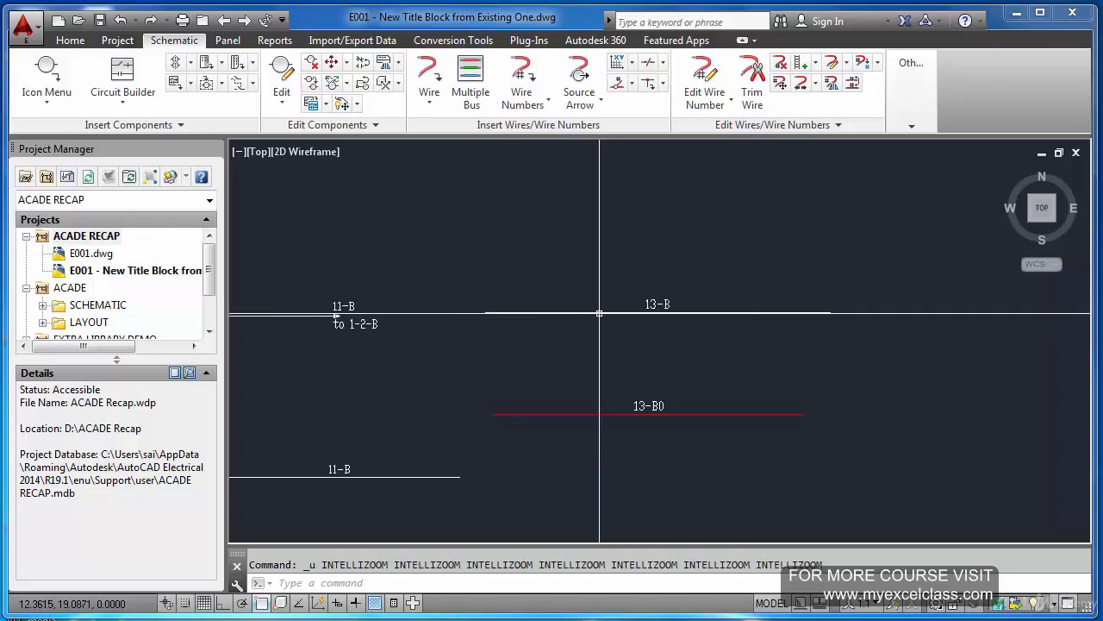
{"action": "scroll", "coordinate": [599, 312], "scroll_direction": "down", "scroll_amount": 4}
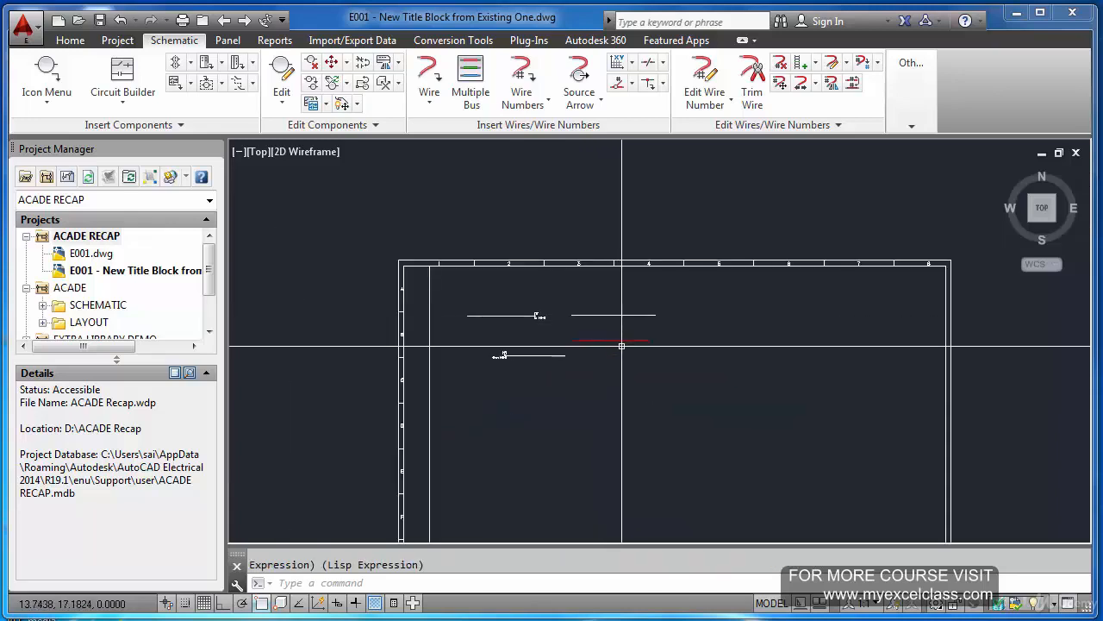
{"action": "scroll", "coordinate": [593, 314], "scroll_direction": "up", "scroll_amount": 3}
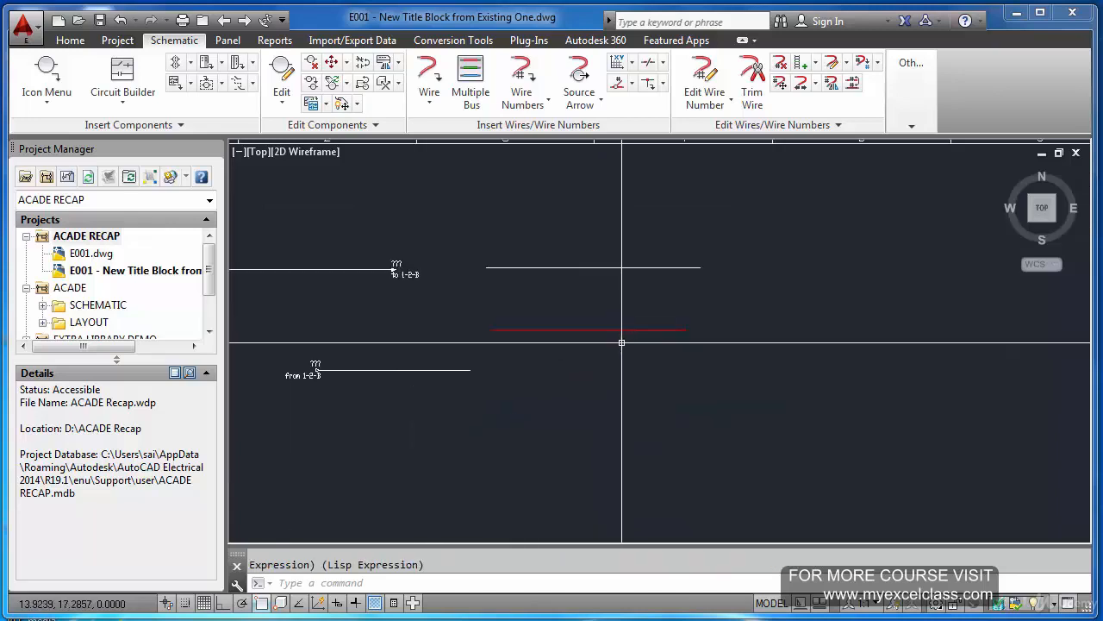
Inspect the layer 0 and Wire entries in the wire type list, leaving it without changes.
{"action": "left_click", "coordinate": [847, 63]}
{"action": "left_click", "coordinate": [863, 95]}
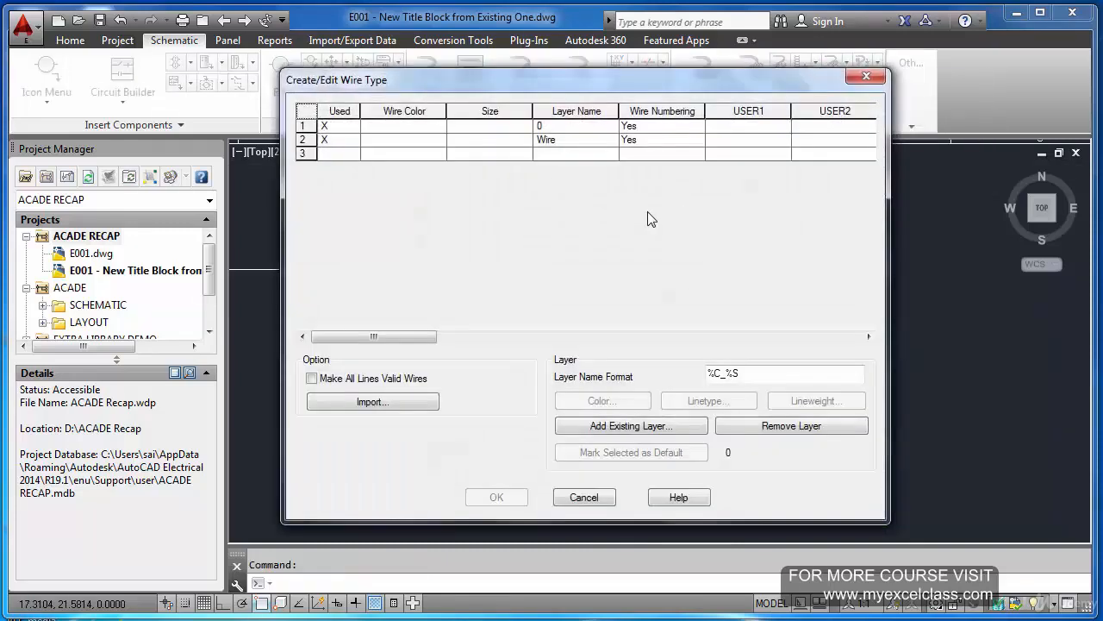
{"action": "left_click", "coordinate": [569, 126]}
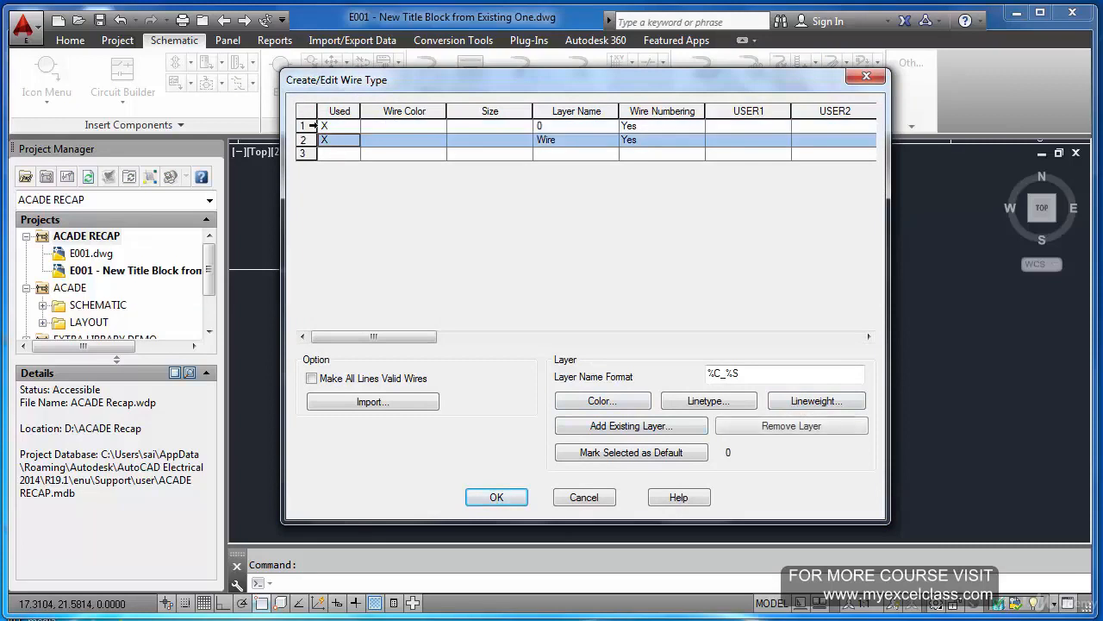
{"action": "left_click", "coordinate": [307, 125]}
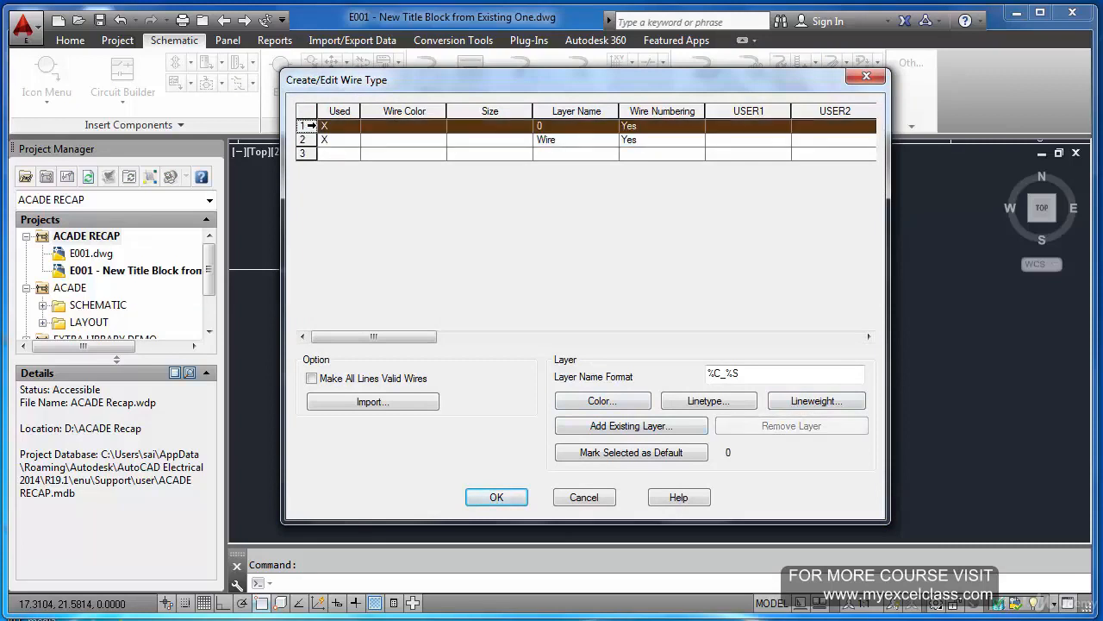
{"action": "left_click", "coordinate": [584, 497]}
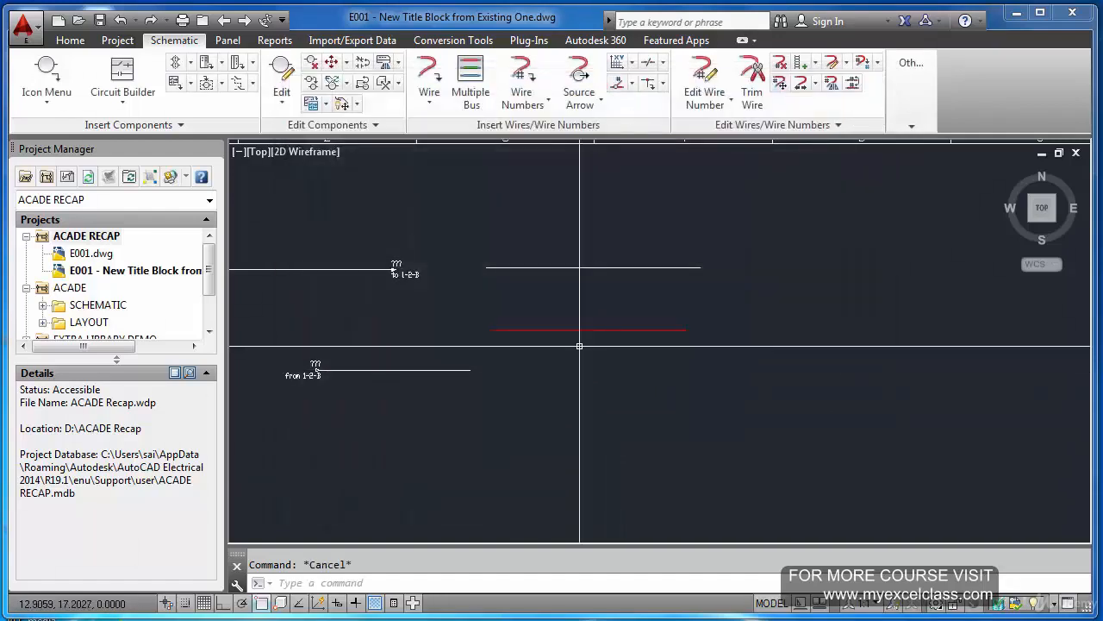
{"action": "left_click", "coordinate": [71, 40]}
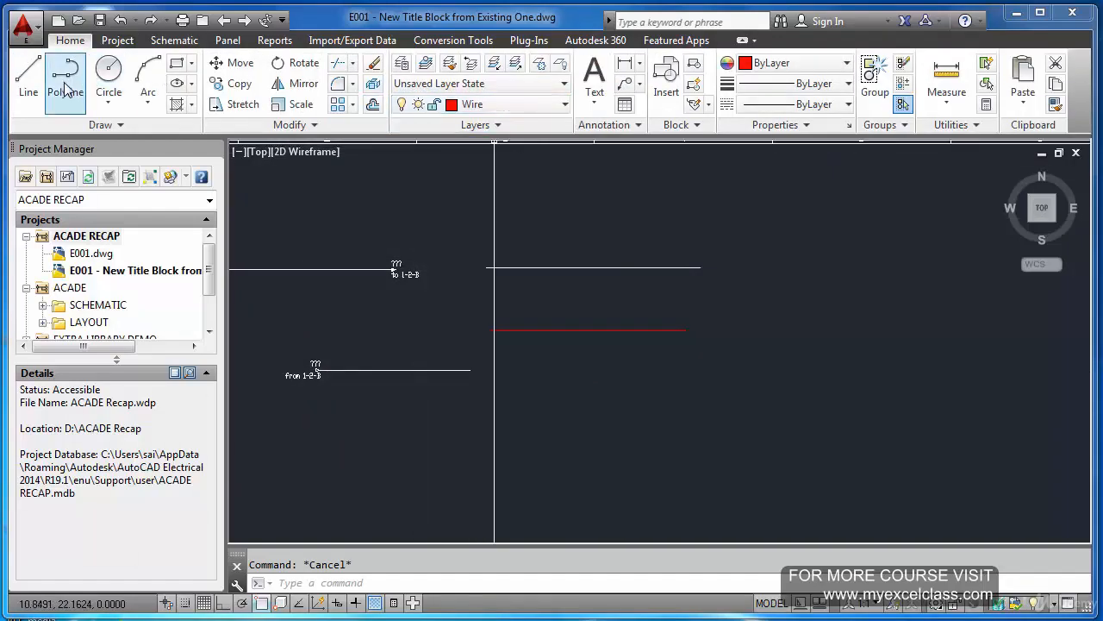
{"action": "left_click", "coordinate": [174, 40]}
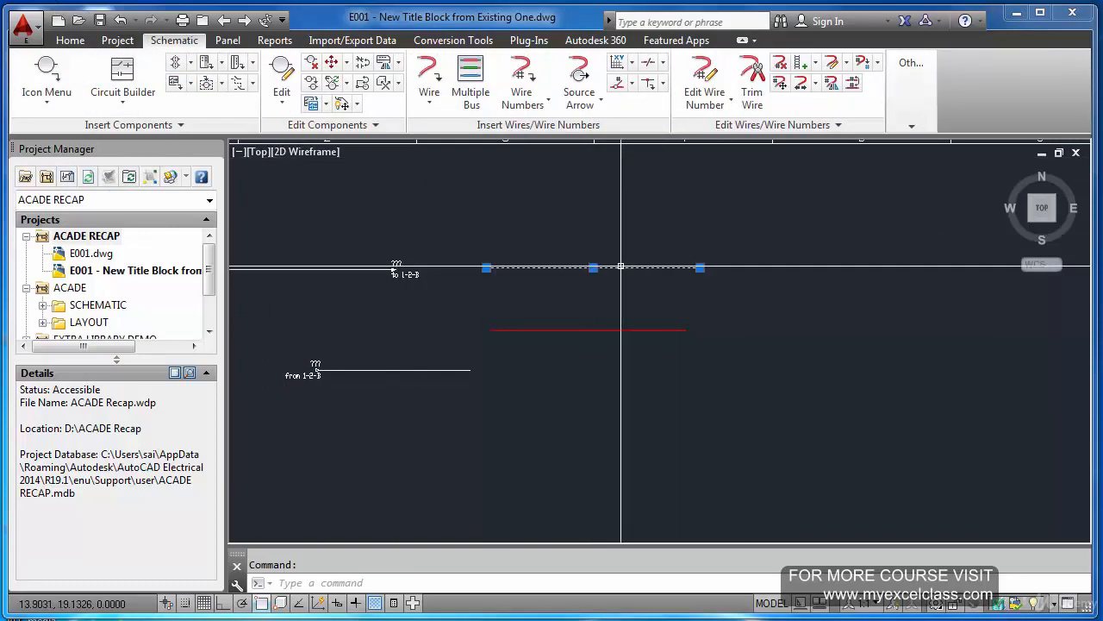
{"action": "key", "text": "Escape"}
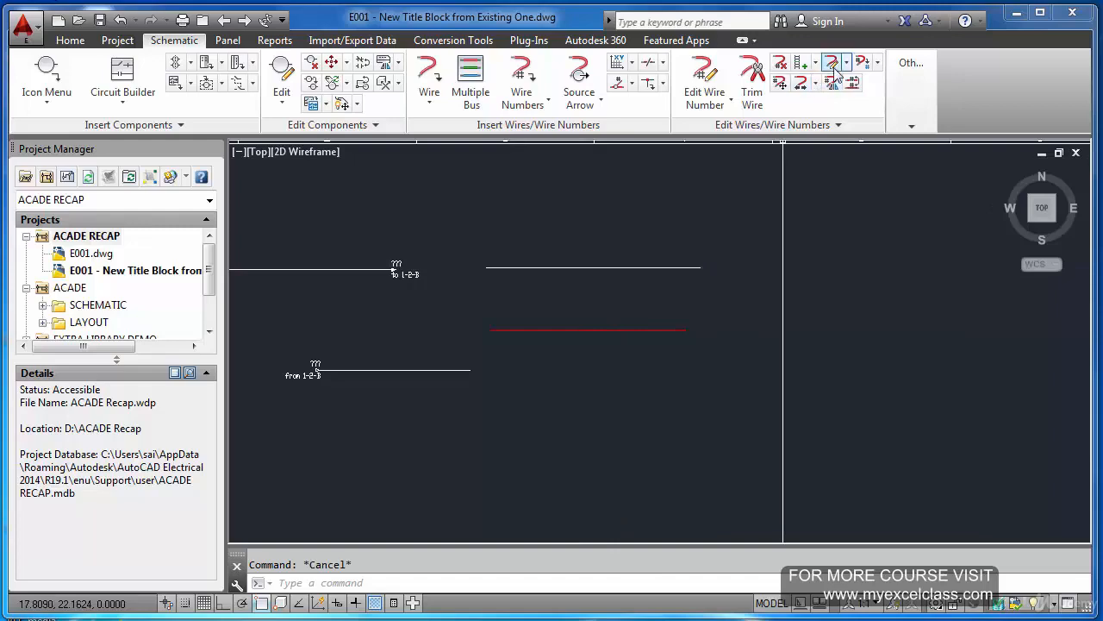
Mark the Wire layer as the default wire type for the drawing.
{"action": "left_click", "coordinate": [847, 63]}
{"action": "left_click", "coordinate": [901, 89]}
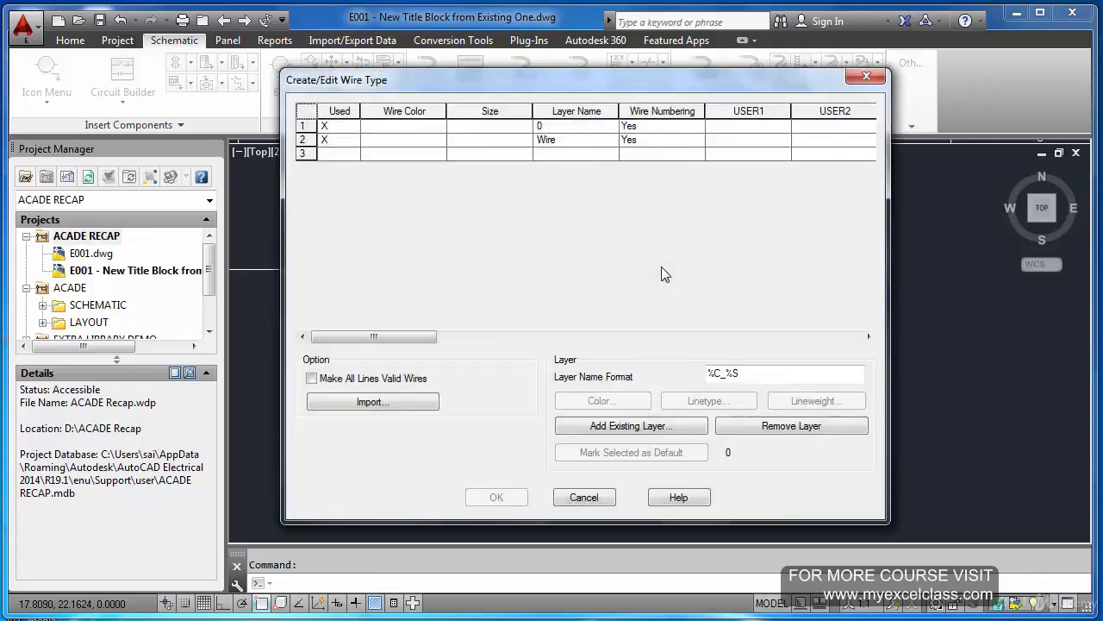
{"action": "left_click", "coordinate": [338, 127]}
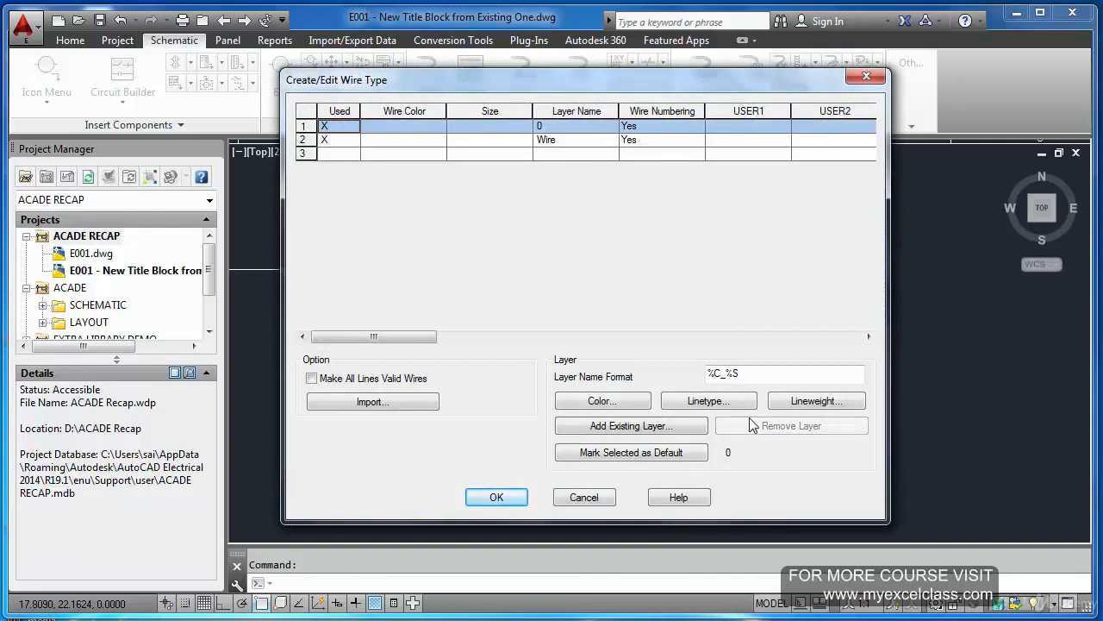
{"action": "left_click", "coordinate": [322, 141]}
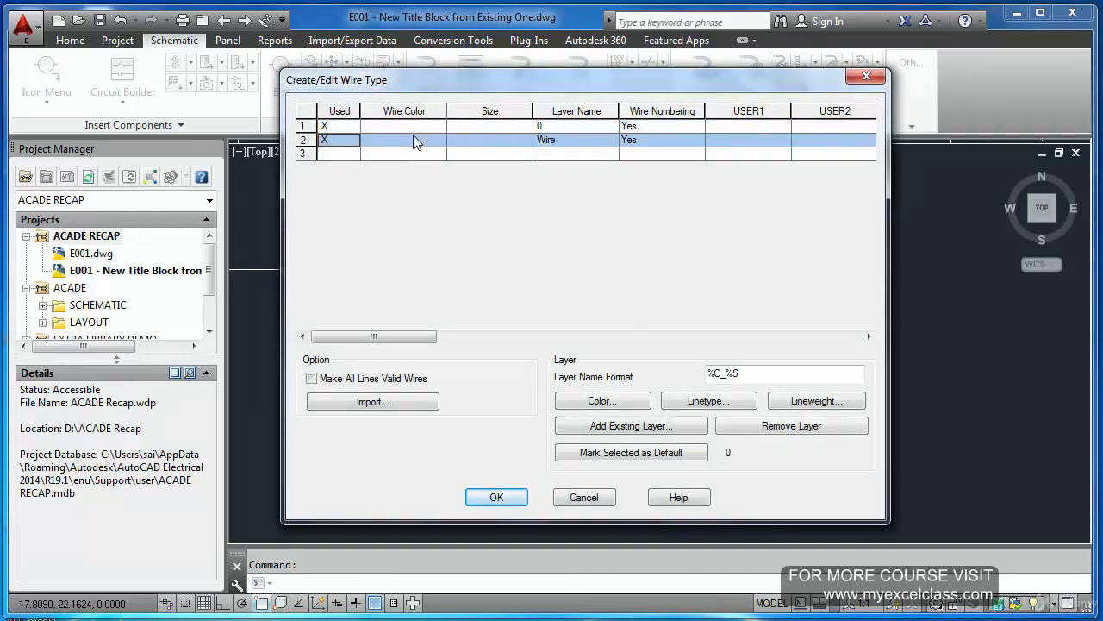
{"action": "left_click", "coordinate": [342, 128]}
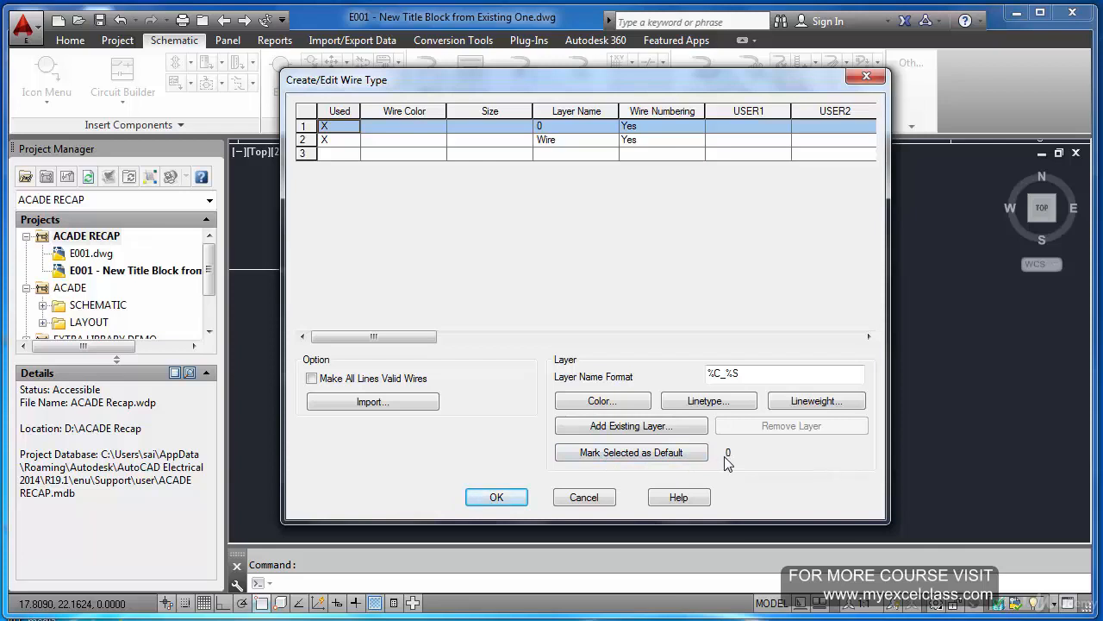
{"action": "left_click", "coordinate": [312, 139]}
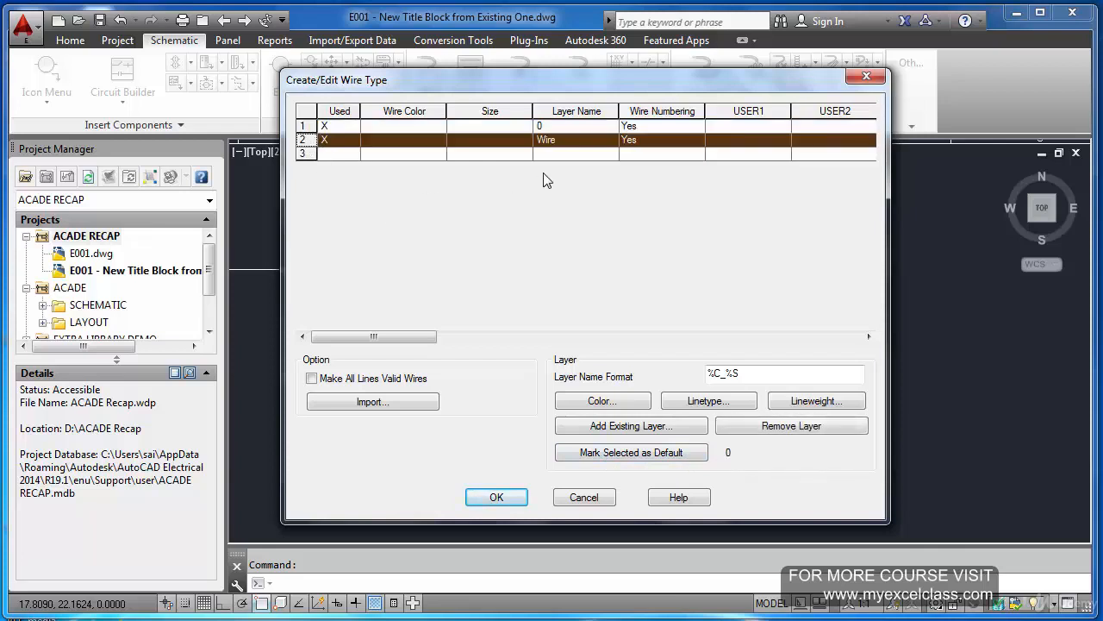
{"action": "left_click", "coordinate": [627, 455]}
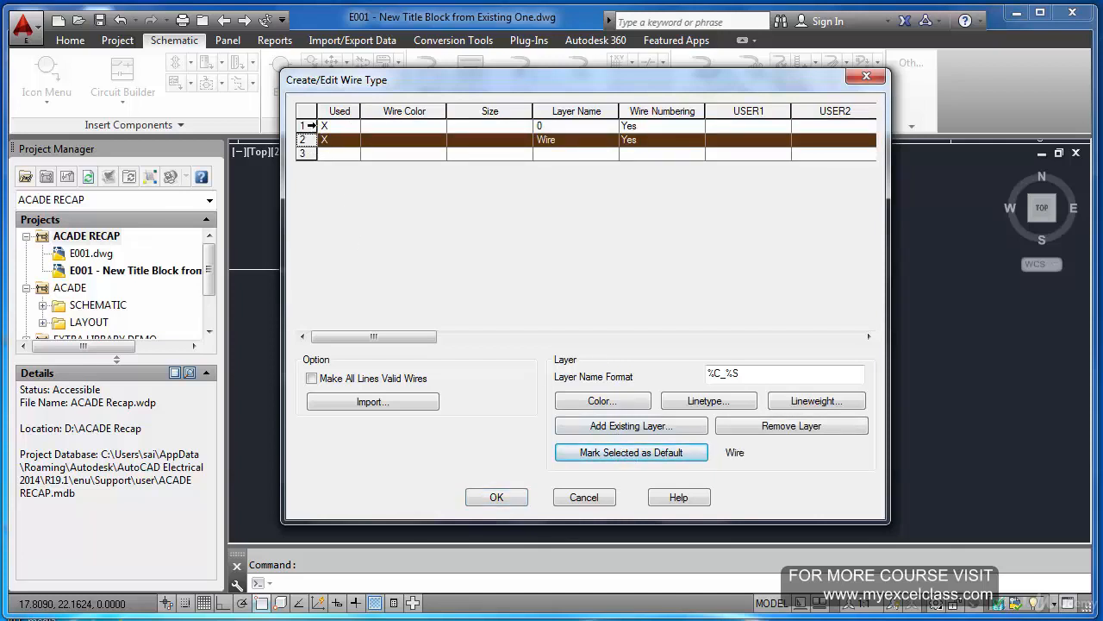
Remove layer 0 from the drawing's wire types and apply the change.
{"action": "left_click", "coordinate": [309, 126]}
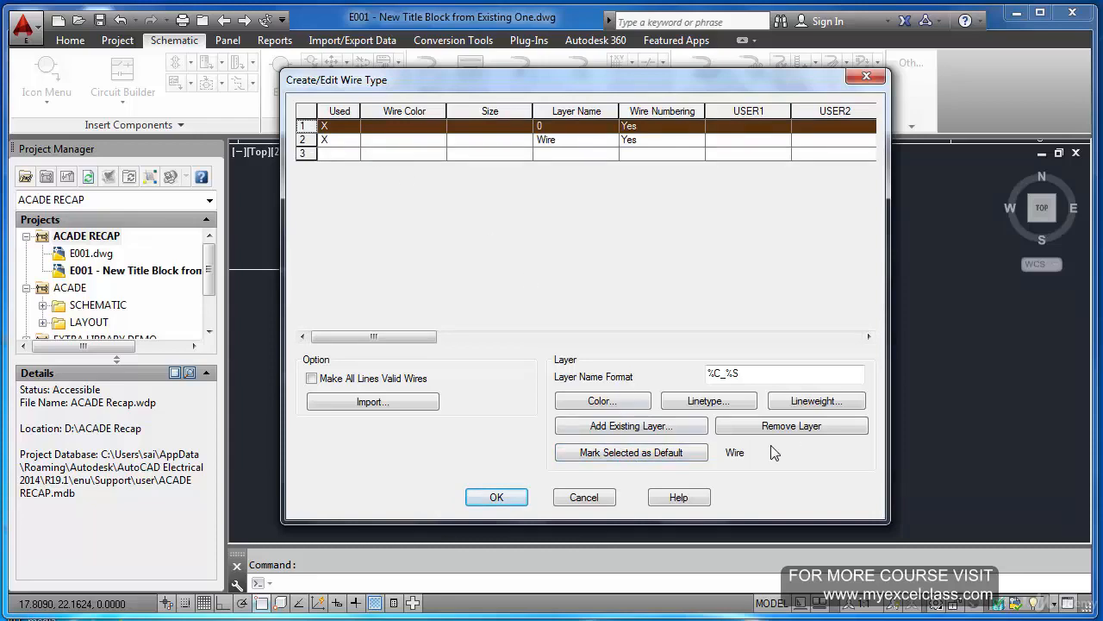
{"action": "left_click", "coordinate": [792, 431]}
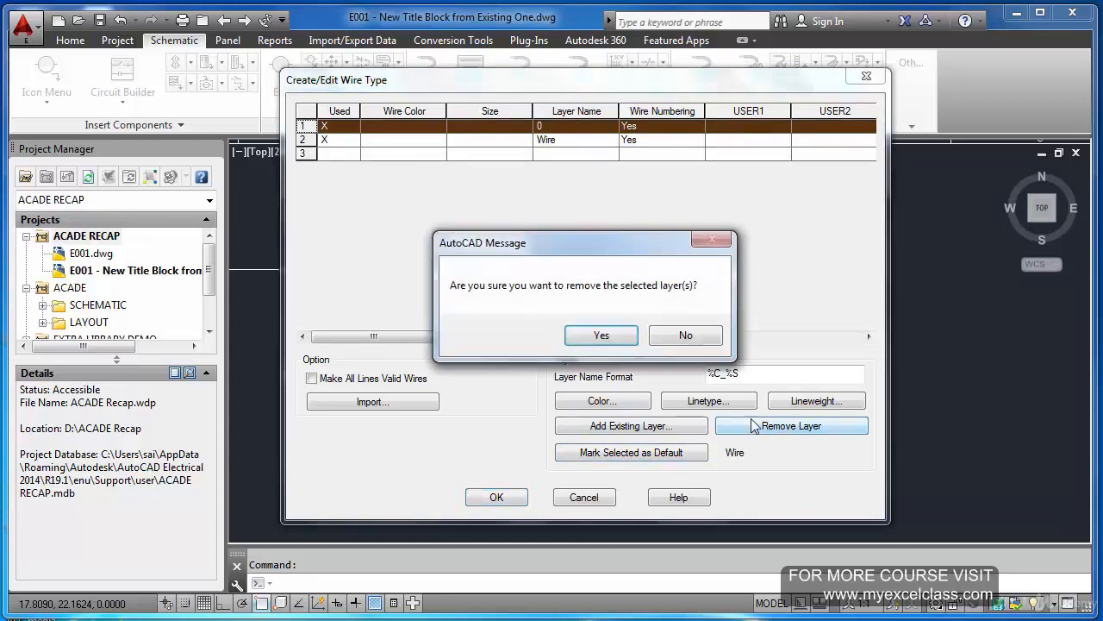
{"action": "left_click", "coordinate": [601, 335]}
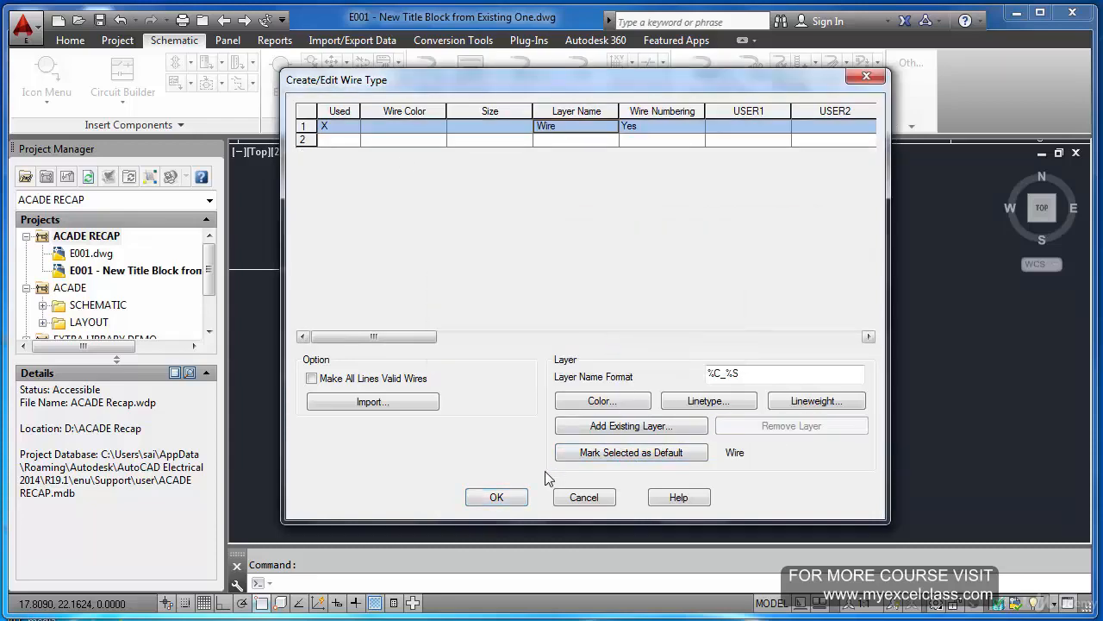
{"action": "left_click", "coordinate": [497, 497]}
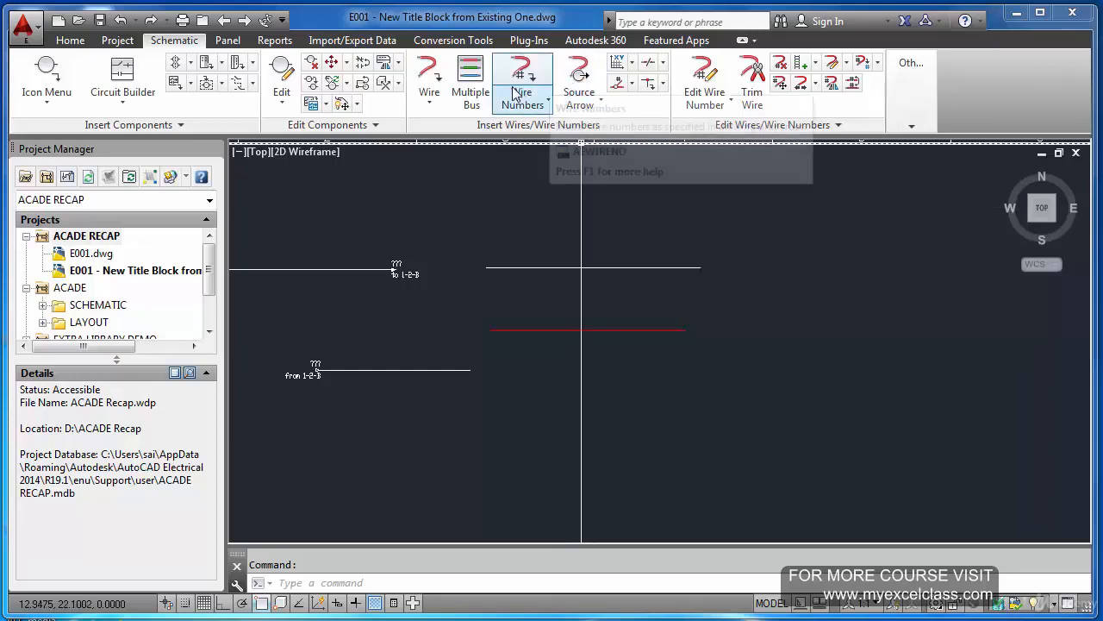
Insert wire numbers drawing-wide in X-Y Grid mode with tag/retag all, and check the border lines and wires for numbers.
{"action": "left_click", "coordinate": [517, 90]}
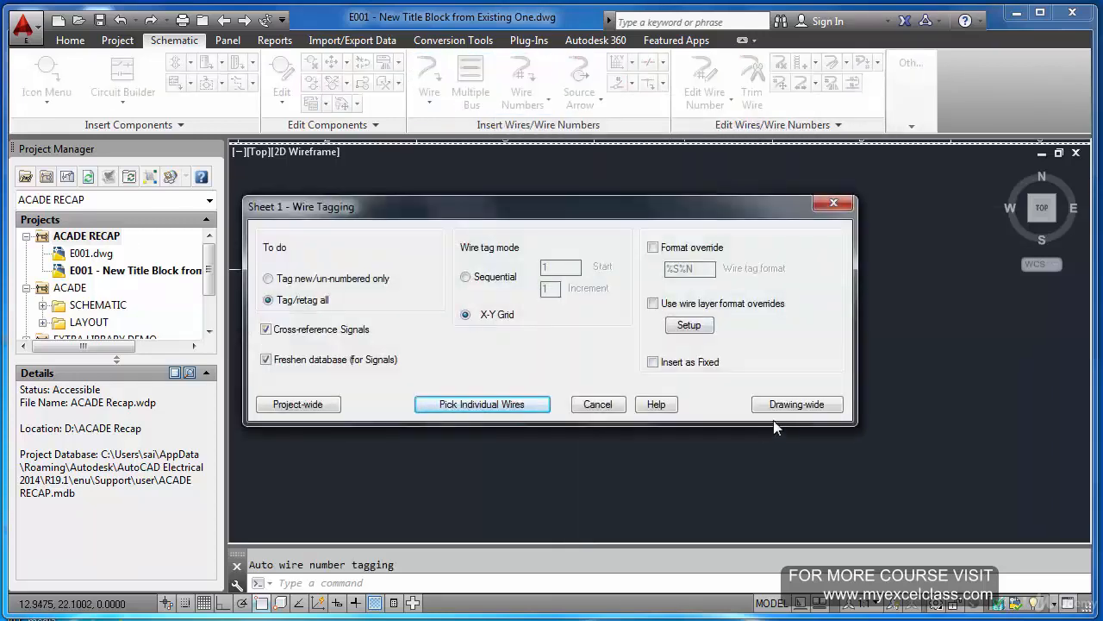
{"action": "left_click", "coordinate": [769, 404]}
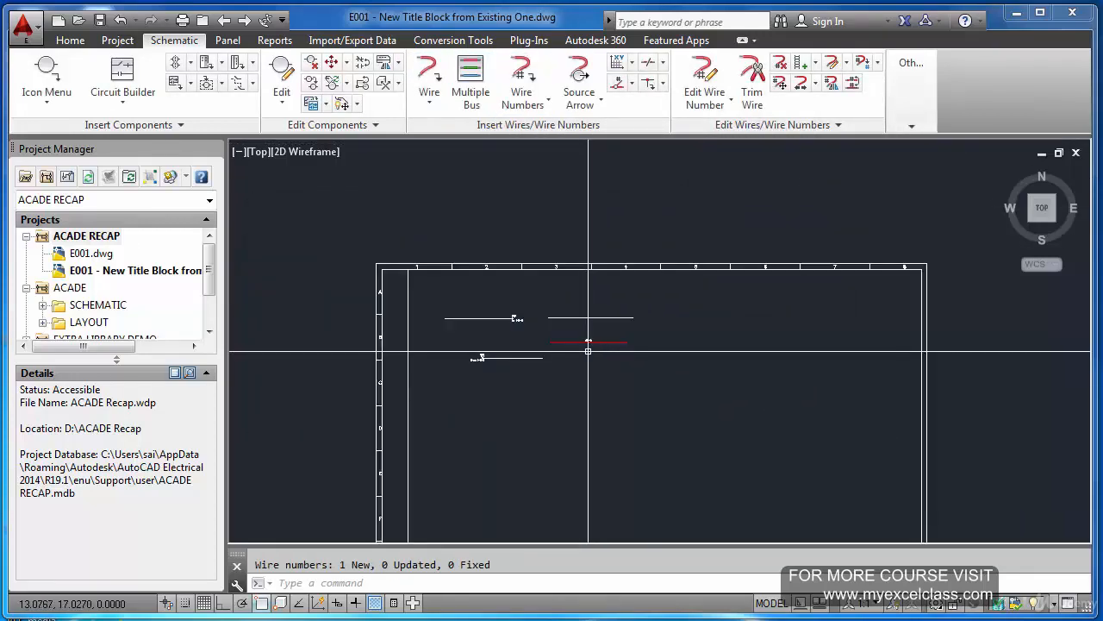
{"action": "scroll", "coordinate": [517, 332], "scroll_direction": "up", "scroll_amount": 6}
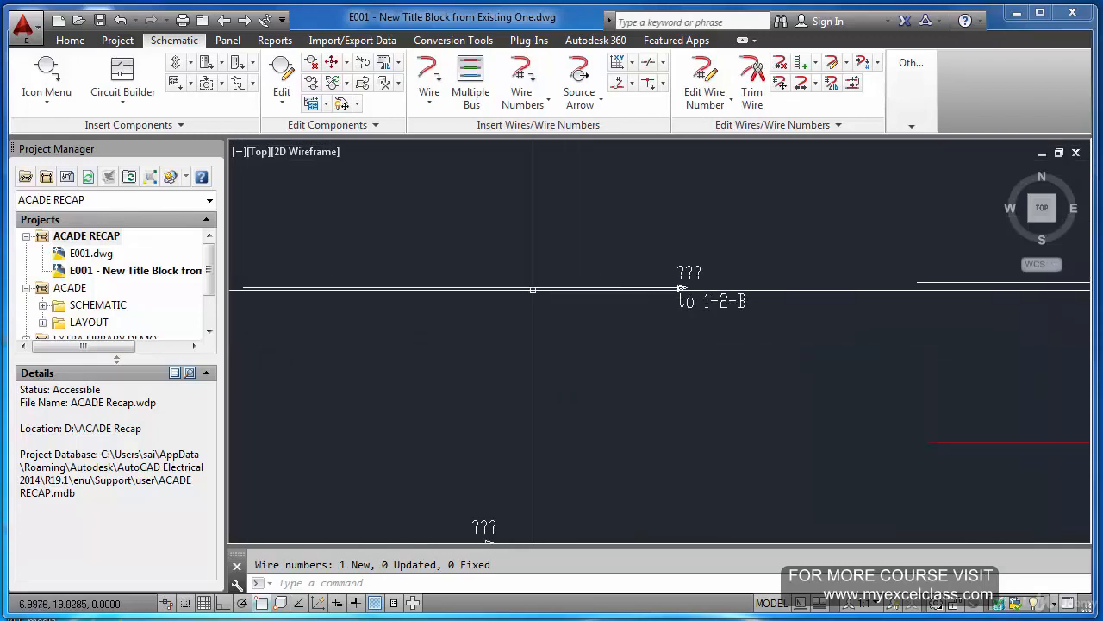
{"action": "scroll", "coordinate": [532, 290], "scroll_direction": "down", "scroll_amount": 2}
{"action": "scroll", "coordinate": [798, 353], "scroll_direction": "up", "scroll_amount": 1}
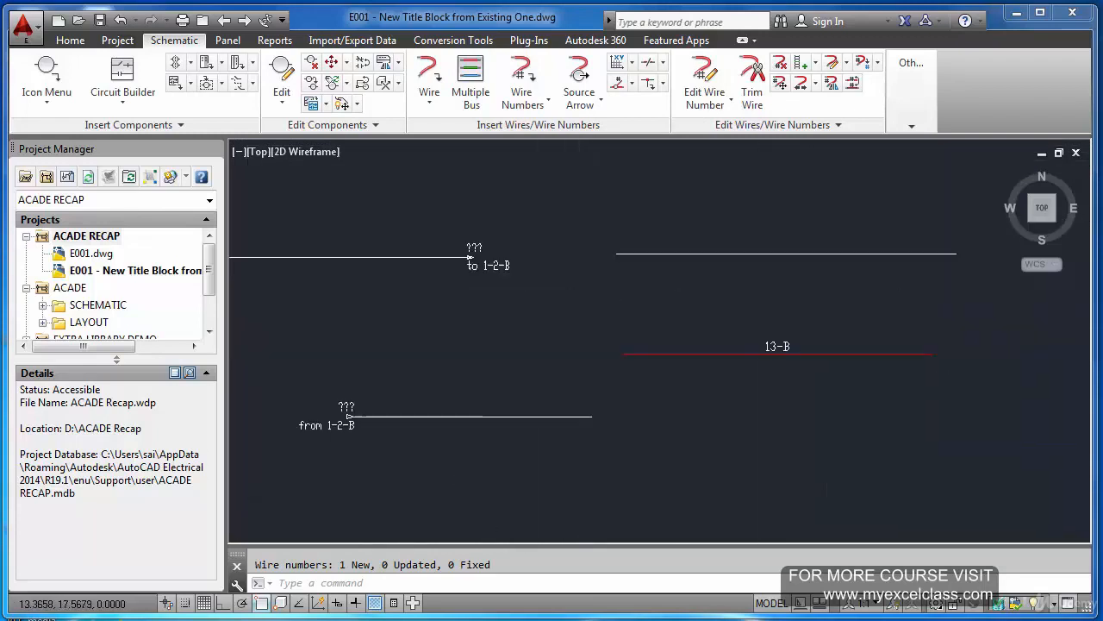
{"action": "scroll", "coordinate": [685, 340], "scroll_direction": "down", "scroll_amount": 4}
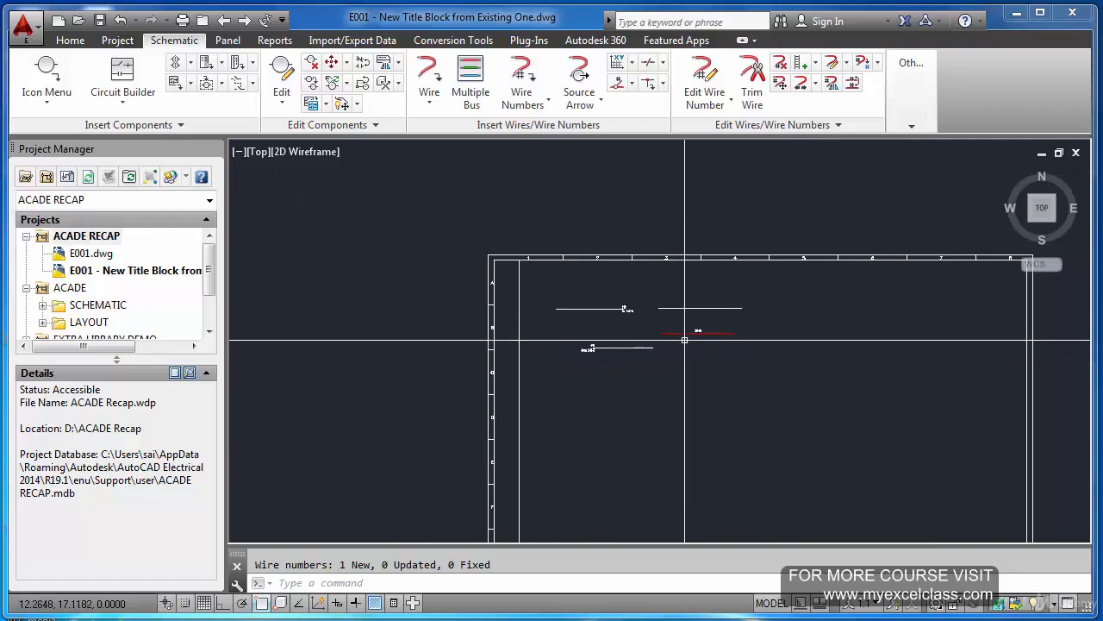
{"action": "scroll", "coordinate": [664, 340], "scroll_direction": "down", "scroll_amount": 3}
{"action": "scroll", "coordinate": [685, 339], "scroll_direction": "up", "scroll_amount": 5}
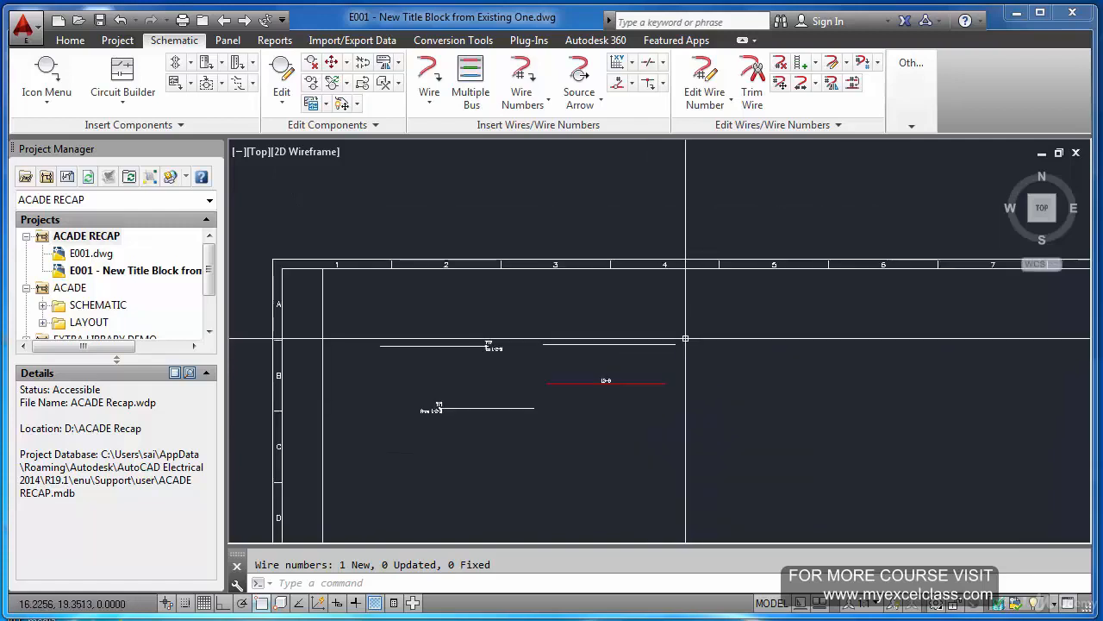
Erase all the test wires, signal arrows and the wire number inside the title block frame.
{"action": "type", "text": "e"}
{"action": "key", "text": "Return"}
{"action": "left_click", "coordinate": [687, 332]}
{"action": "left_click", "coordinate": [379, 420]}
{"action": "key", "text": "Return"}
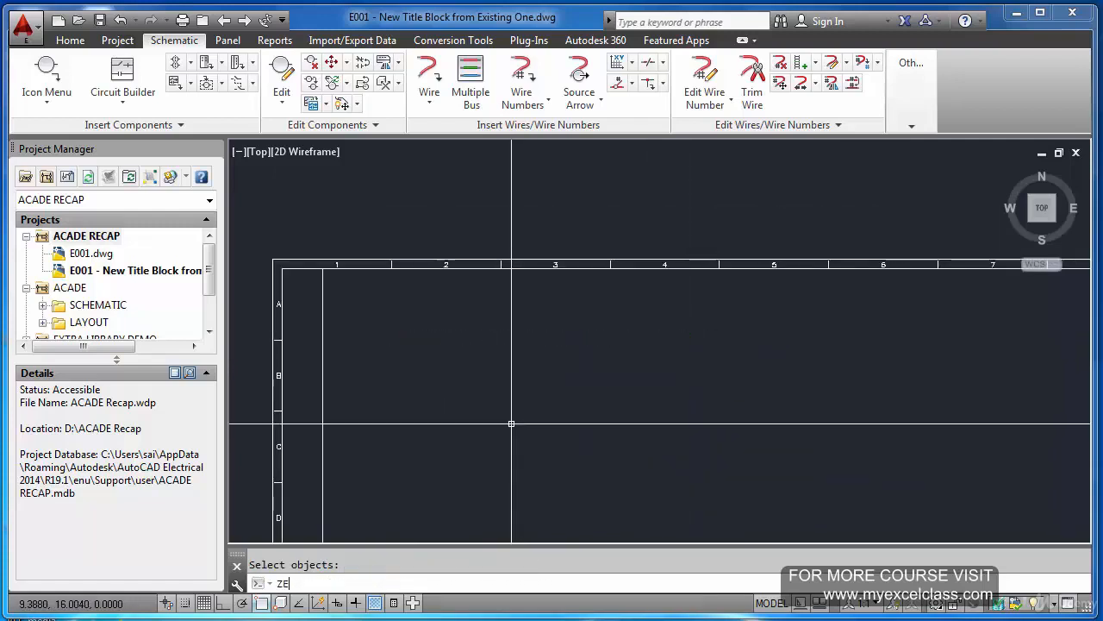
{"action": "key", "text": "Return"}
{"action": "key", "text": "Escape"}
{"action": "type", "text": "Z"}
{"action": "key", "text": "Return"}
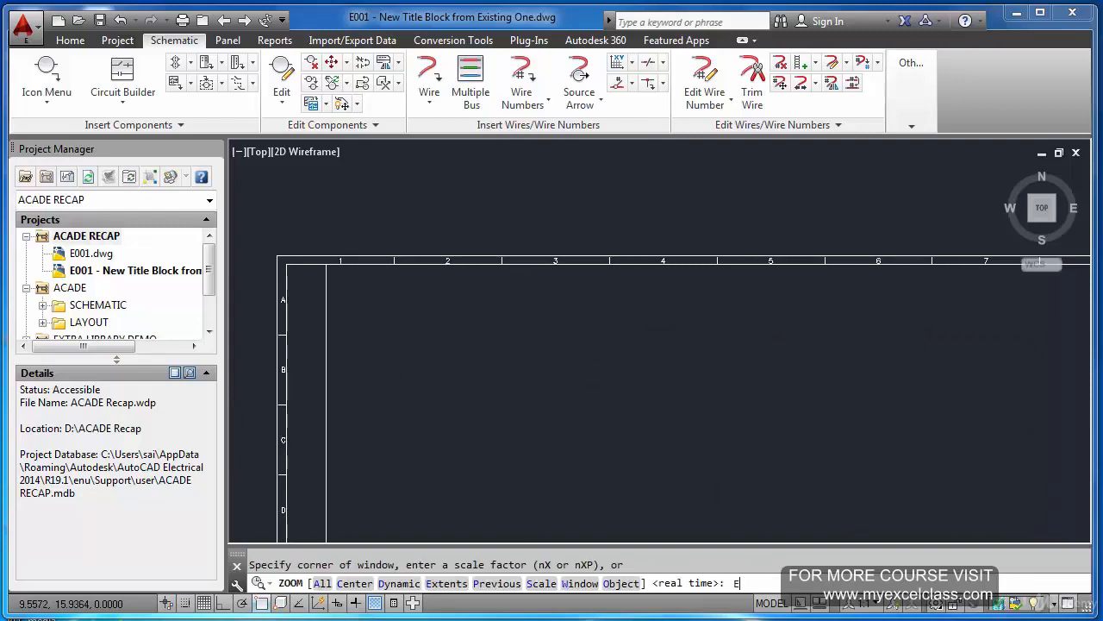
{"action": "type", "text": "E"}
{"action": "key", "text": "Return"}
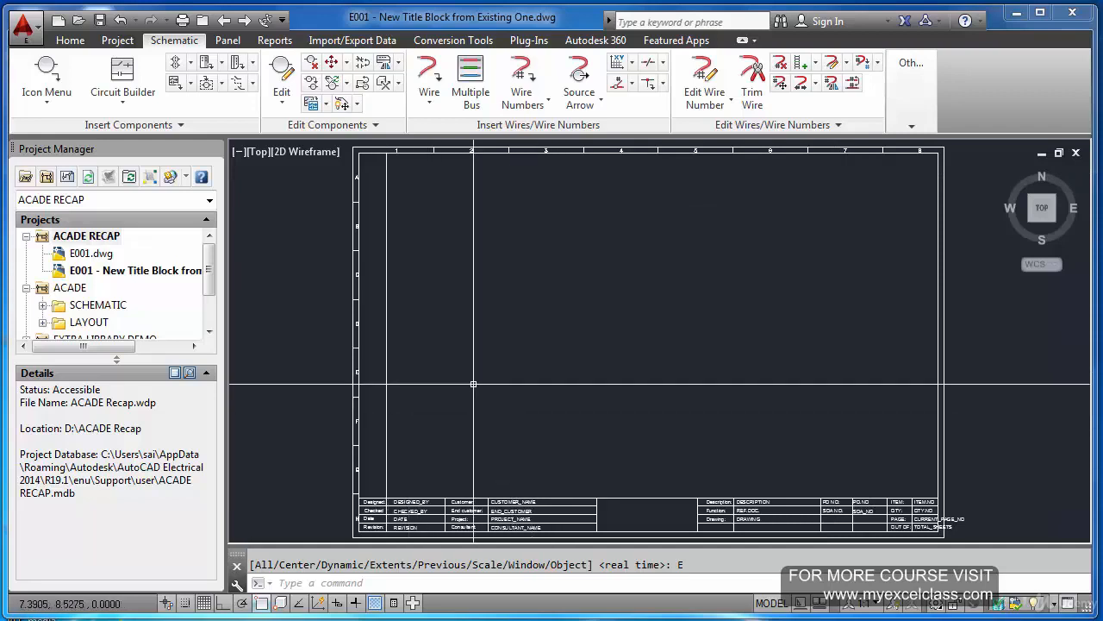
{"action": "scroll", "coordinate": [498, 535], "scroll_direction": "up", "scroll_amount": 4}
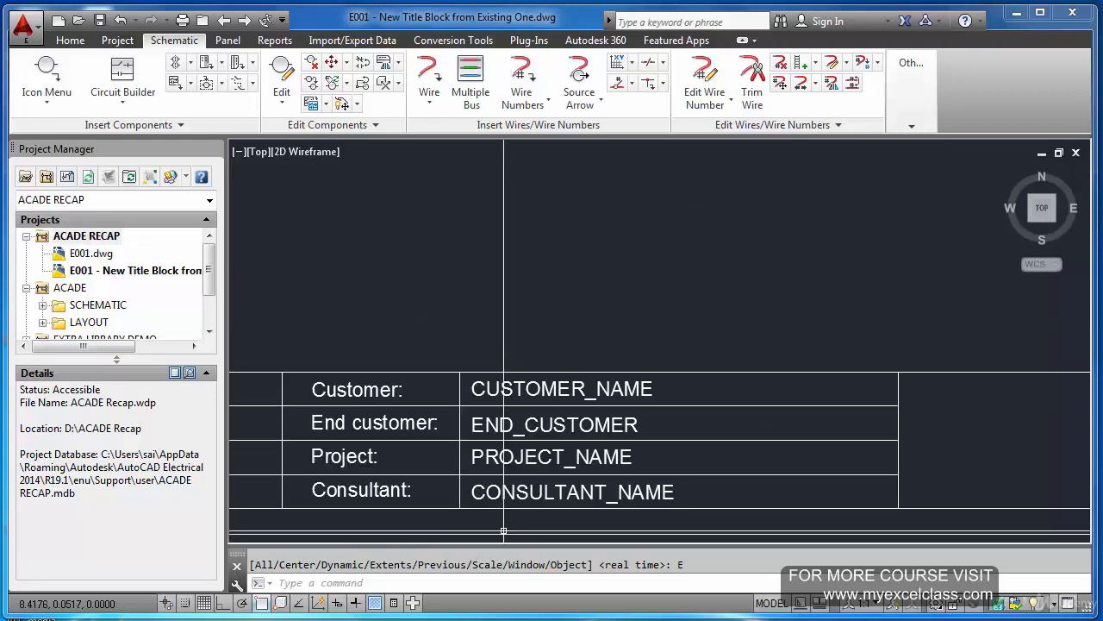
{"action": "scroll", "coordinate": [533, 347], "scroll_direction": "down", "scroll_amount": 6}
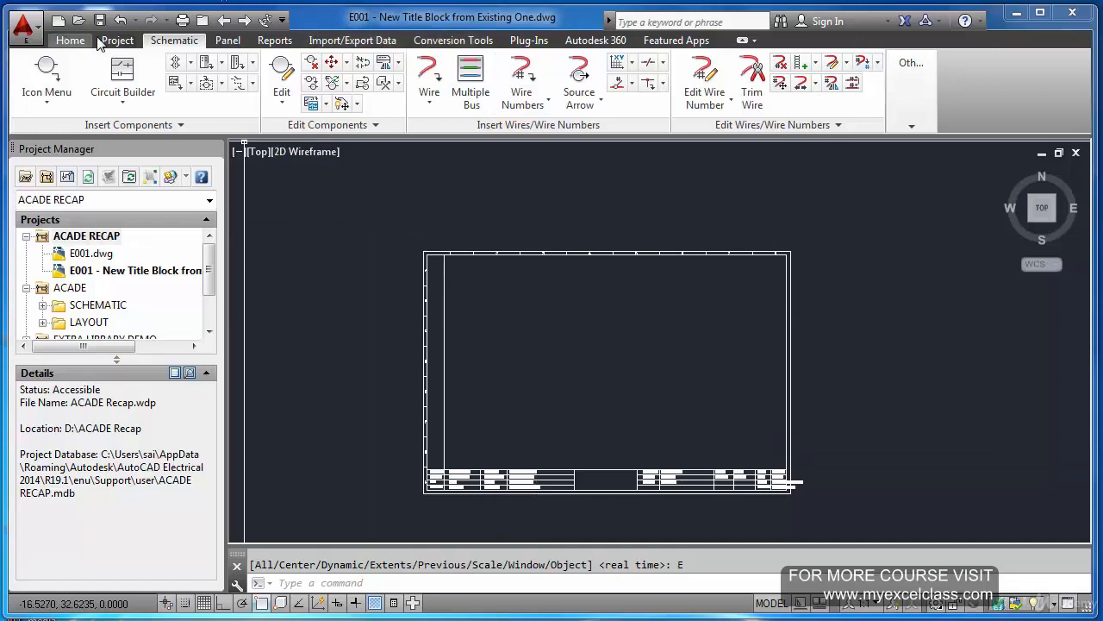
Display the menu bar and begin a block definition named TEST_TB, based at the title block frame's lower-left outer corner.
{"action": "left_click", "coordinate": [281, 20]}
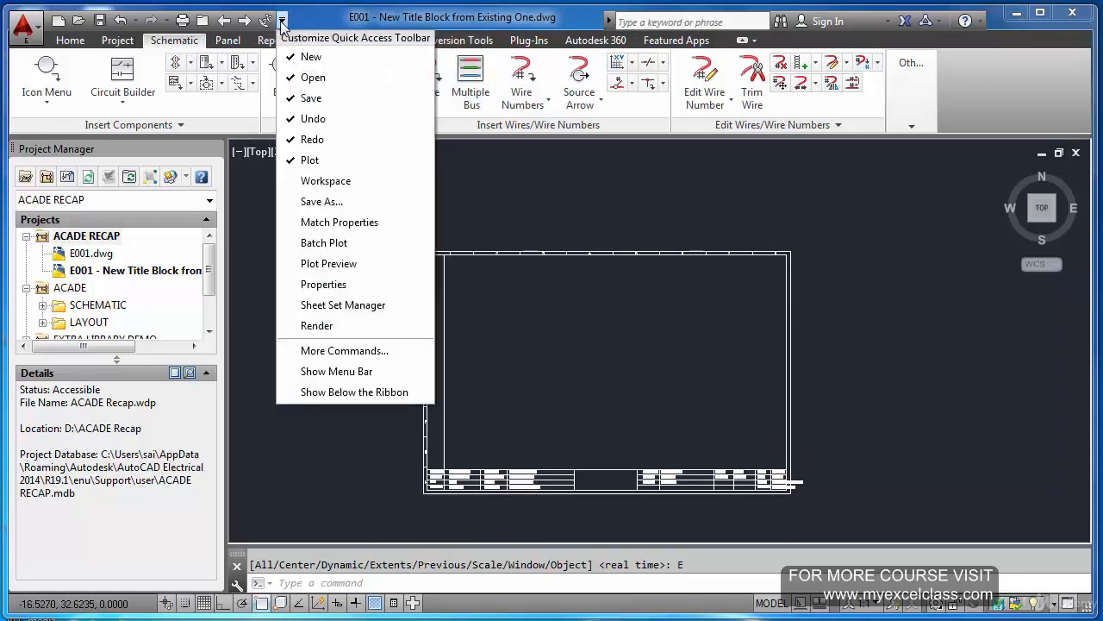
{"action": "left_click", "coordinate": [353, 376]}
{"action": "left_click", "coordinate": [330, 42]}
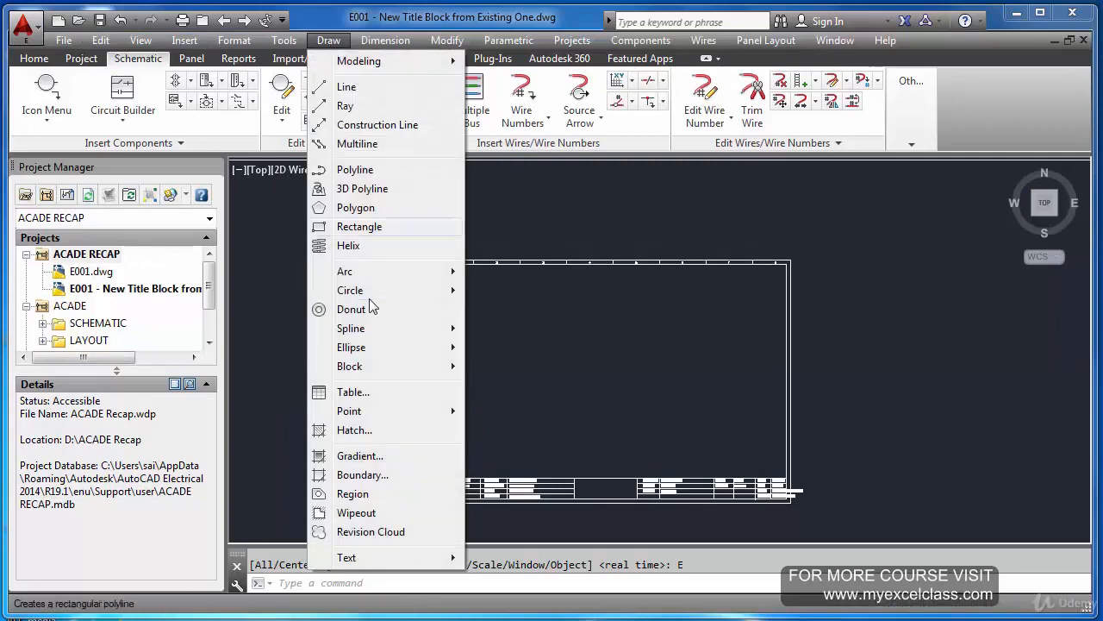
{"action": "mouse_move", "coordinate": [405, 366]}
{"action": "left_click", "coordinate": [509, 367]}
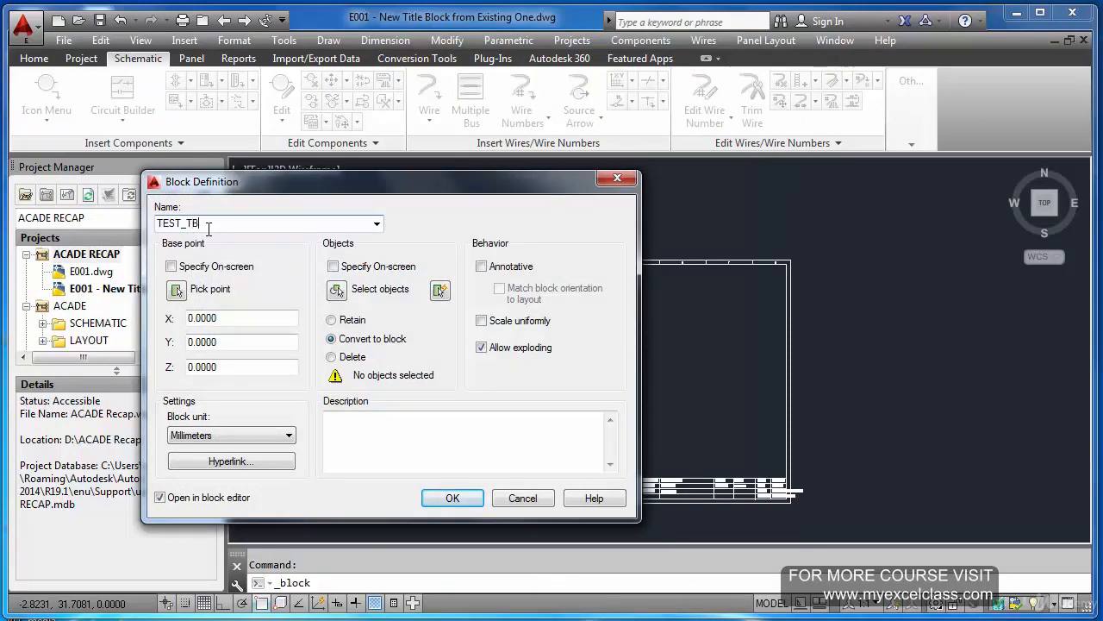
{"action": "left_click", "coordinate": [193, 291]}
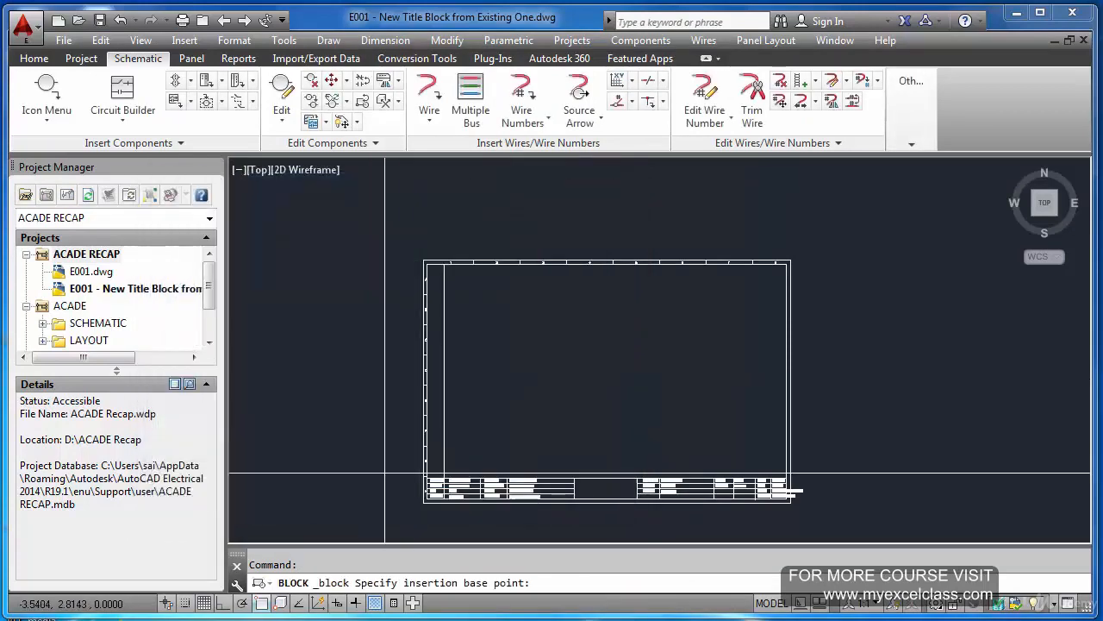
{"action": "left_click", "coordinate": [424, 505]}
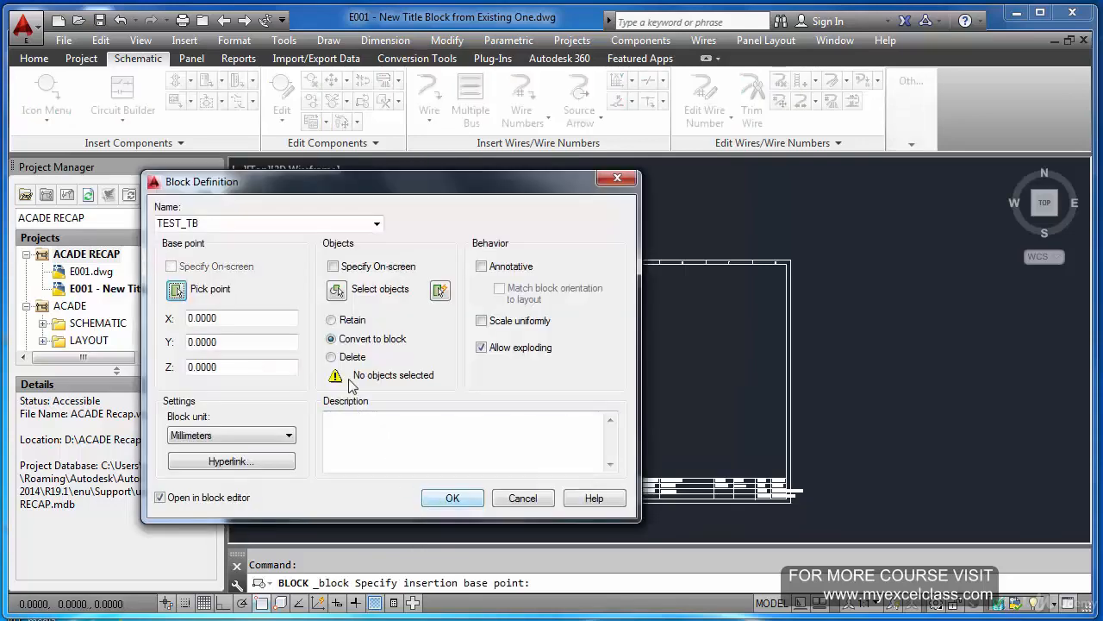
Add the CUSTOMER_NAME, END_CUSTOMER, PROJECT_NAME and CONSULTANT_NAME attributes to the block's object selection.
{"action": "left_click", "coordinate": [337, 290]}
{"action": "scroll", "coordinate": [532, 497], "scroll_direction": "up", "scroll_amount": 5}
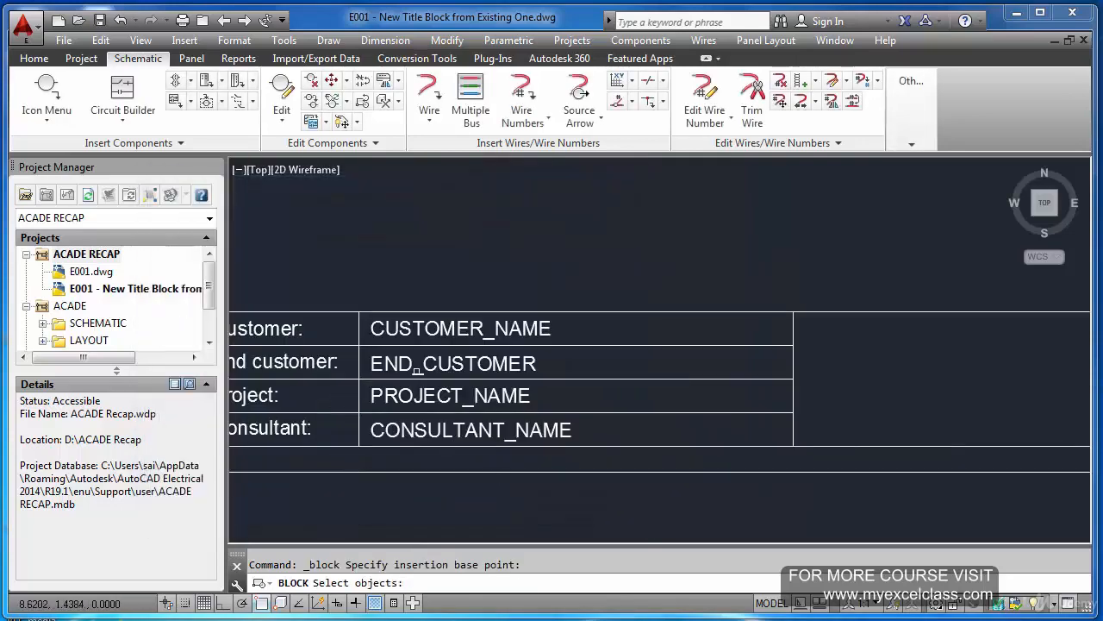
{"action": "left_click", "coordinate": [435, 333]}
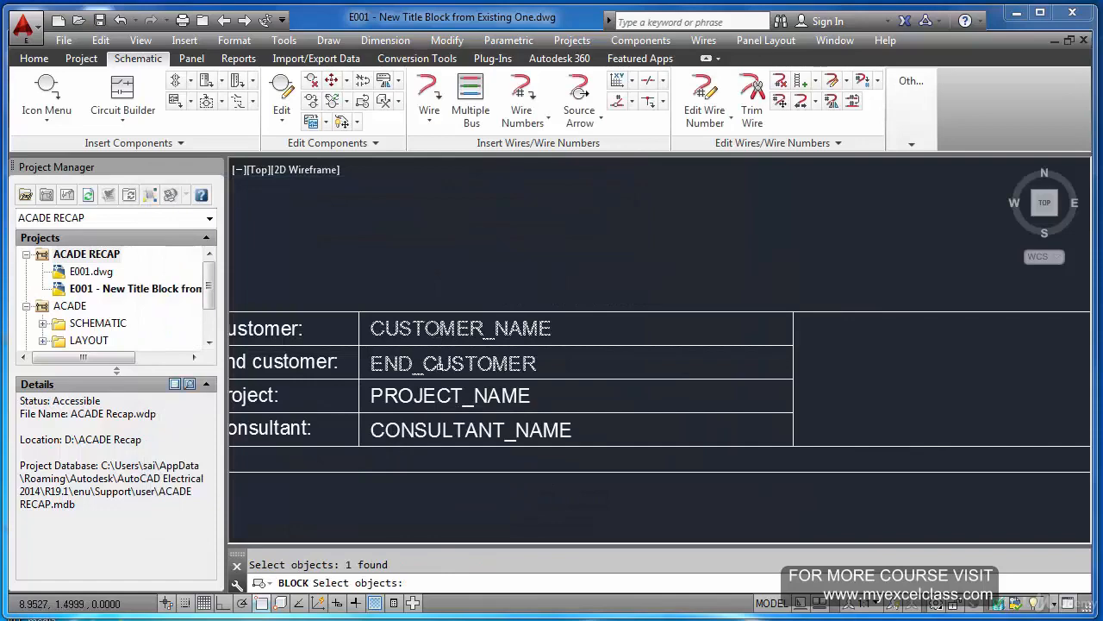
{"action": "left_click", "coordinate": [438, 366]}
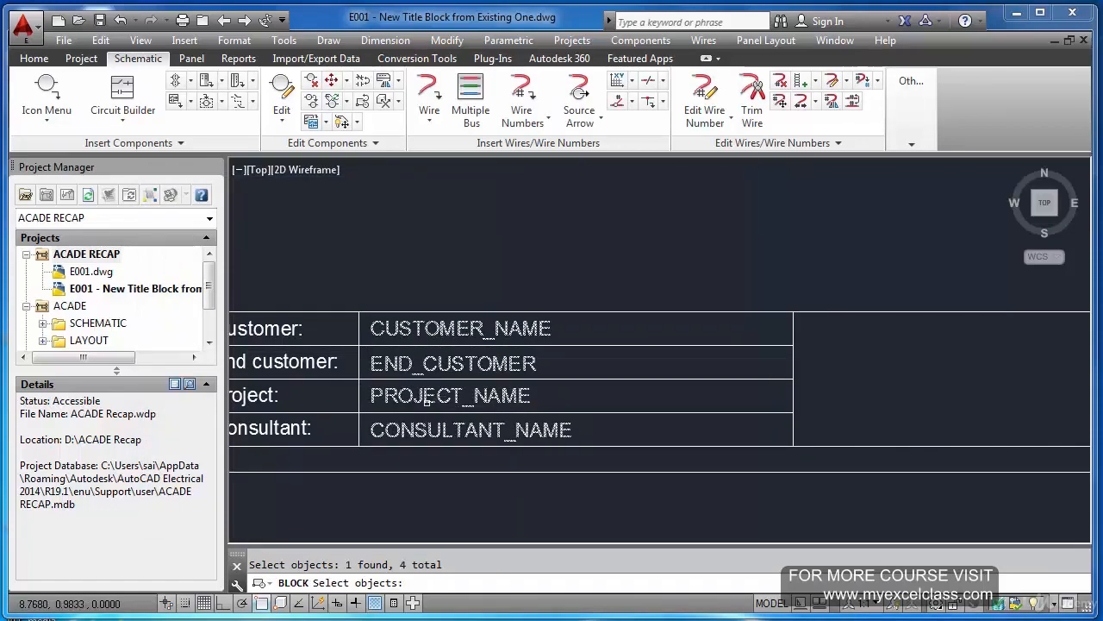
Add the DESCRIPTION, REF.DOC. and DRAWING attributes to the block's object selection.
{"action": "scroll", "coordinate": [425, 401], "scroll_direction": "down", "scroll_amount": 5}
{"action": "scroll", "coordinate": [406, 391], "scroll_direction": "up", "scroll_amount": 5}
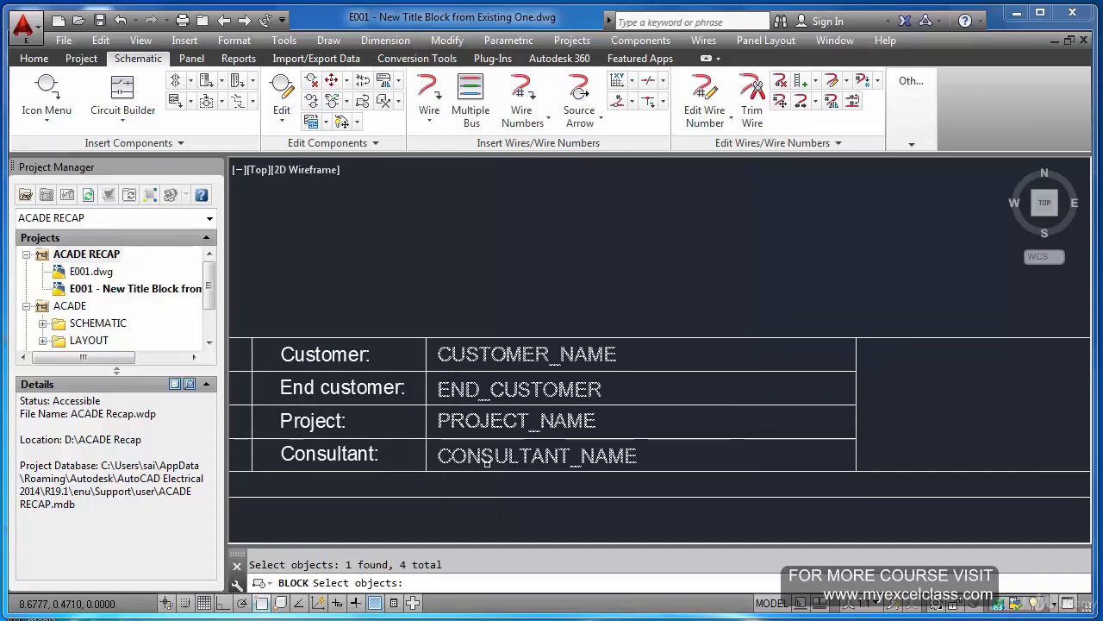
{"action": "scroll", "coordinate": [641, 470], "scroll_direction": "down", "scroll_amount": 5}
{"action": "scroll", "coordinate": [780, 487], "scroll_direction": "up", "scroll_amount": 5}
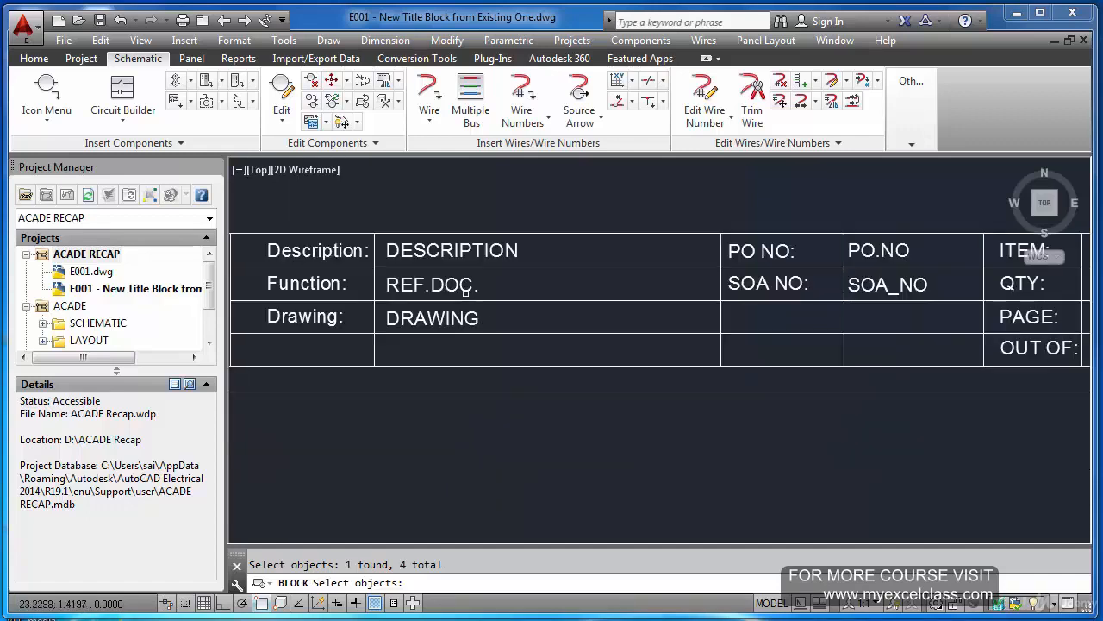
{"action": "left_click", "coordinate": [455, 251]}
{"action": "left_click", "coordinate": [457, 285]}
{"action": "left_click", "coordinate": [454, 318]}
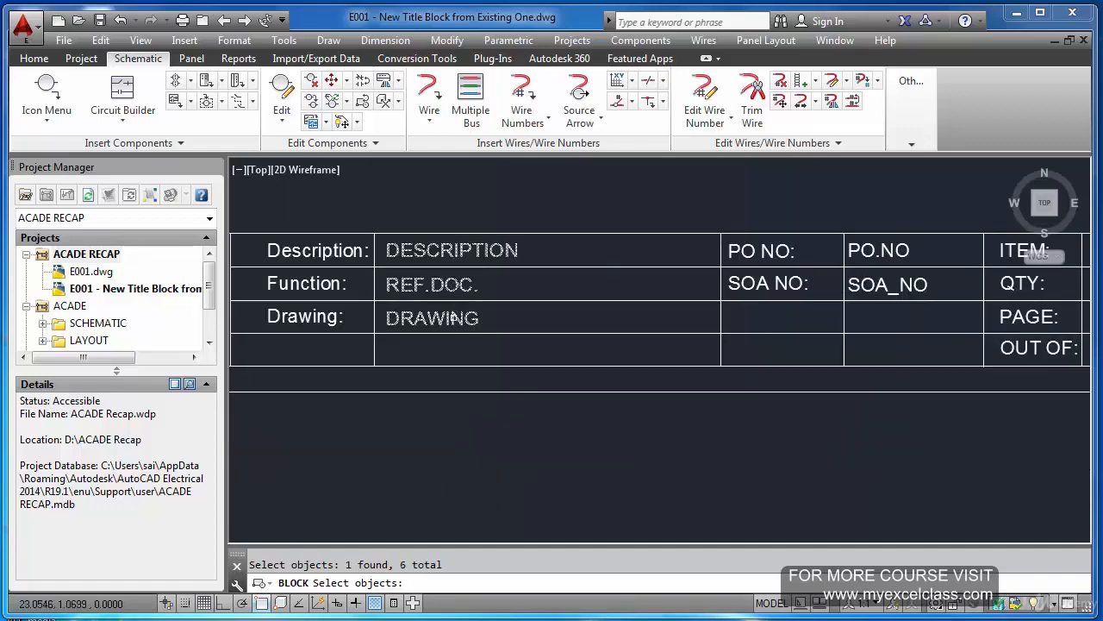
Add the PO.NO, SOA_NO, ITEM.NO, QTY.NO, CURRENT_PAGE_NO and TOTAL_SHEETS attributes to the block's object selection.
{"action": "scroll", "coordinate": [743, 324], "scroll_direction": "down", "scroll_amount": 2}
{"action": "scroll", "coordinate": [907, 296], "scroll_direction": "up", "scroll_amount": 2}
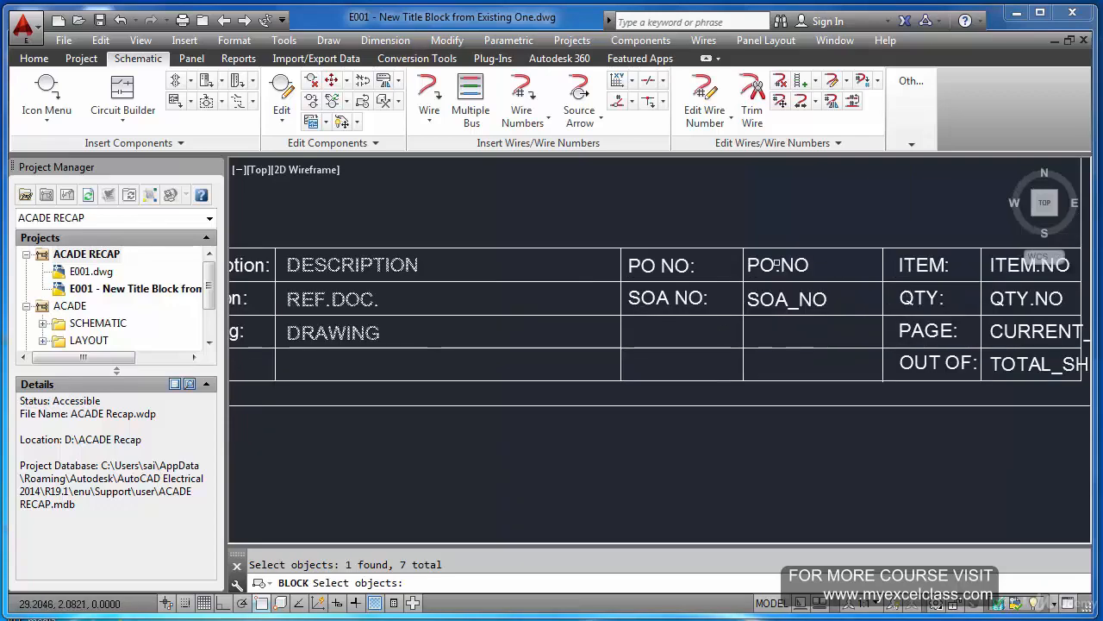
{"action": "scroll", "coordinate": [779, 300], "scroll_direction": "down", "scroll_amount": 4}
{"action": "scroll", "coordinate": [874, 281], "scroll_direction": "up", "scroll_amount": 4}
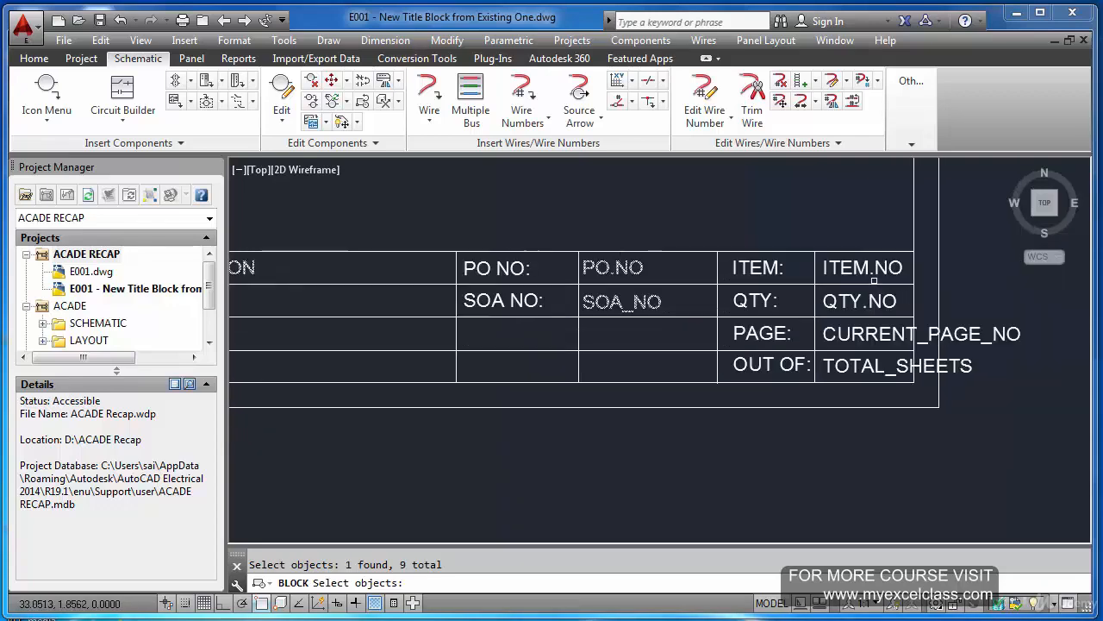
{"action": "left_click", "coordinate": [845, 270]}
{"action": "left_click", "coordinate": [852, 332]}
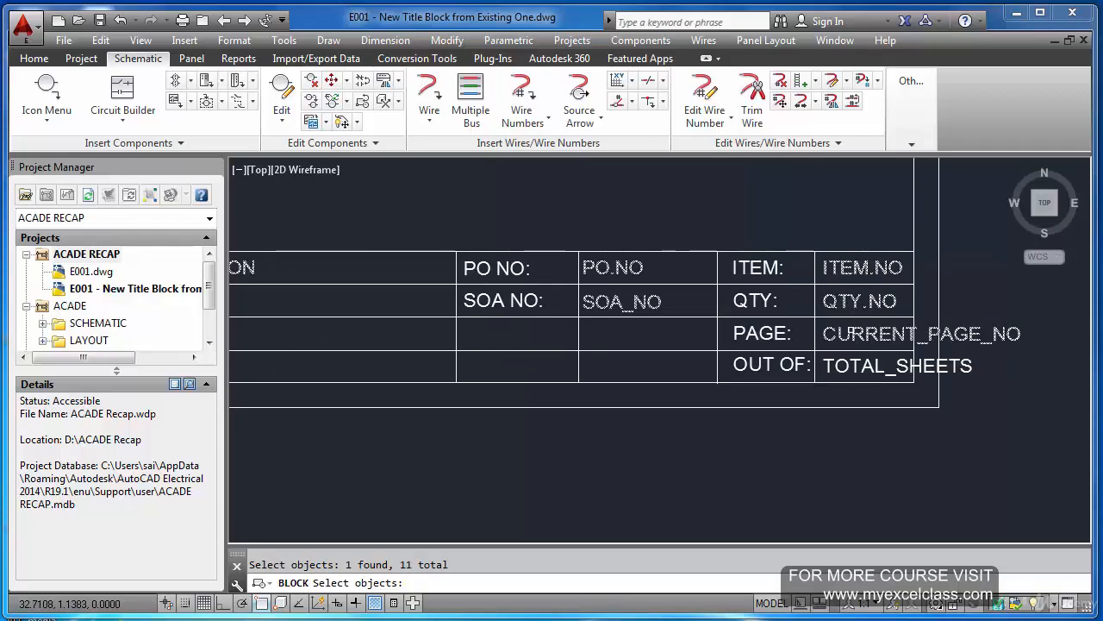
{"action": "left_click", "coordinate": [857, 364]}
Add the DESIGNED_BY, CHECKED_BY, DATE and REVISION attributes to the block's object selection.
{"action": "scroll", "coordinate": [853, 362], "scroll_direction": "down", "scroll_amount": 3}
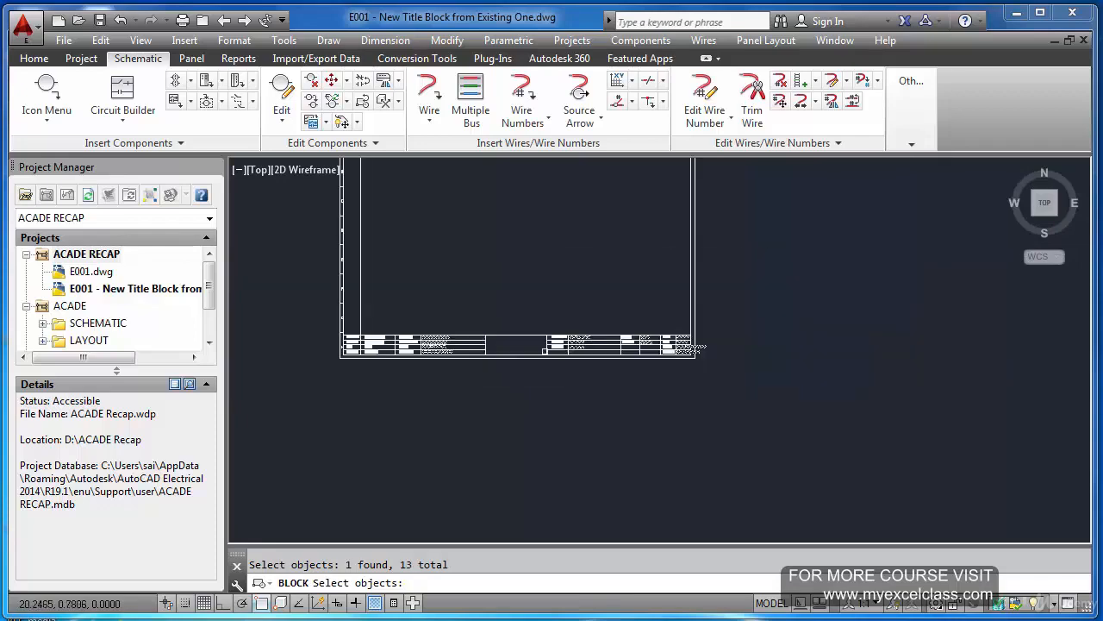
{"action": "scroll", "coordinate": [346, 328], "scroll_direction": "up", "scroll_amount": 4}
{"action": "scroll", "coordinate": [304, 327], "scroll_direction": "up", "scroll_amount": 2}
{"action": "left_click", "coordinate": [304, 326]}
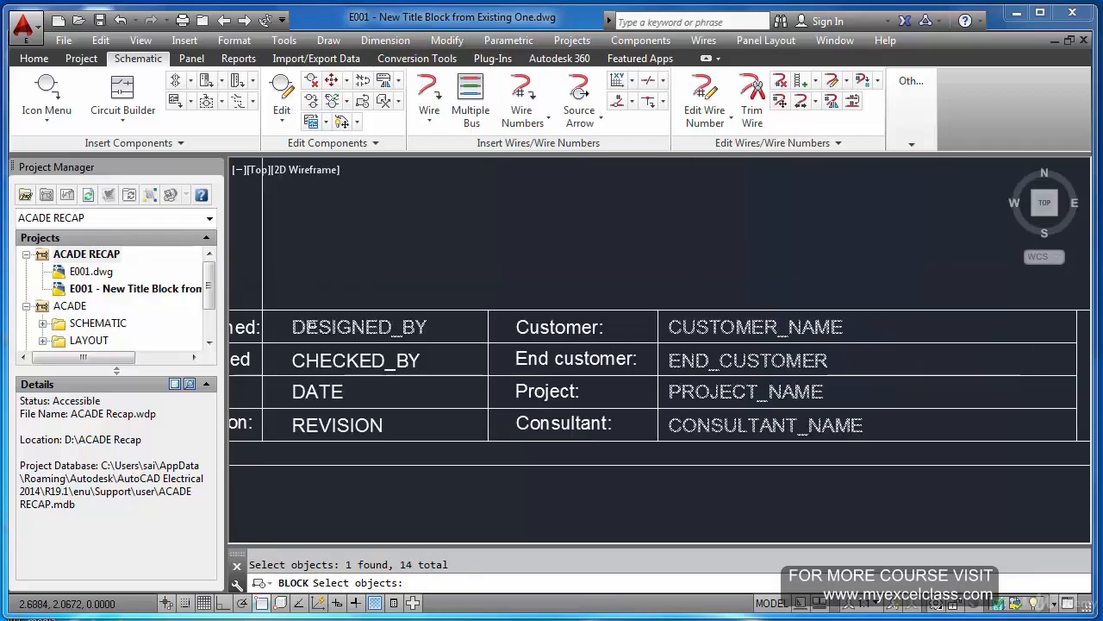
{"action": "left_click", "coordinate": [304, 355]}
{"action": "left_click", "coordinate": [310, 391]}
{"action": "left_click", "coordinate": [321, 424]}
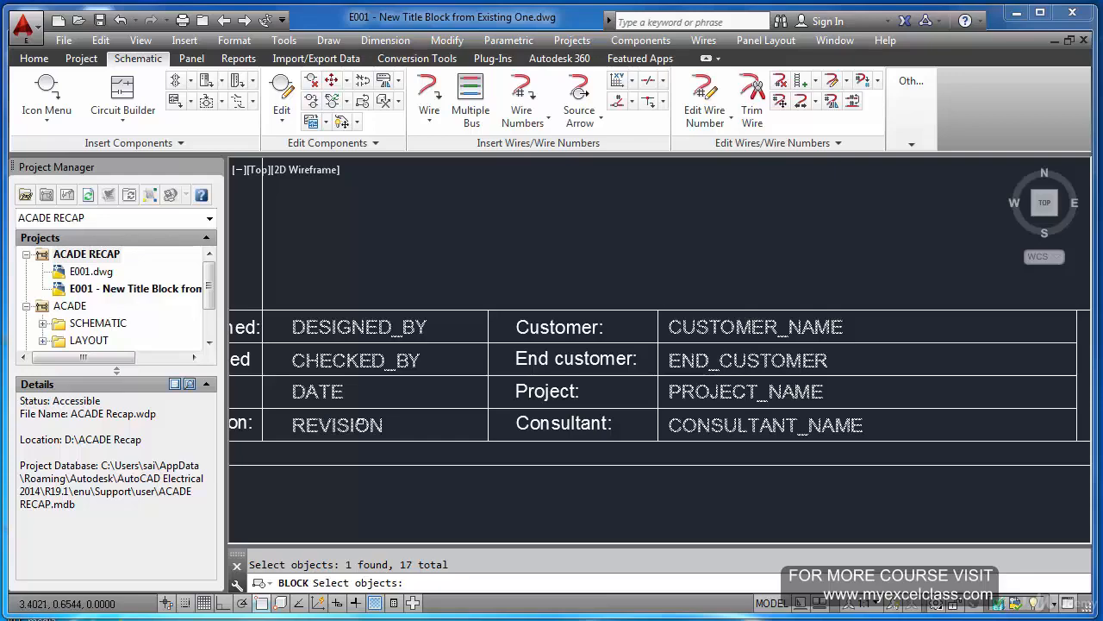
Add the whole title block frame to the selection, create the TEST_TB block and close the block editor.
{"action": "scroll", "coordinate": [510, 357], "scroll_direction": "down", "scroll_amount": 5}
{"action": "left_click", "coordinate": [470, 210]}
{"action": "left_click", "coordinate": [761, 426]}
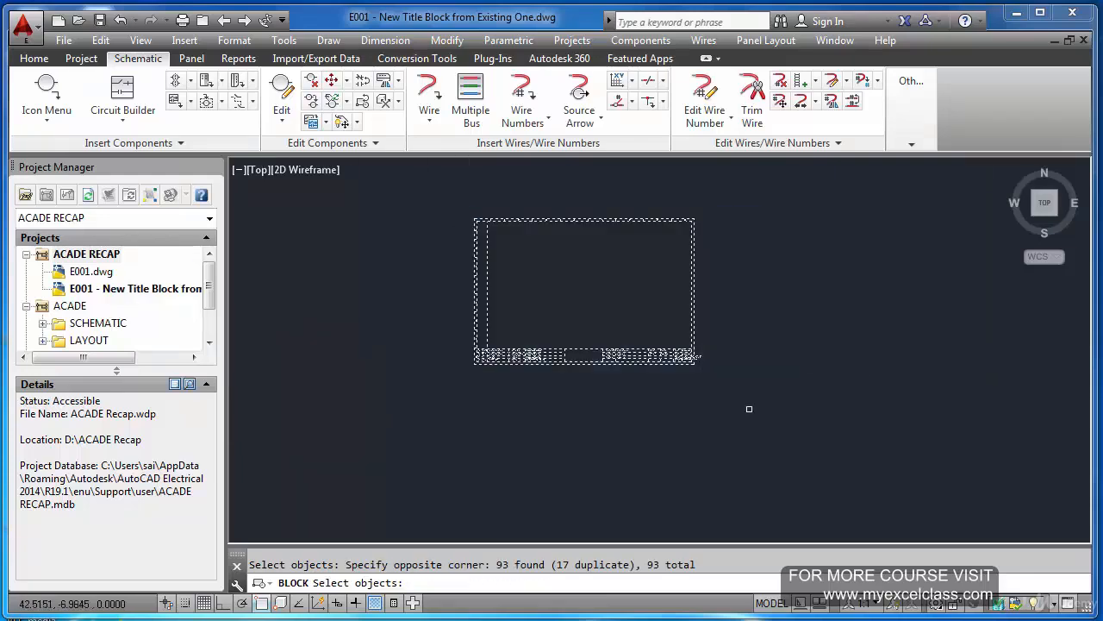
{"action": "key", "text": "Return"}
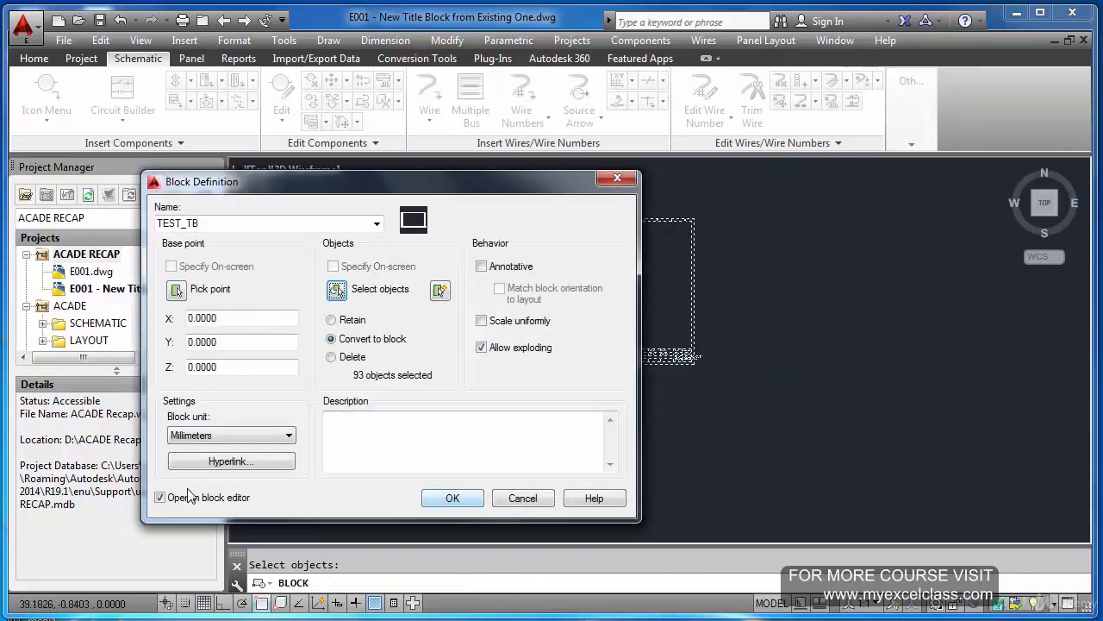
{"action": "left_click", "coordinate": [454, 500]}
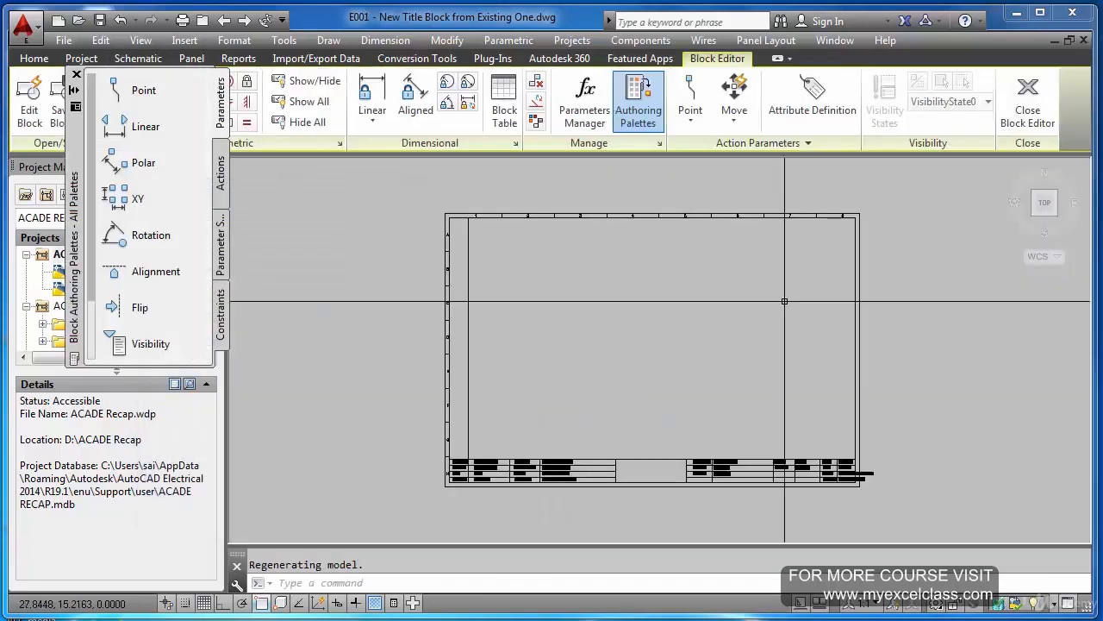
{"action": "left_click", "coordinate": [1028, 101]}
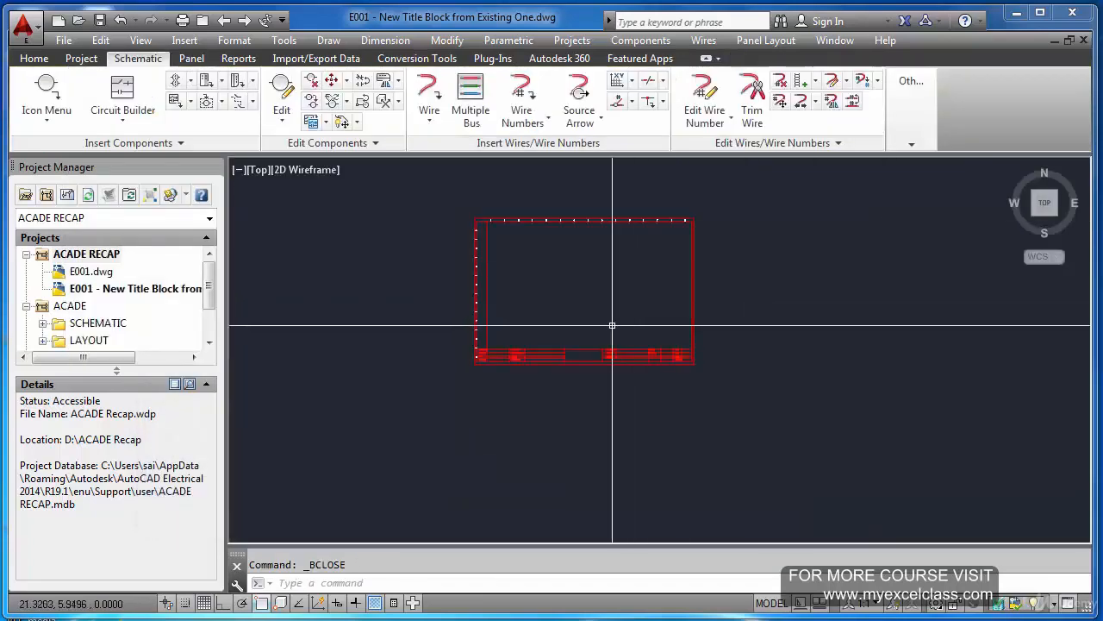
Undo the creation of the TEST_TB block so the title block returns to separate objects.
{"action": "scroll", "coordinate": [569, 276], "scroll_direction": "up", "scroll_amount": 2}
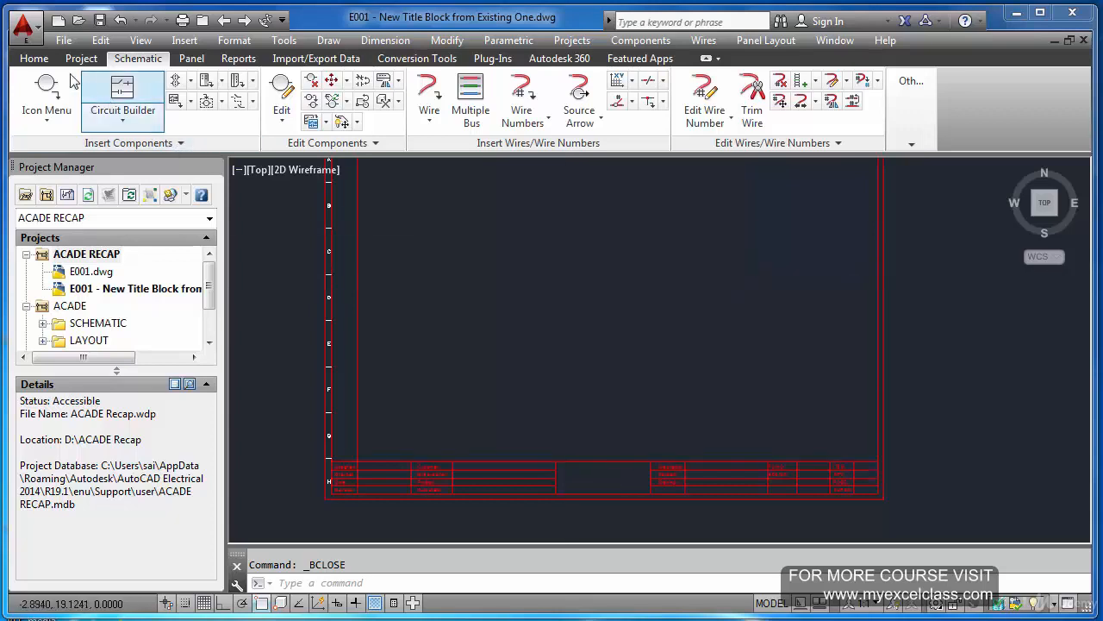
{"action": "left_click", "coordinate": [37, 61]}
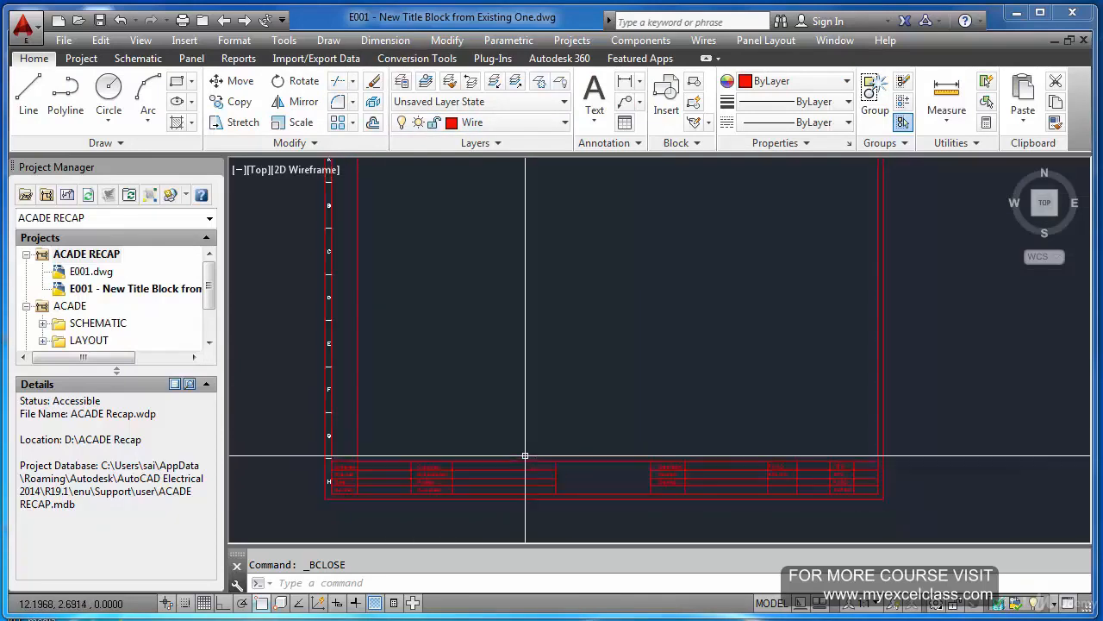
{"action": "key", "text": "ctrl+z"}
{"action": "key", "text": "ctrl+z"}
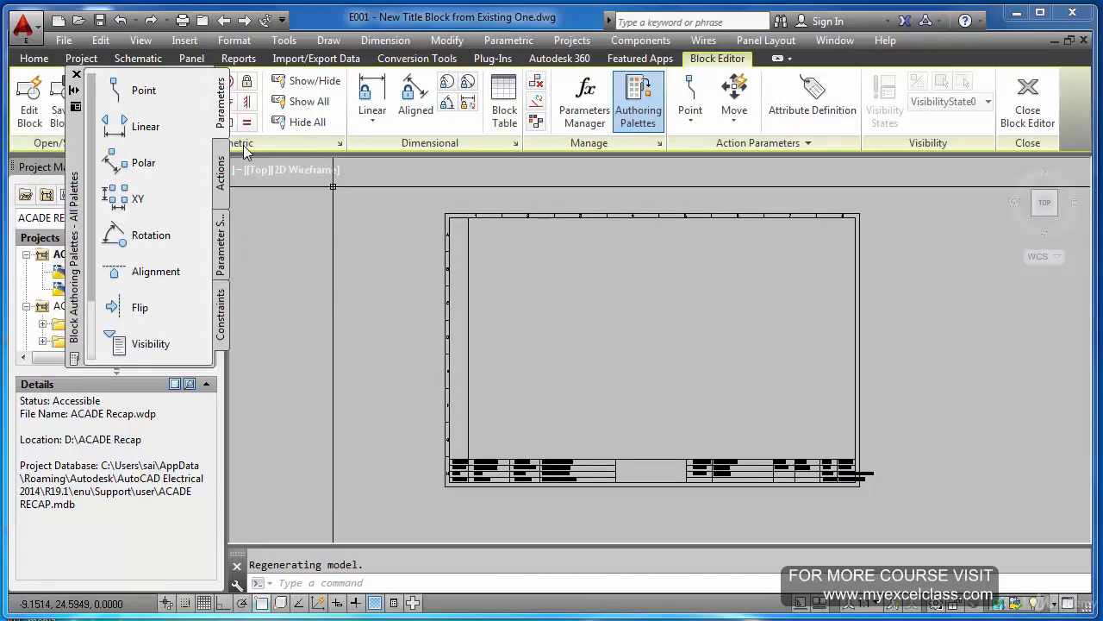
{"action": "key", "text": "ctrl+z"}
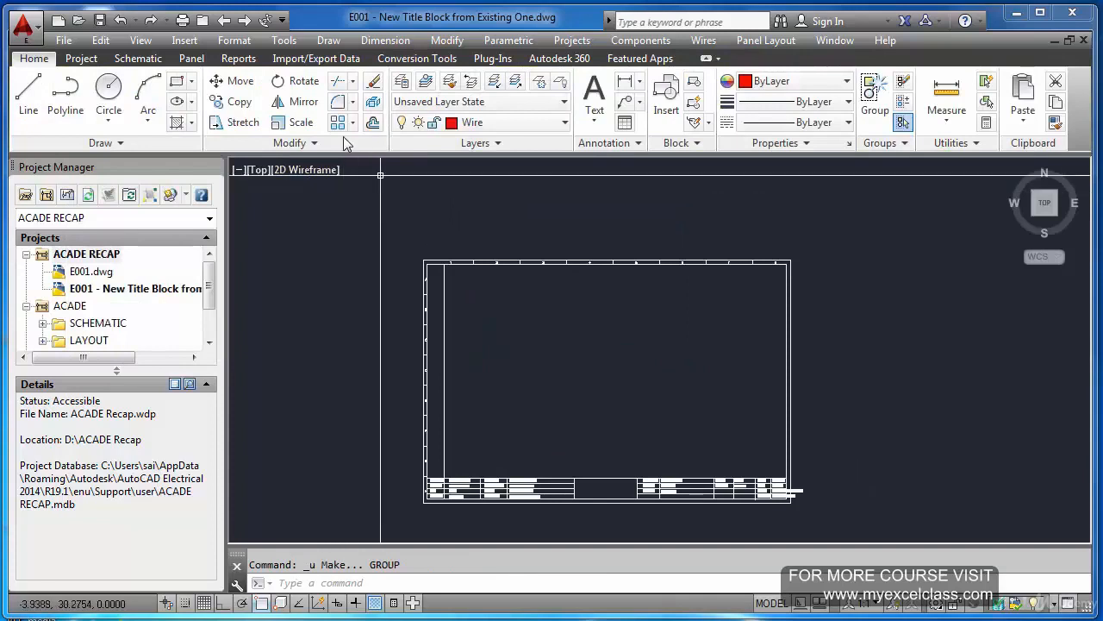
Make layer 0 current and begin a block definition named TEST_TB, based at the frame's lower-left outer corner.
{"action": "left_click", "coordinate": [564, 127]}
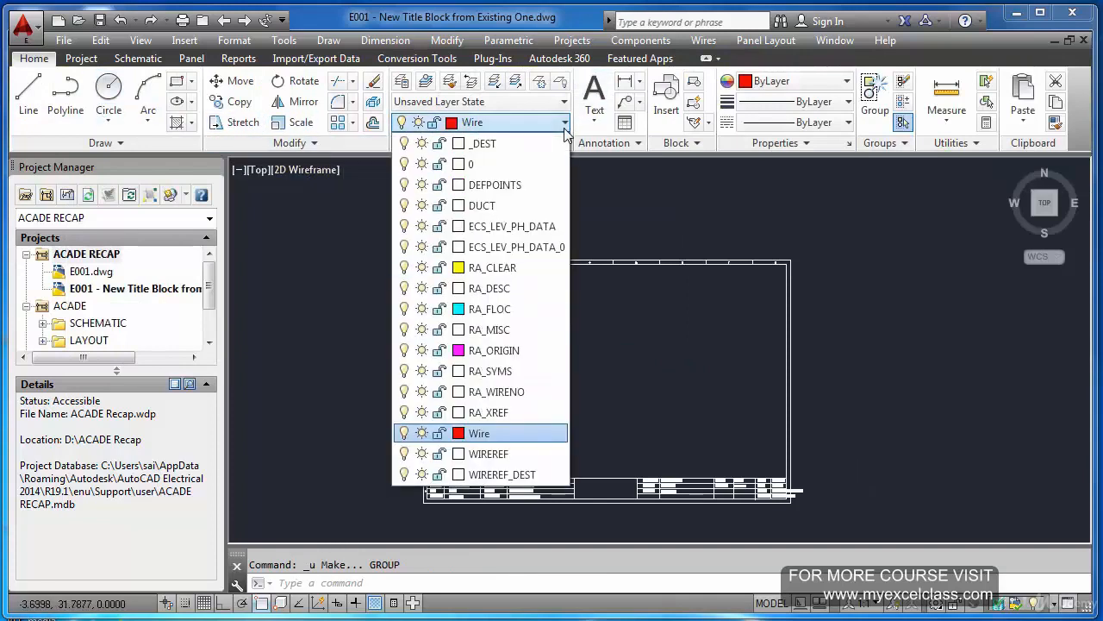
{"action": "left_click", "coordinate": [521, 157]}
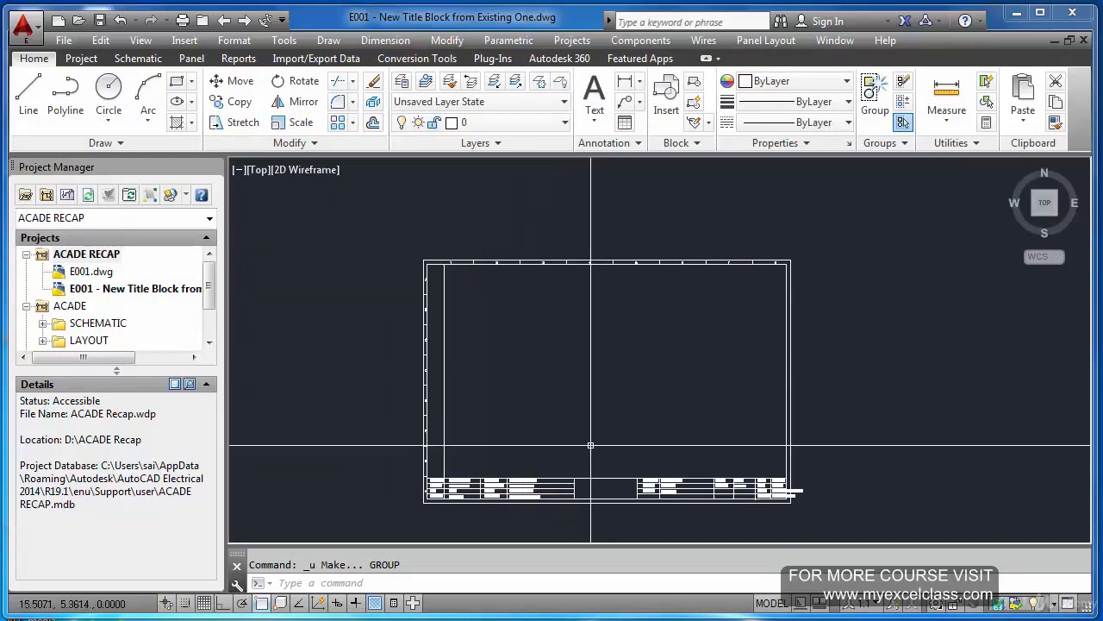
{"action": "left_click", "coordinate": [331, 41]}
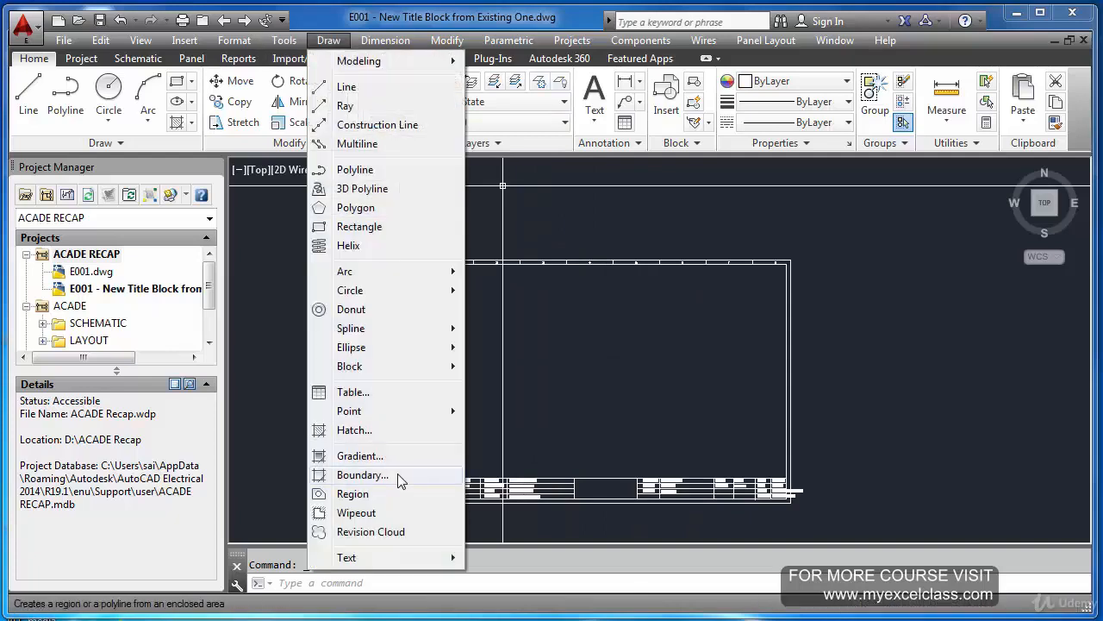
{"action": "mouse_move", "coordinate": [407, 367]}
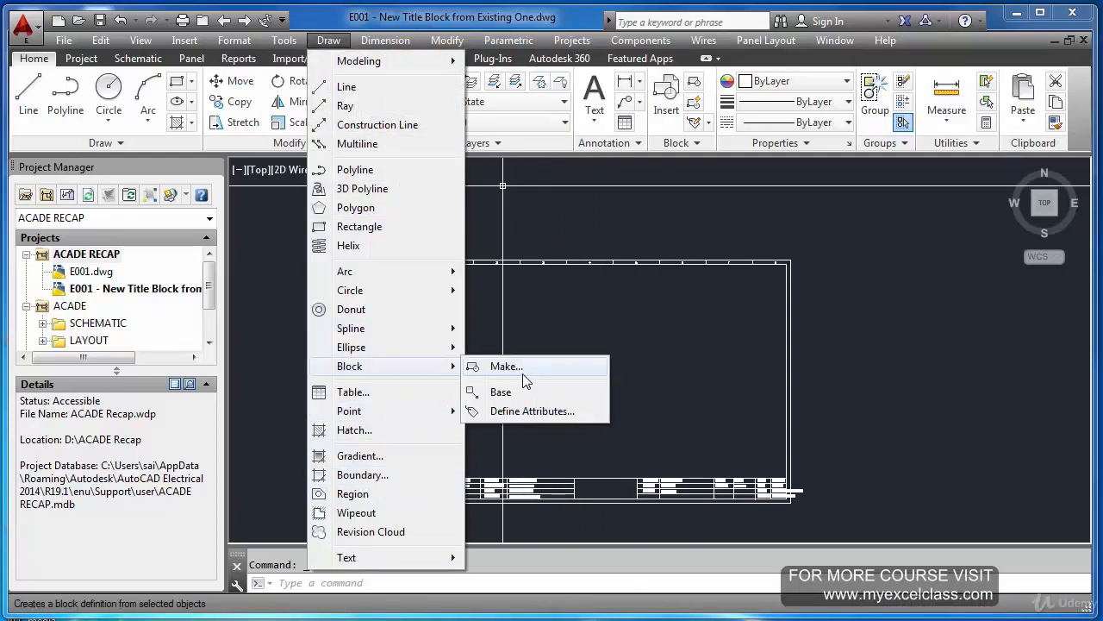
{"action": "left_click", "coordinate": [520, 369]}
{"action": "type", "text": "TEST_TB"}
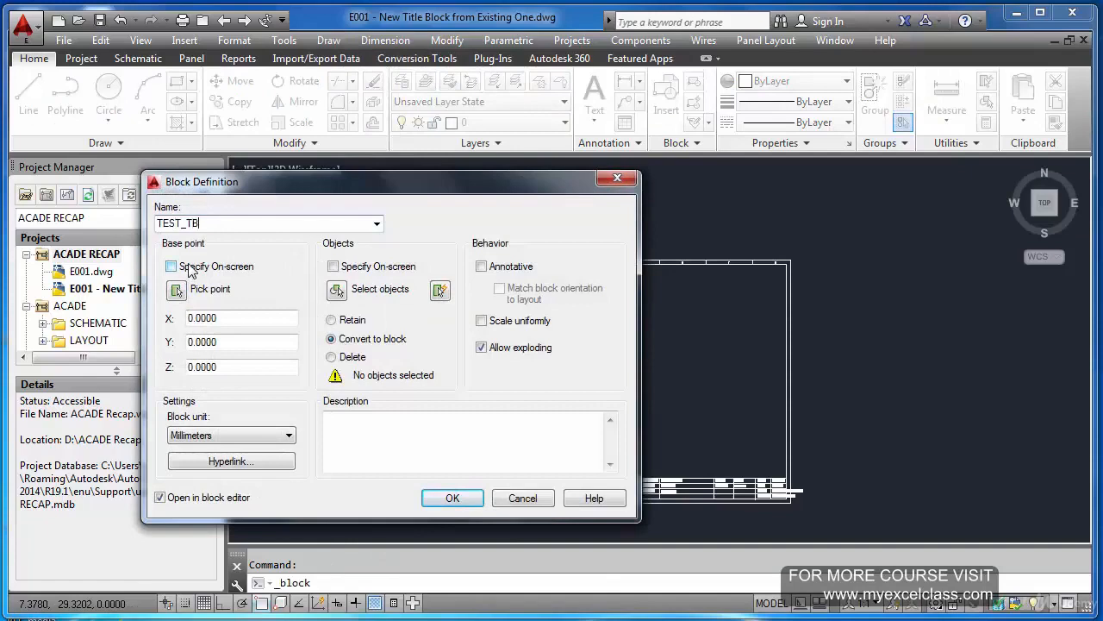
{"action": "left_click", "coordinate": [177, 291]}
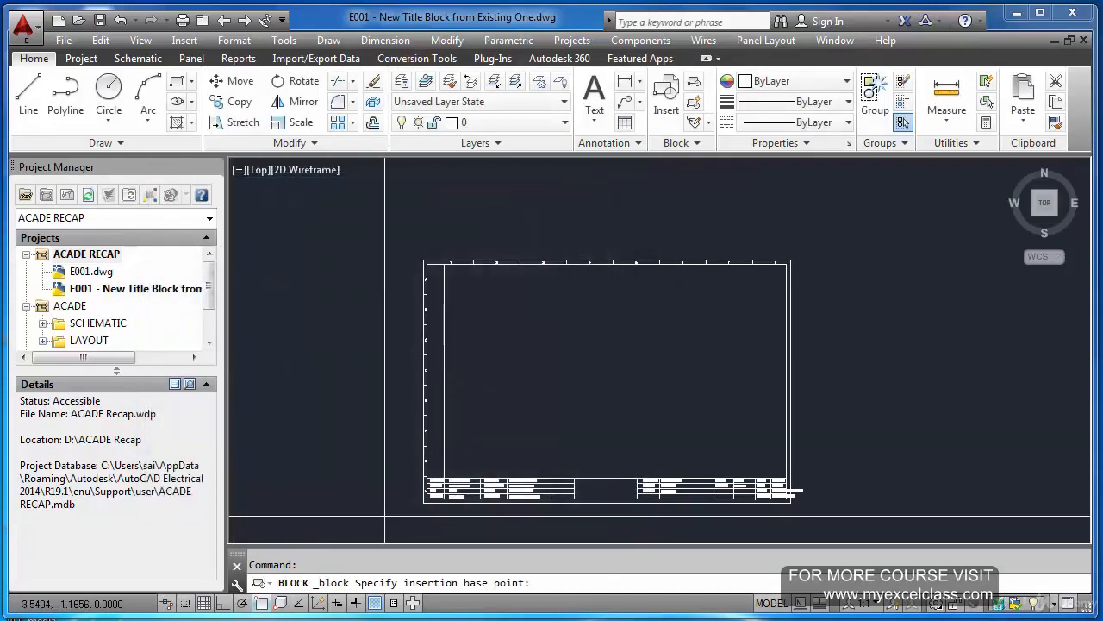
{"action": "left_click", "coordinate": [422, 502]}
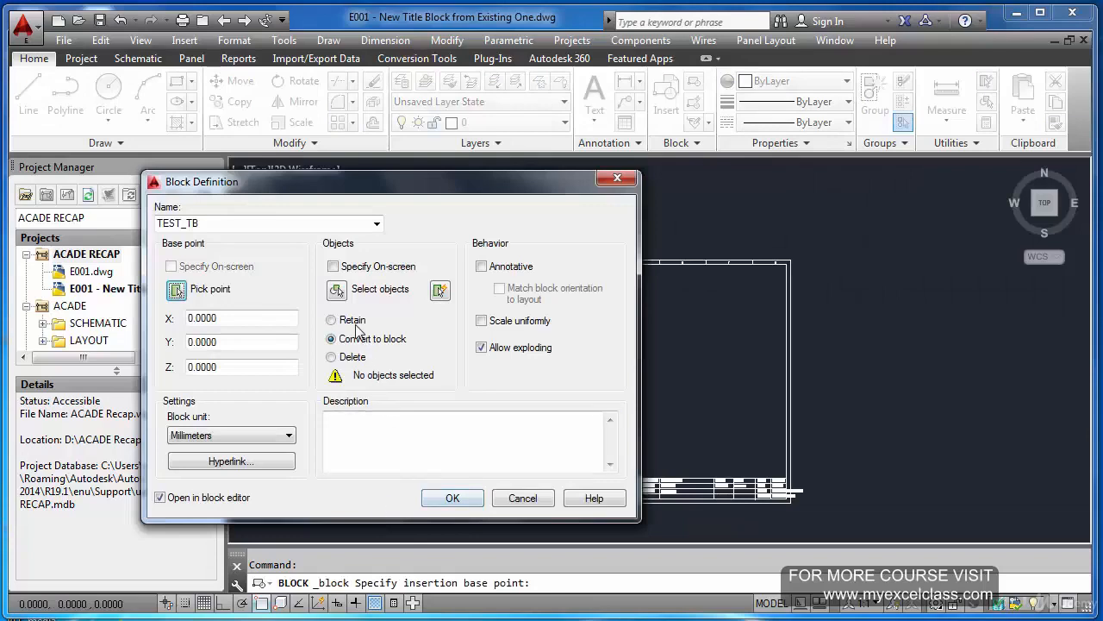
Start the block's object selection with the CUSTOMER_NAME, END_CUSTOMER, PROJECT_NAME and CONSULTANT_NAME attributes.
{"action": "left_click", "coordinate": [337, 290]}
{"action": "scroll", "coordinate": [465, 362], "scroll_direction": "up", "scroll_amount": 5}
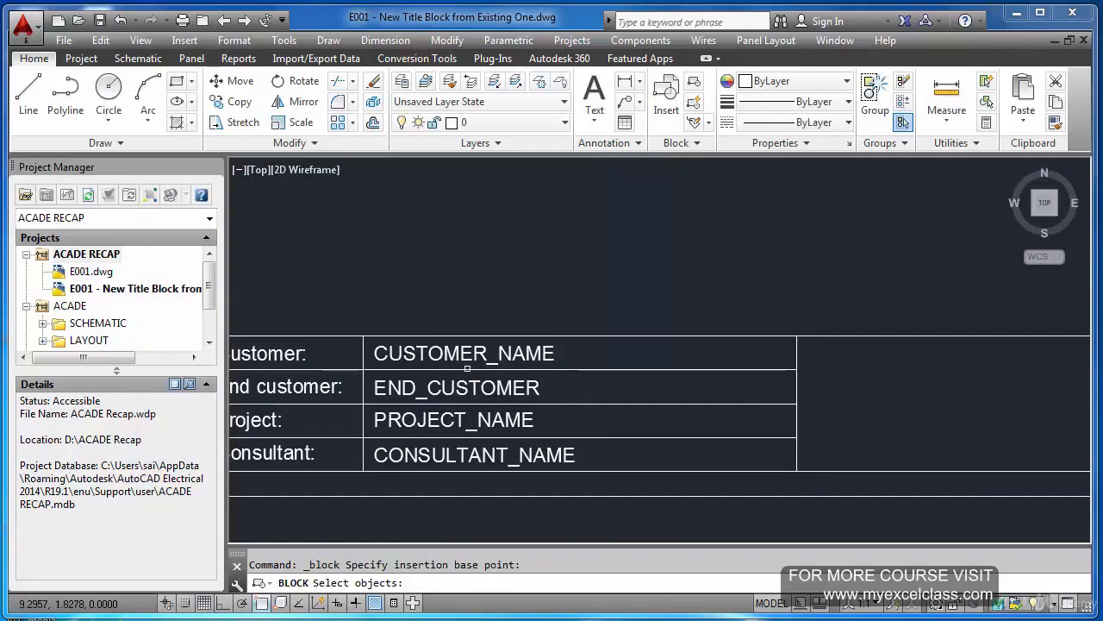
{"action": "left_click", "coordinate": [463, 355]}
{"action": "left_click", "coordinate": [435, 388]}
{"action": "left_click", "coordinate": [431, 419]}
{"action": "left_click", "coordinate": [428, 453]}
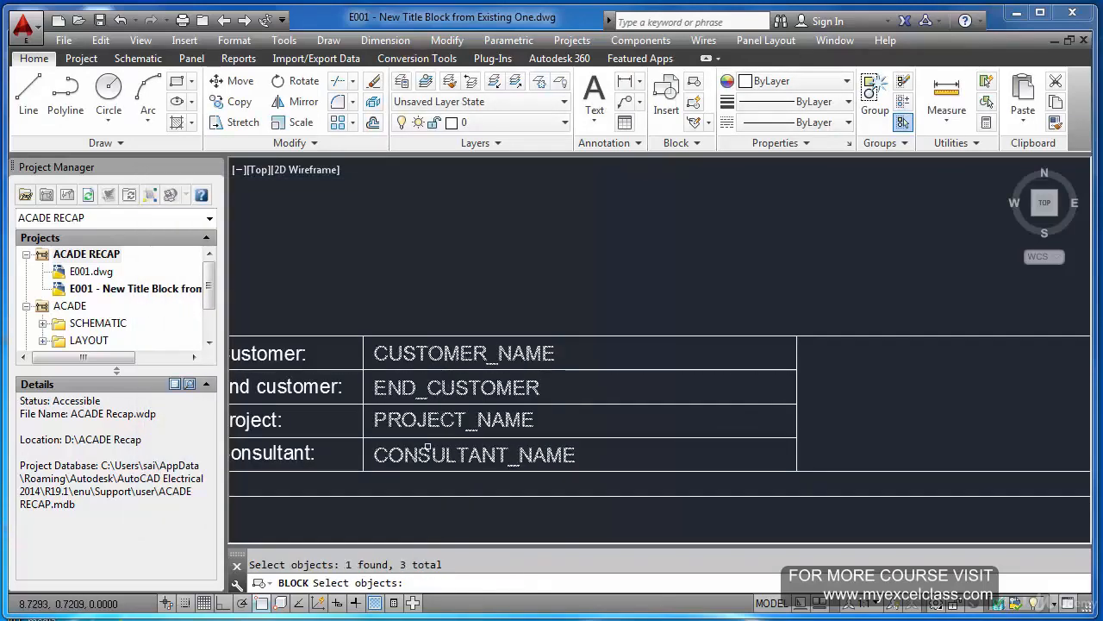
Extend the block's object selection with the DESCRIPTION, REF.DOC. and DRAWING attributes.
{"action": "scroll", "coordinate": [427, 452], "scroll_direction": "down", "scroll_amount": 4}
{"action": "scroll", "coordinate": [854, 423], "scroll_direction": "up", "scroll_amount": 6}
{"action": "left_click", "coordinate": [758, 357]}
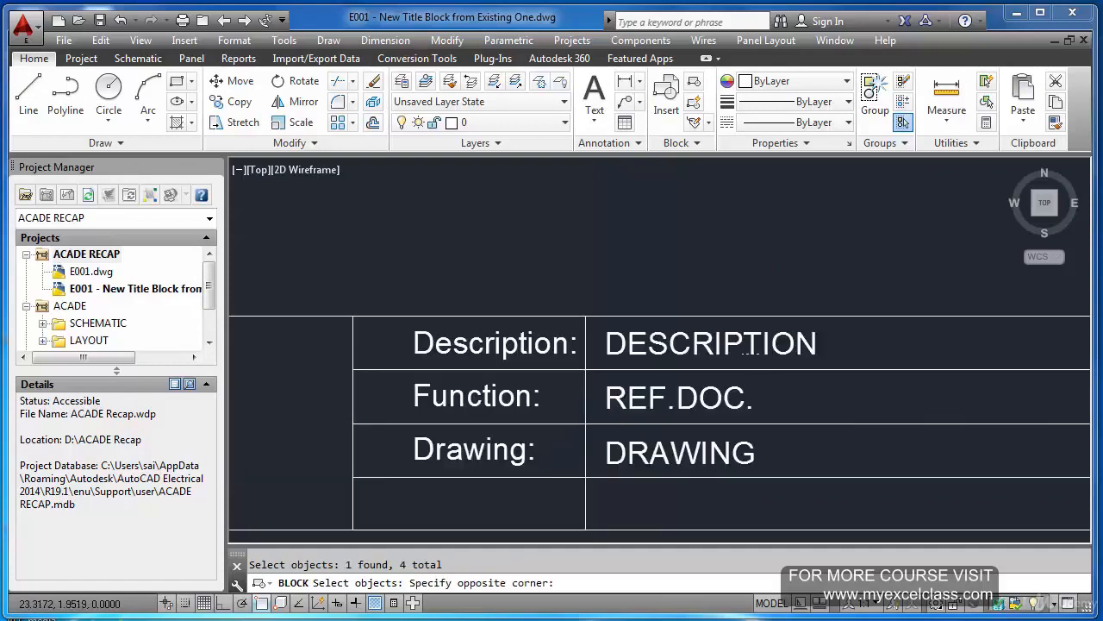
{"action": "left_click", "coordinate": [726, 333]}
{"action": "left_click", "coordinate": [716, 397]}
{"action": "left_click", "coordinate": [729, 450]}
Extend the block's object selection with the PO.NO, SOA_NO, ITEM.NO, QTY.NO, CURRENT_PAGE_NO and TOTAL_SHEETS attributes.
{"action": "scroll", "coordinate": [719, 432], "scroll_direction": "down", "scroll_amount": 5}
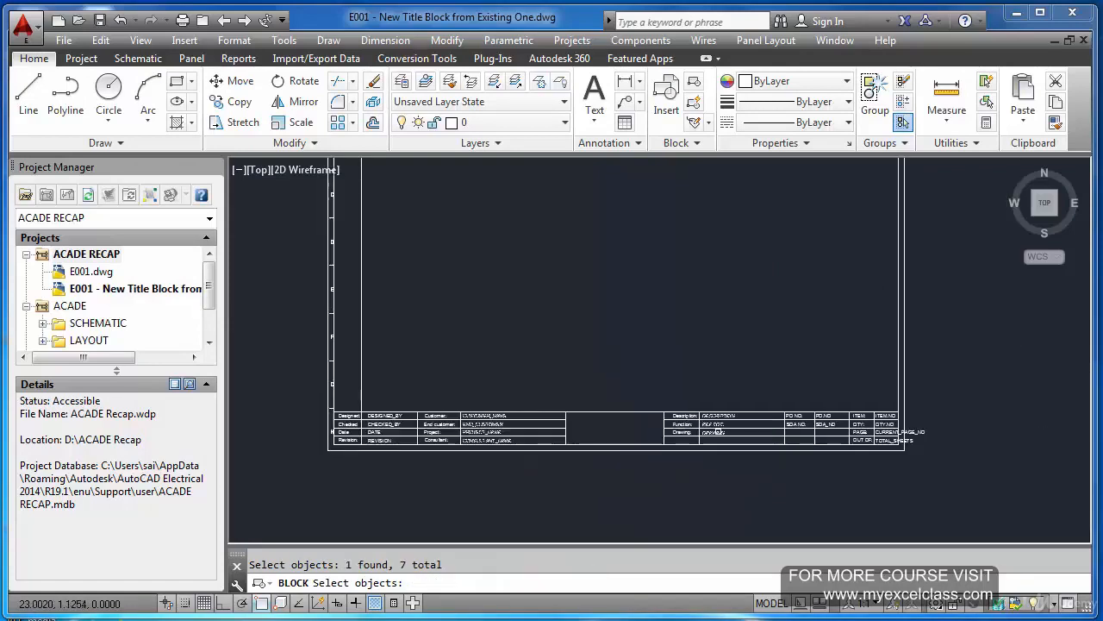
{"action": "scroll", "coordinate": [860, 431], "scroll_direction": "up", "scroll_amount": 6}
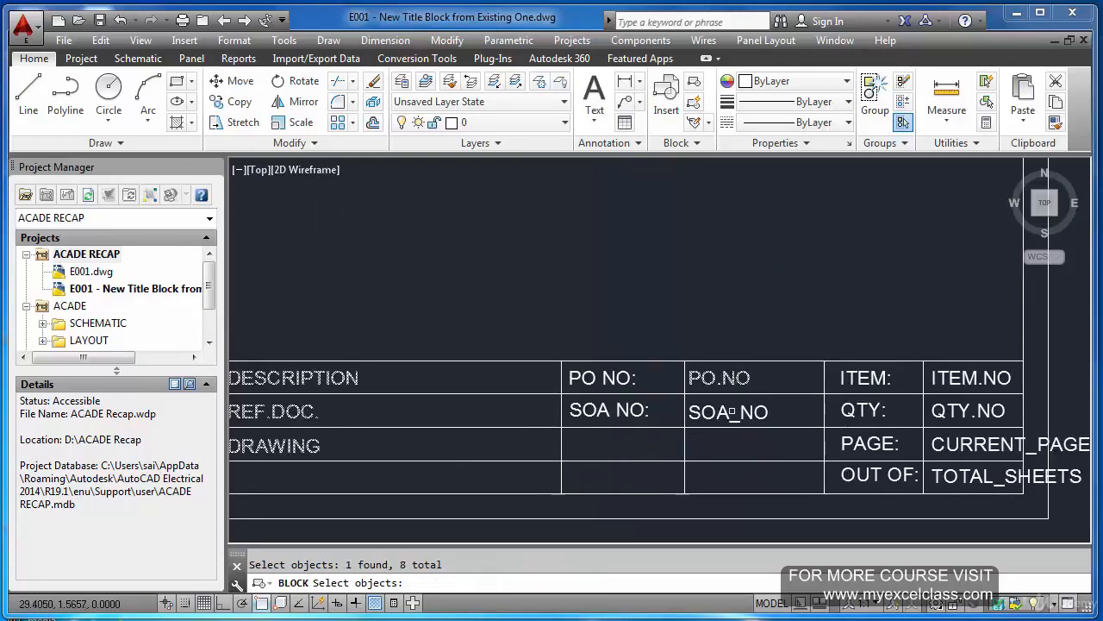
{"action": "left_click", "coordinate": [731, 412]}
{"action": "left_click", "coordinate": [939, 411]}
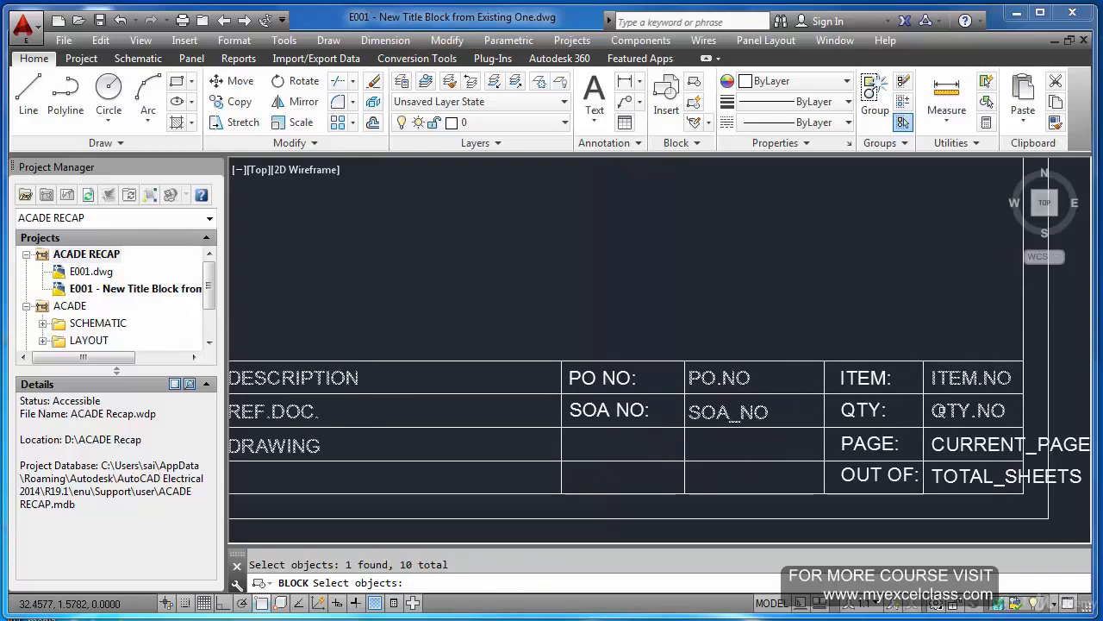
{"action": "left_click", "coordinate": [943, 441]}
{"action": "left_click", "coordinate": [951, 475]}
Extend the block's object selection with the DESIGNED_BY, CHECKED_BY, DATE and REVISION attributes.
{"action": "scroll", "coordinate": [950, 444], "scroll_direction": "down", "scroll_amount": 5}
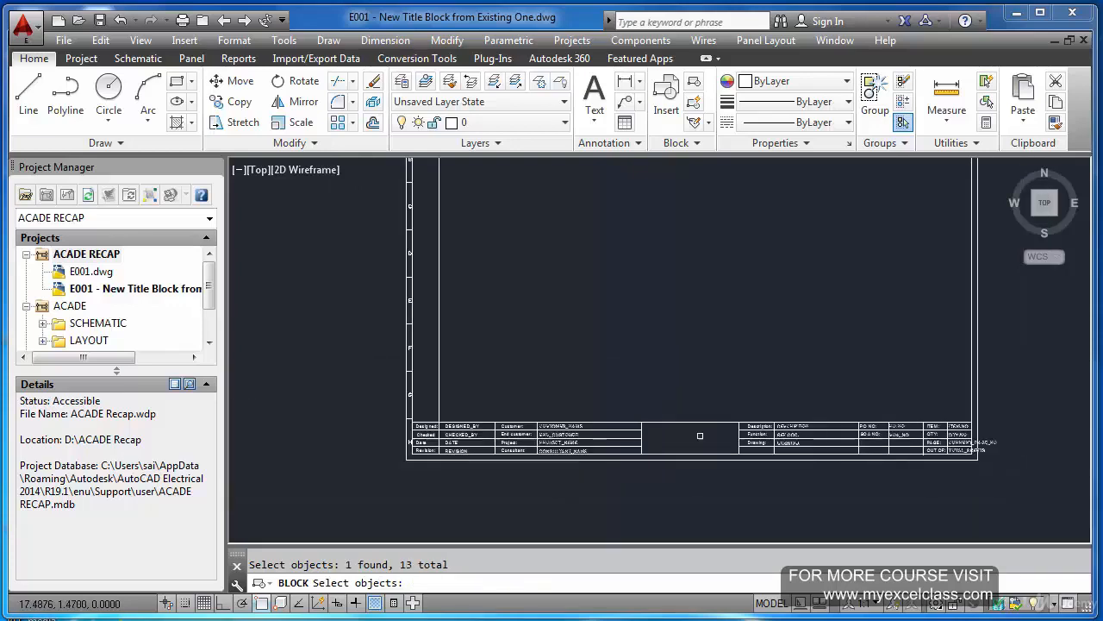
{"action": "scroll", "coordinate": [469, 416], "scroll_direction": "up", "scroll_amount": 5}
{"action": "left_click", "coordinate": [449, 464]}
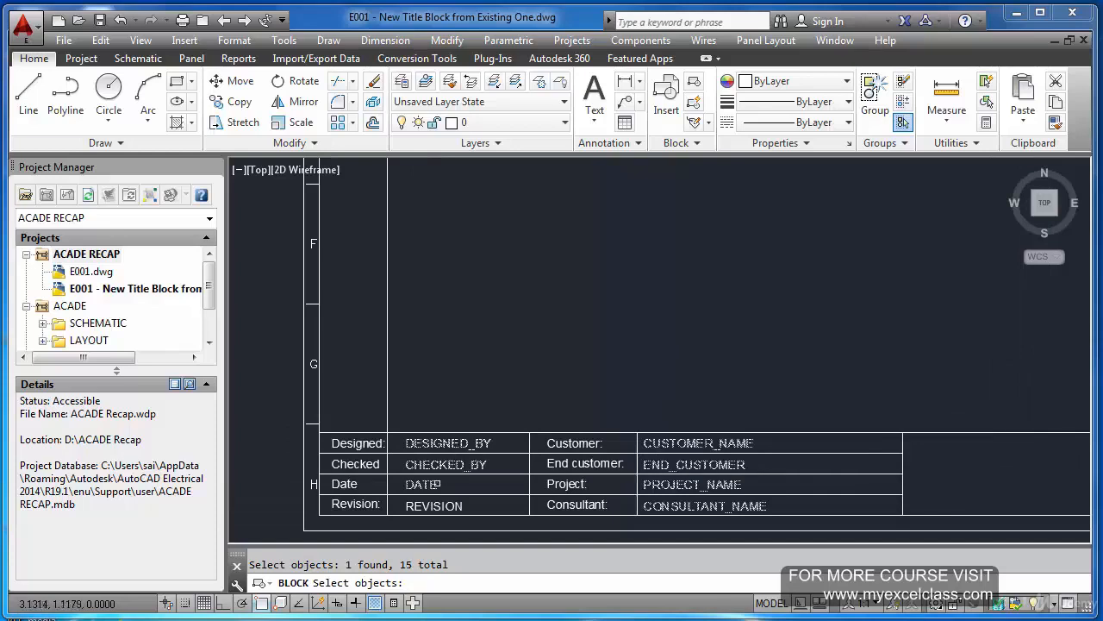
Include all remaining title block geometry and labels, convert the selection to the TEST_TB block and leave the block editor.
{"action": "scroll", "coordinate": [460, 450], "scroll_direction": "down", "scroll_amount": 5}
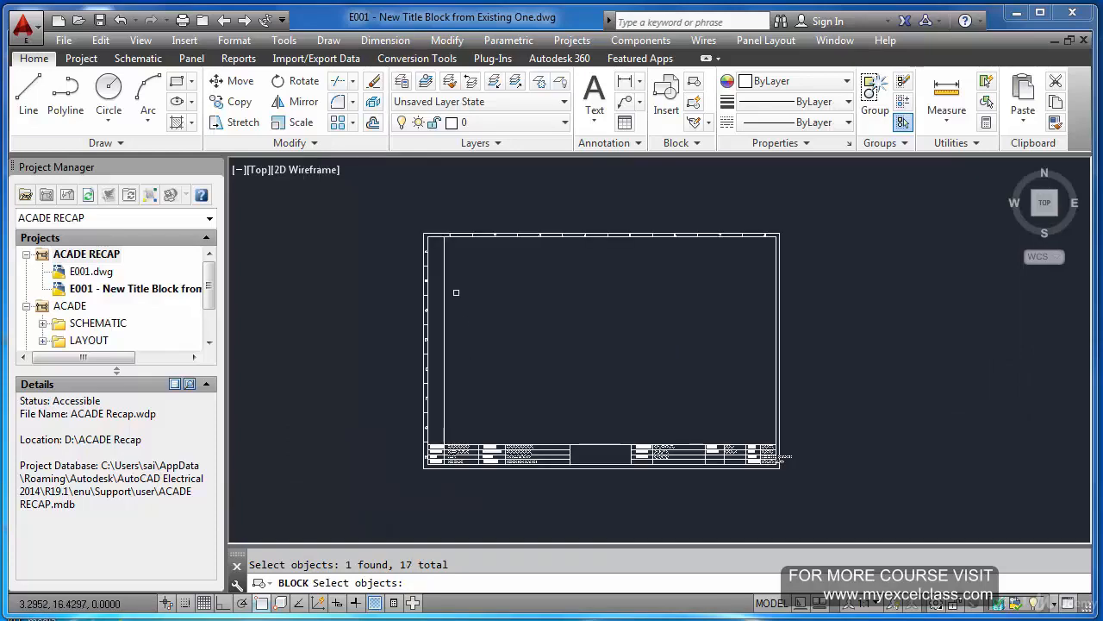
{"action": "left_click", "coordinate": [407, 214]}
{"action": "left_click", "coordinate": [814, 503]}
{"action": "key", "text": "Return"}
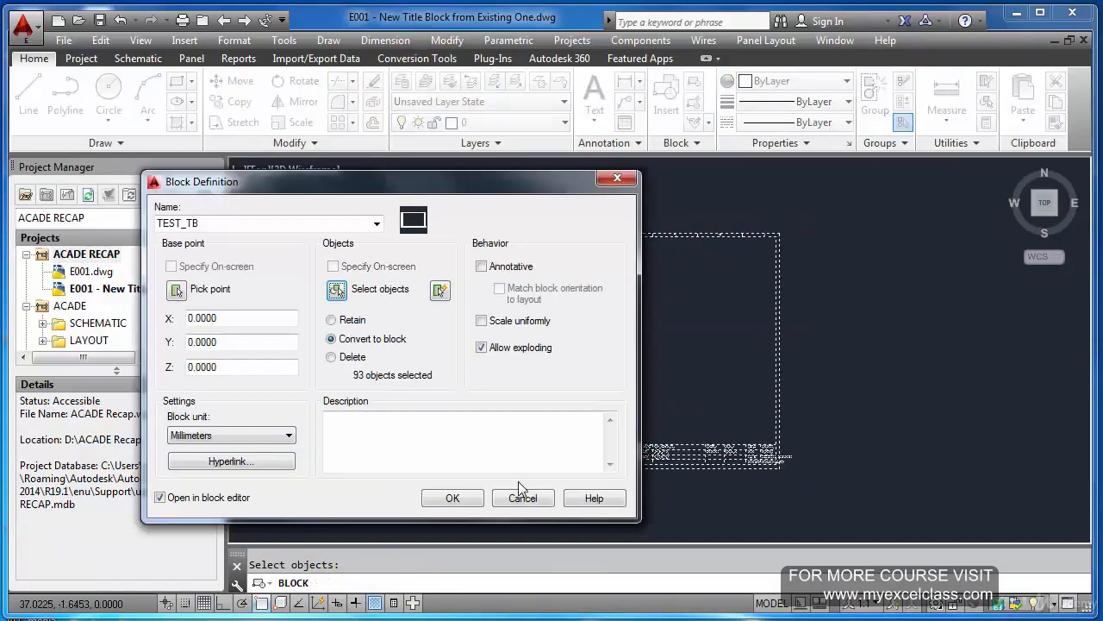
{"action": "left_click", "coordinate": [449, 500]}
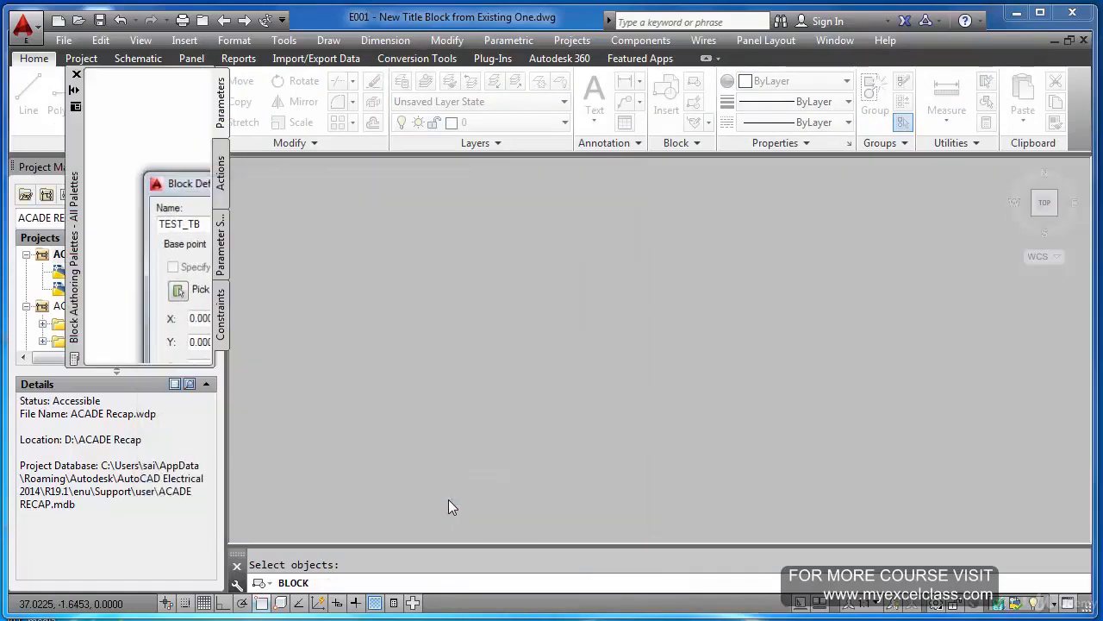
{"action": "left_click", "coordinate": [1033, 106]}
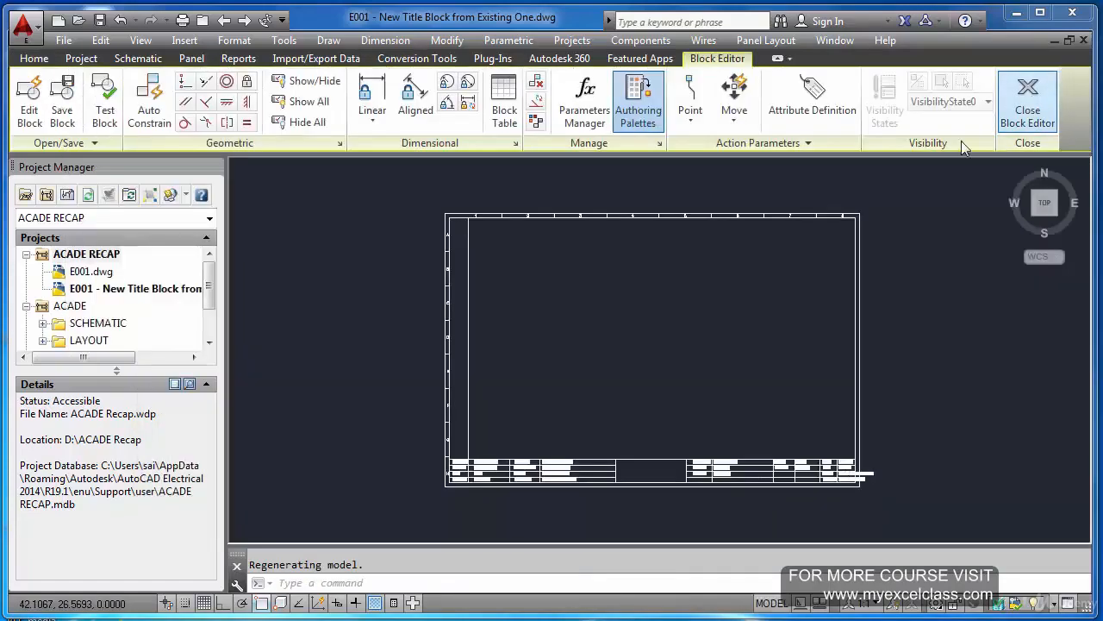
Zoom to the drawing's extents and save the drawing.
{"action": "type", "text": "z"}
{"action": "key", "text": "Return"}
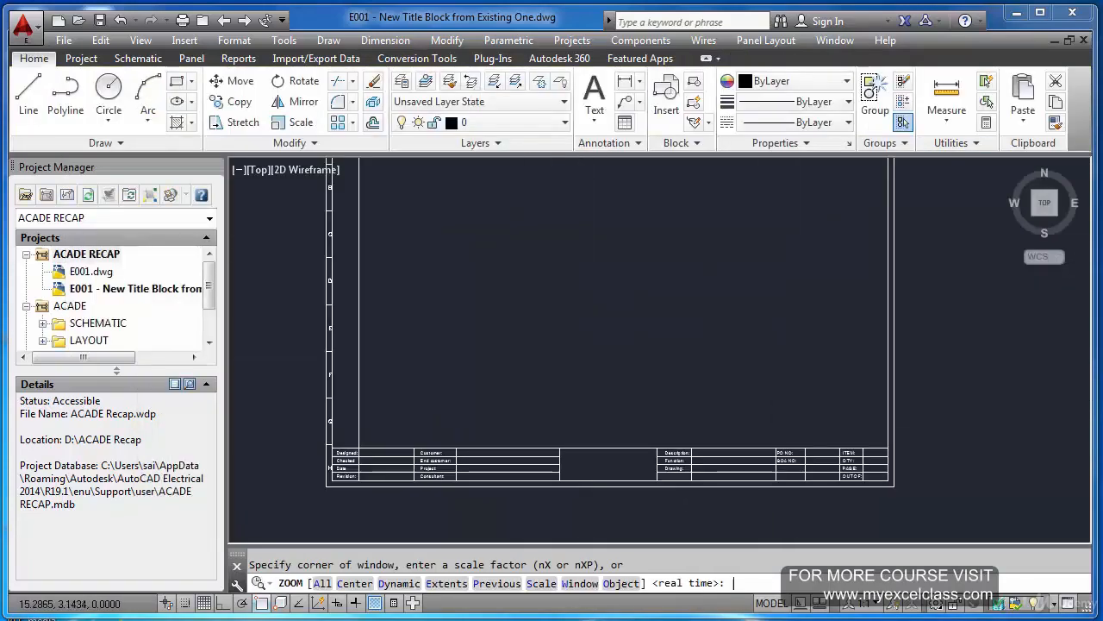
{"action": "type", "text": "E"}
{"action": "key", "text": "Return"}
{"action": "key", "text": "ctrl+s"}
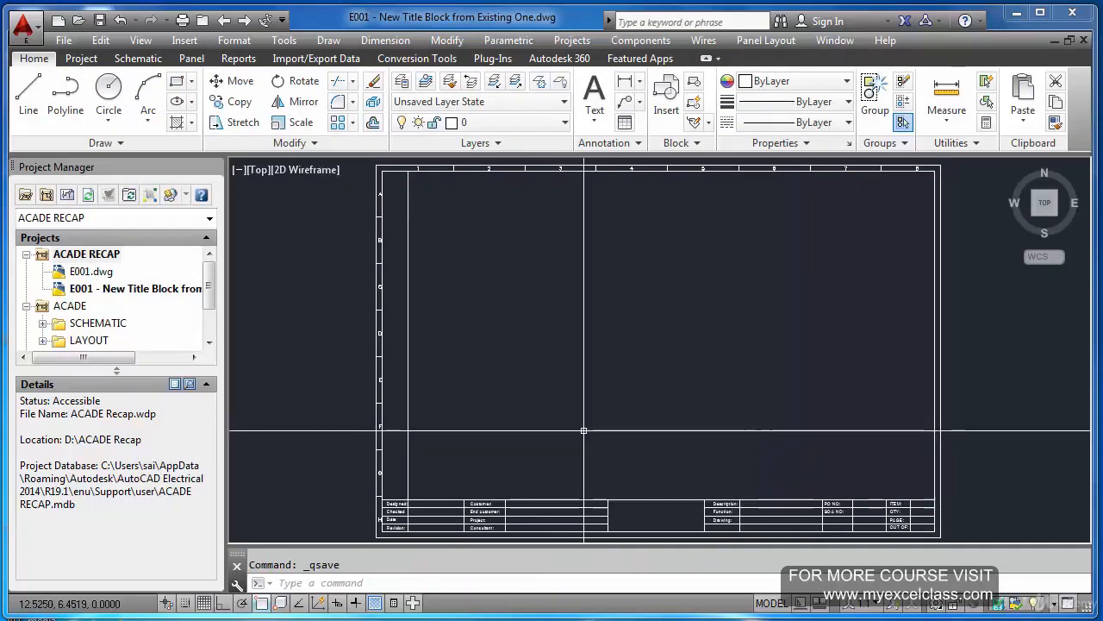